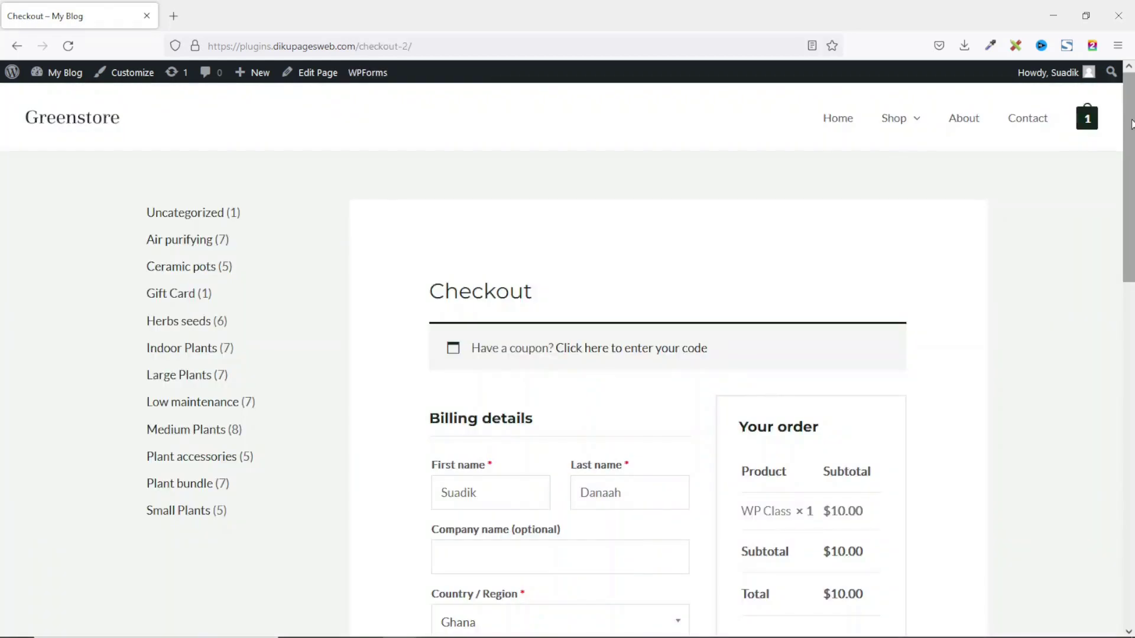
- Look over the store's default checkout page and the customised checkout page designs
drag(1132, 124, 1132, 97)
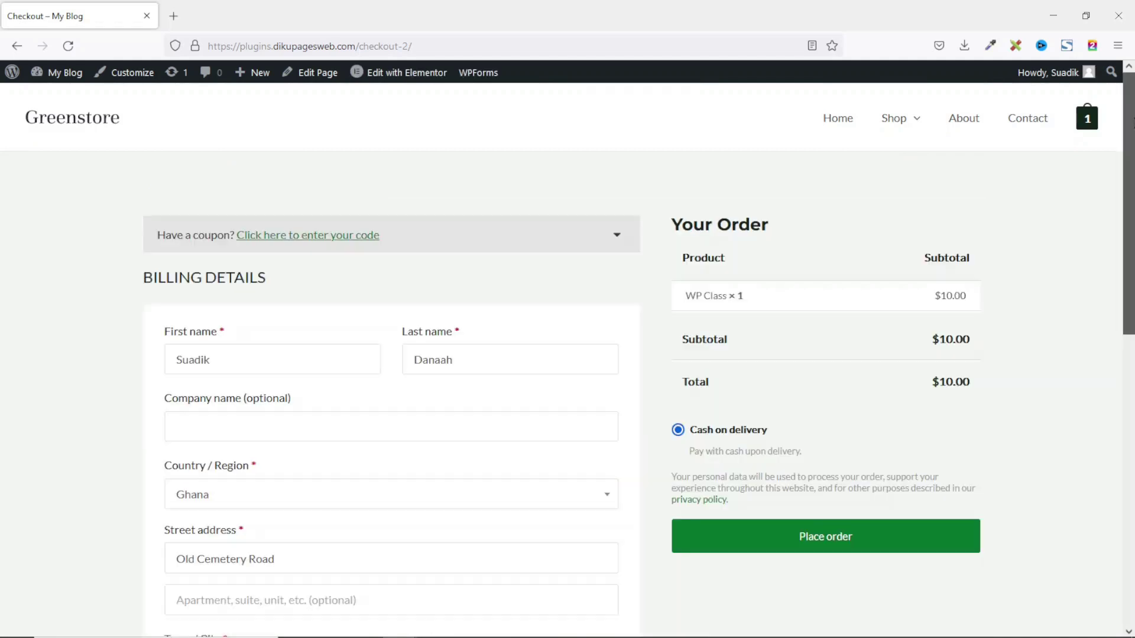
mouse_move(1133, 98)
mouse_down()
mouse_move(1118, 406)
mouse_move(1130, 97)
mouse_up()
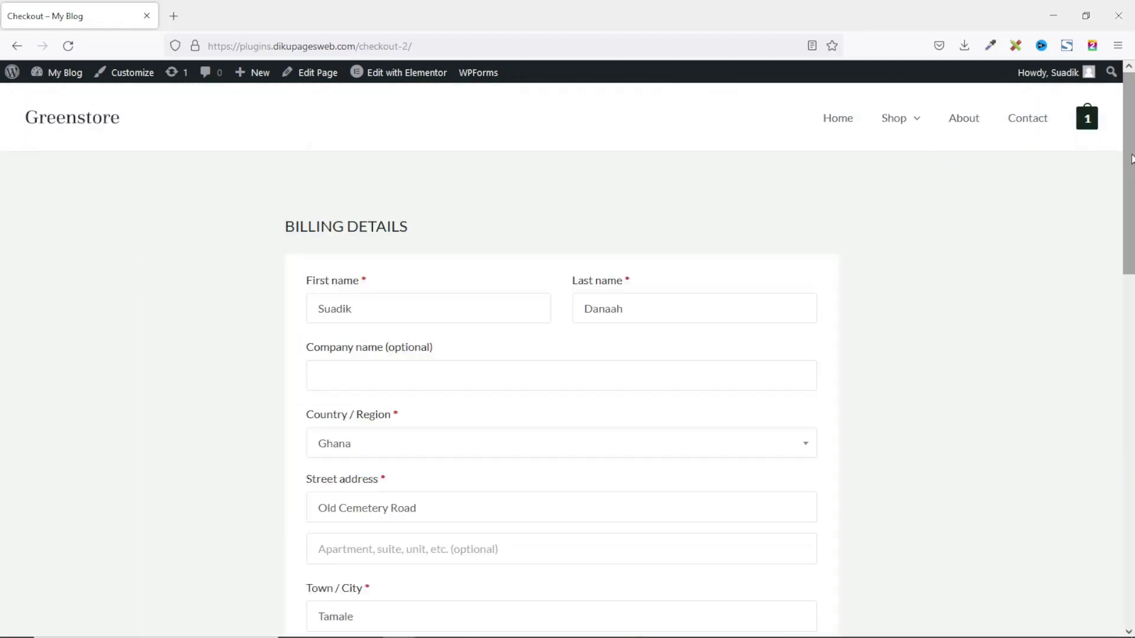
drag(1131, 159, 1123, 126)
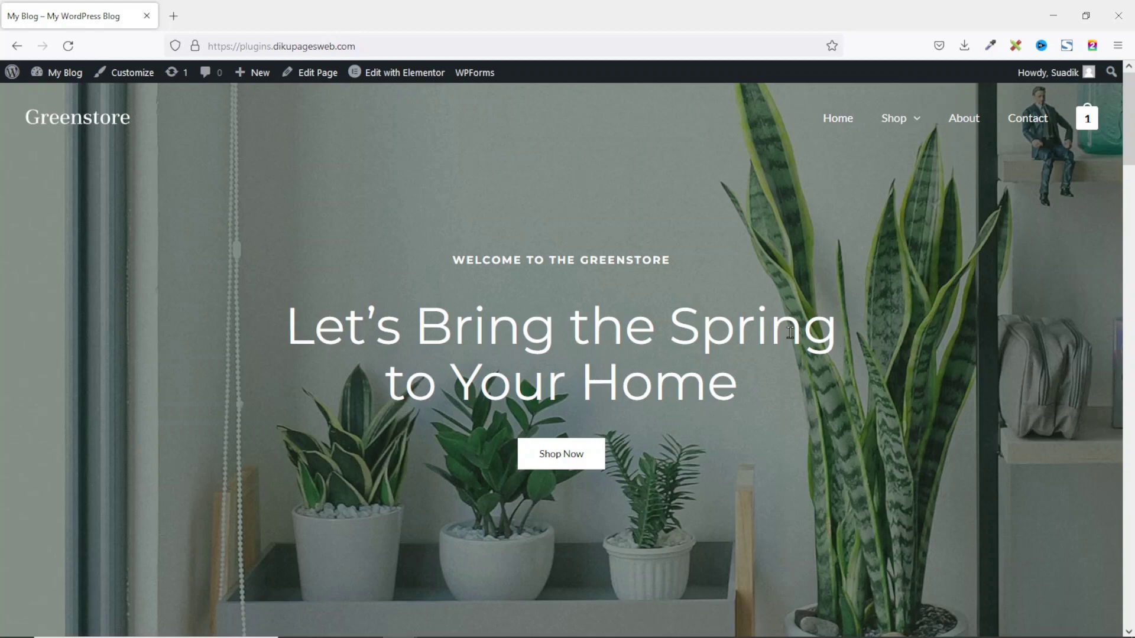
- Open the site's WordPress dashboard and search the plugins available to add for "shopengine"
drag(1129, 118, 1125, 143)
mouse_move(64, 73)
click(57, 100)
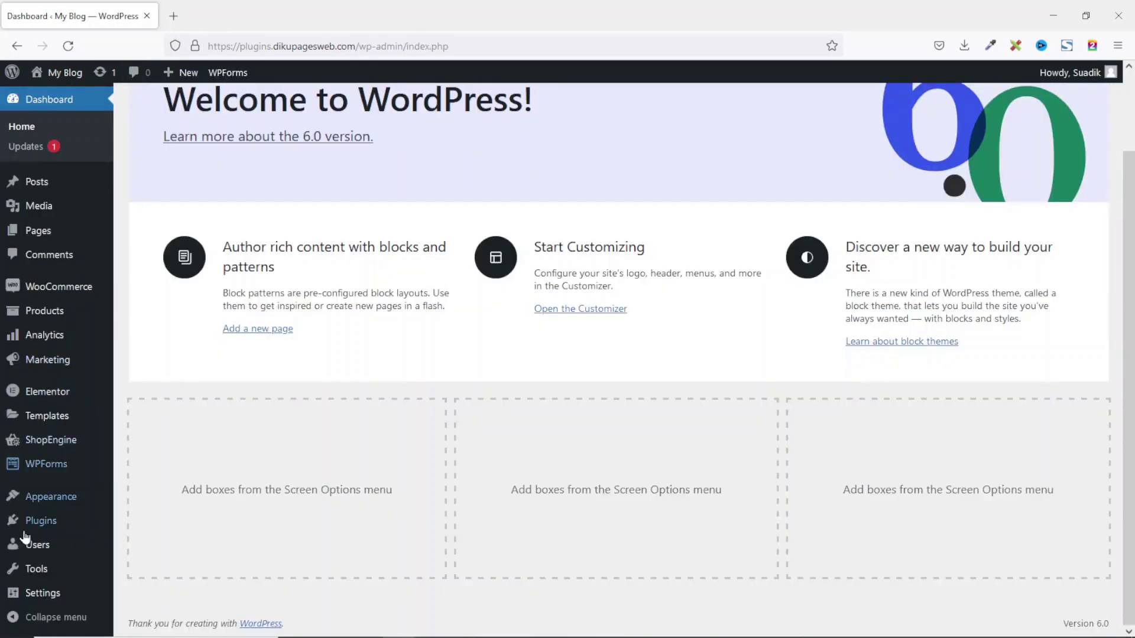
mouse_move(40, 524)
click(165, 545)
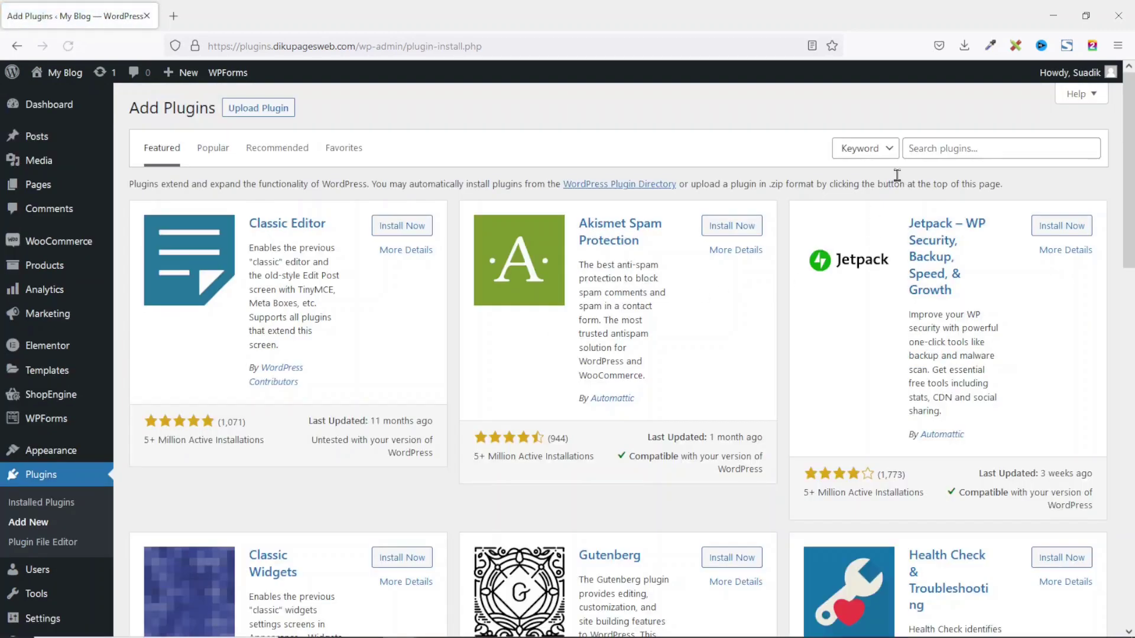
click(944, 146)
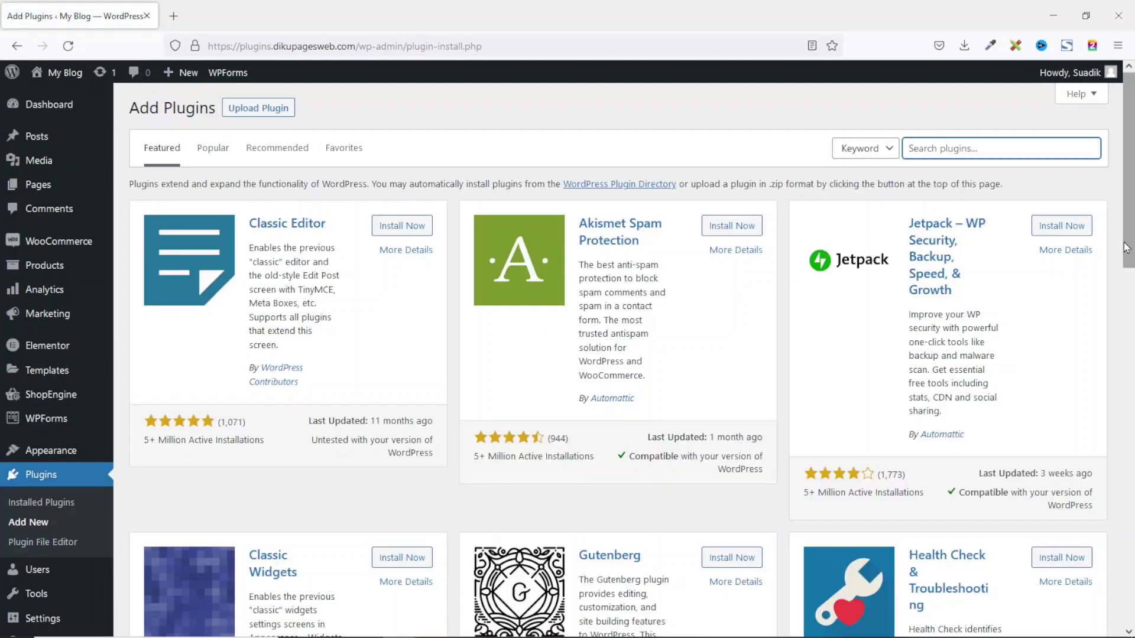
text(shopengine)
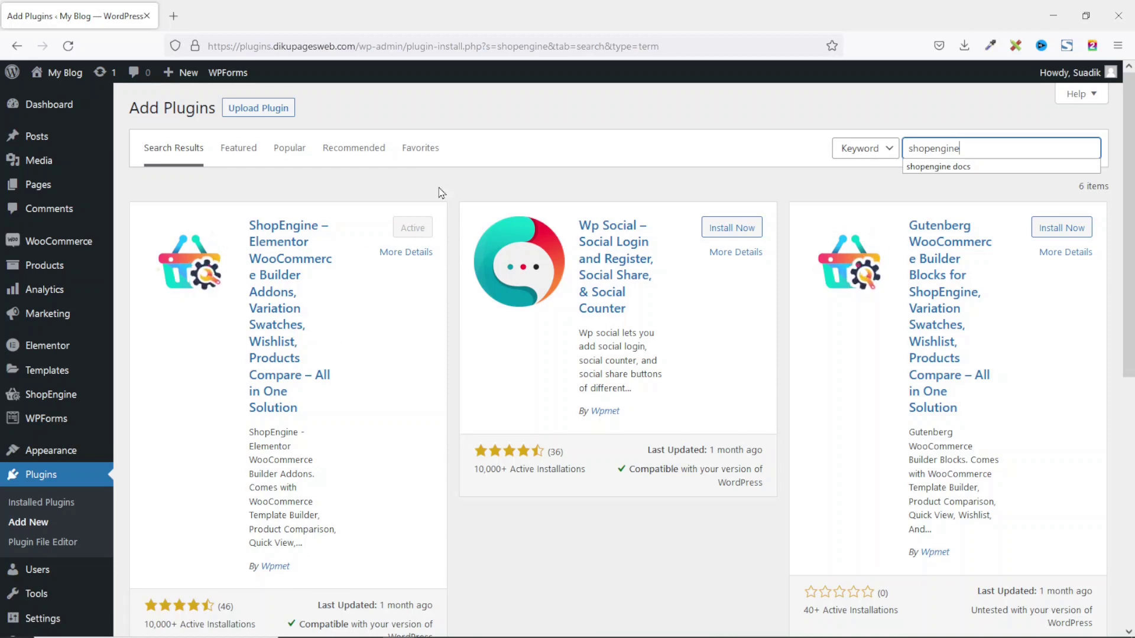
- Start a new ShopEngine builder template and name it Default Checkout
mouse_move(89, 401)
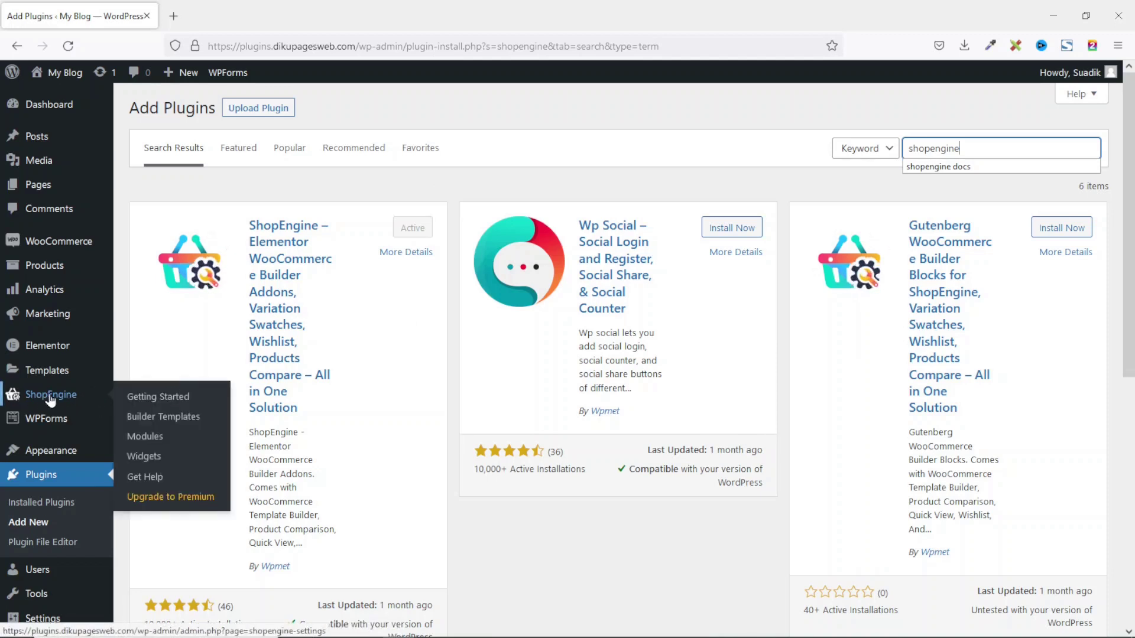
click(170, 421)
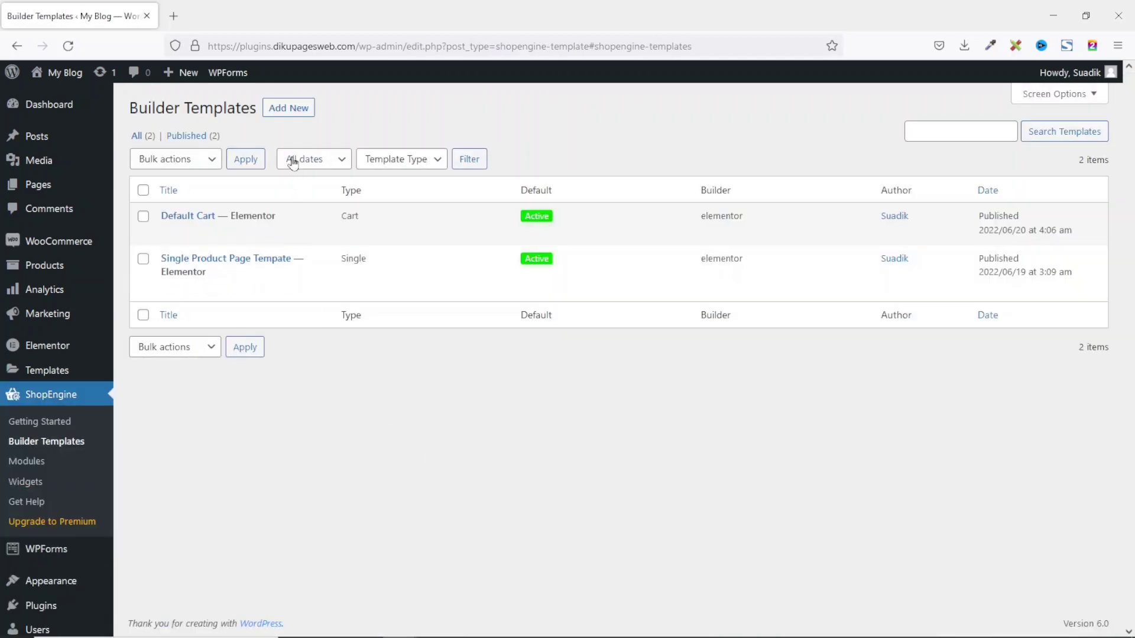
click(294, 112)
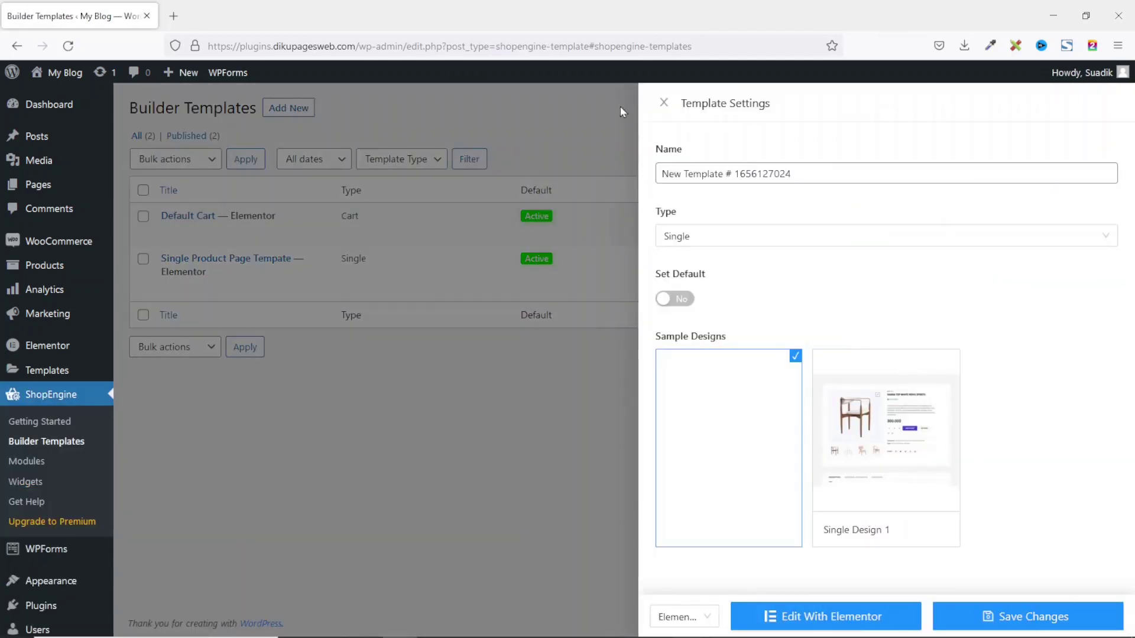
drag(834, 174, 646, 173)
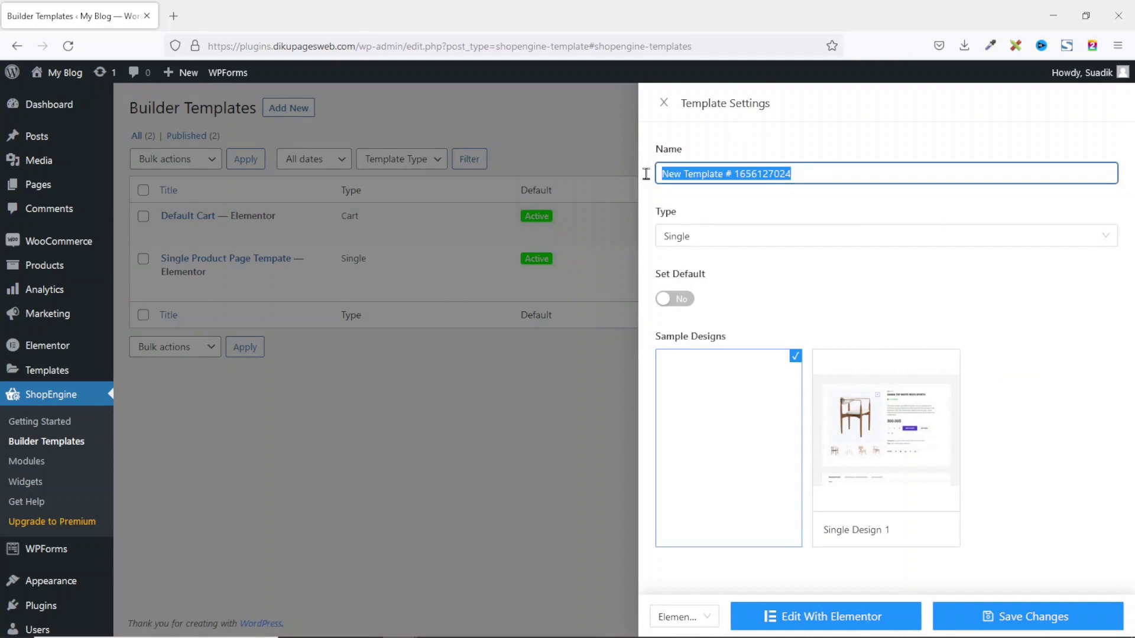
text(Dea)
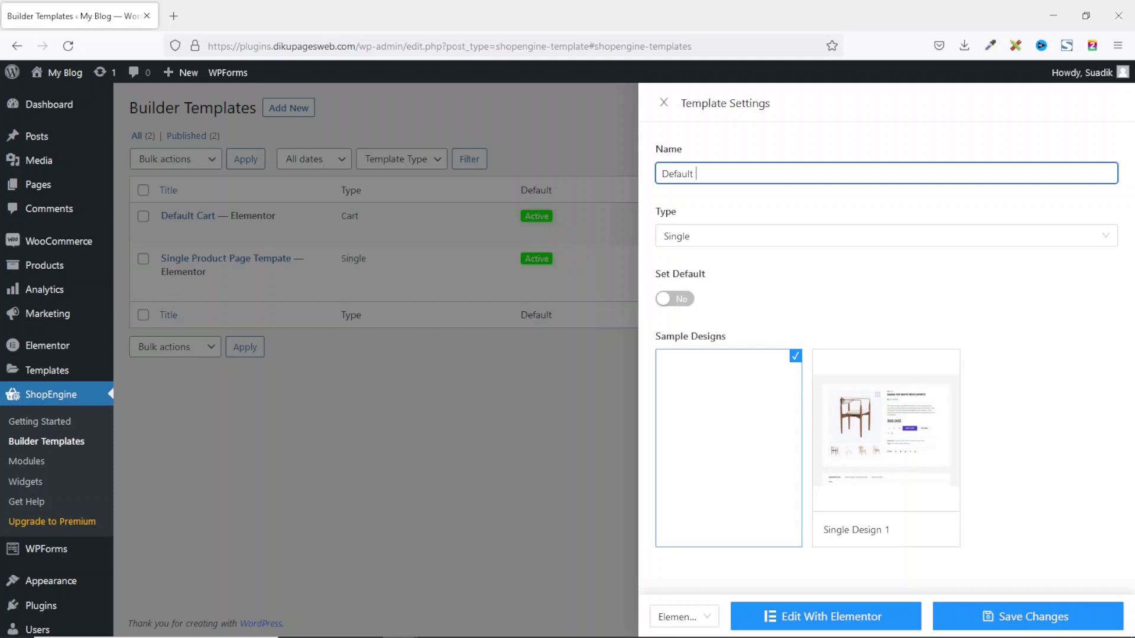
- Set the template type to Checkout, enable it as the default, and save it with the blank sample design
click(687, 235)
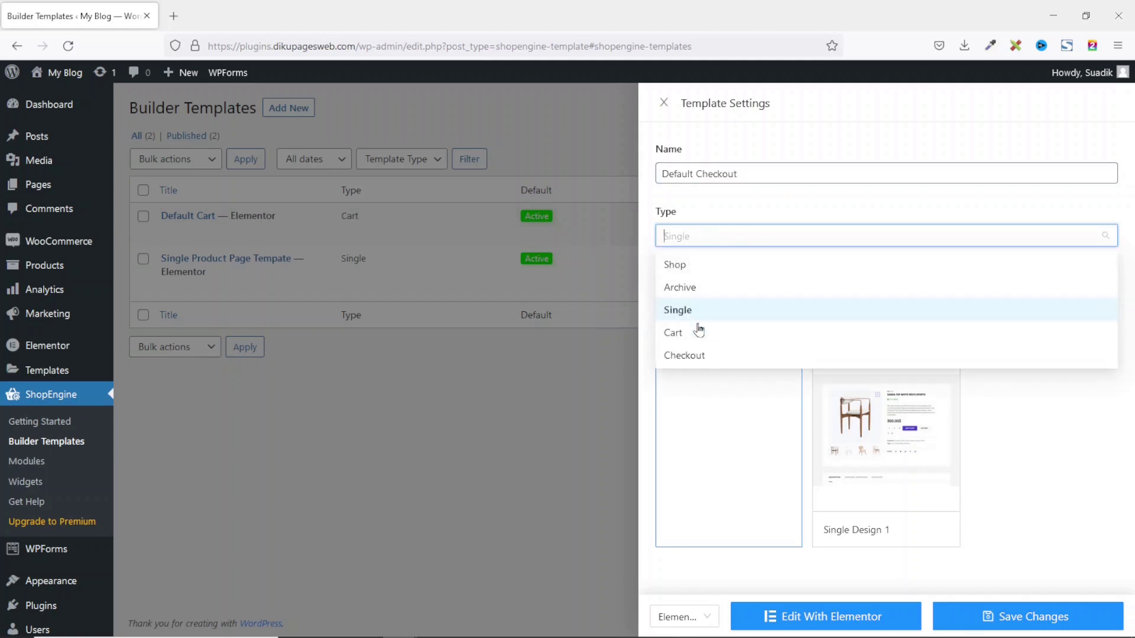
click(700, 357)
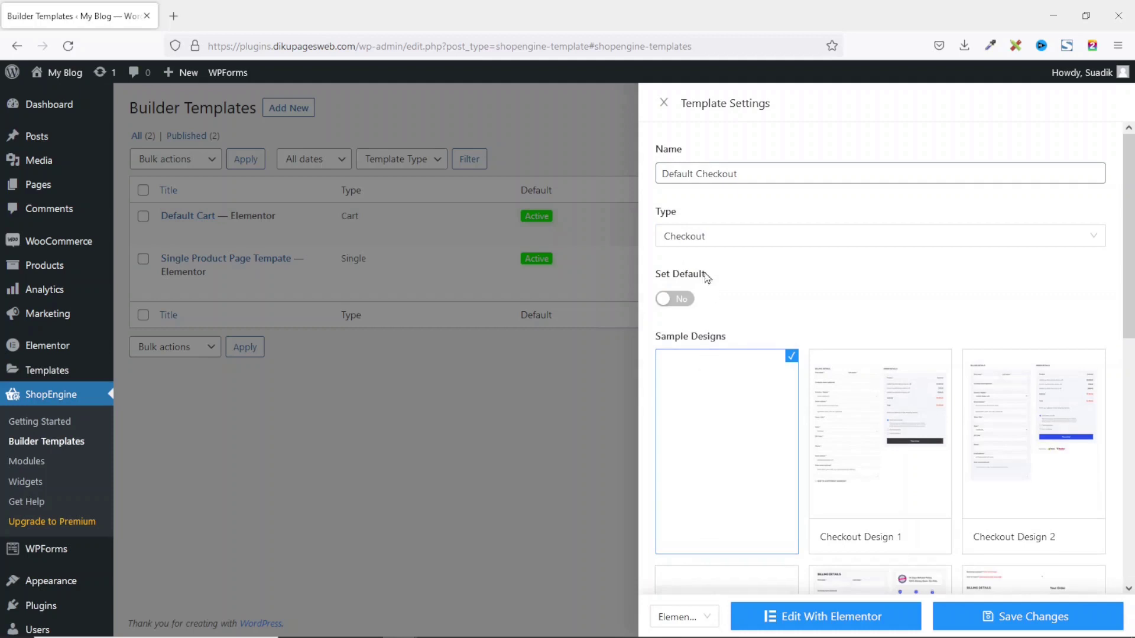
click(684, 302)
scroll(908, 279, down, 5)
scroll(1026, 424, up, 10)
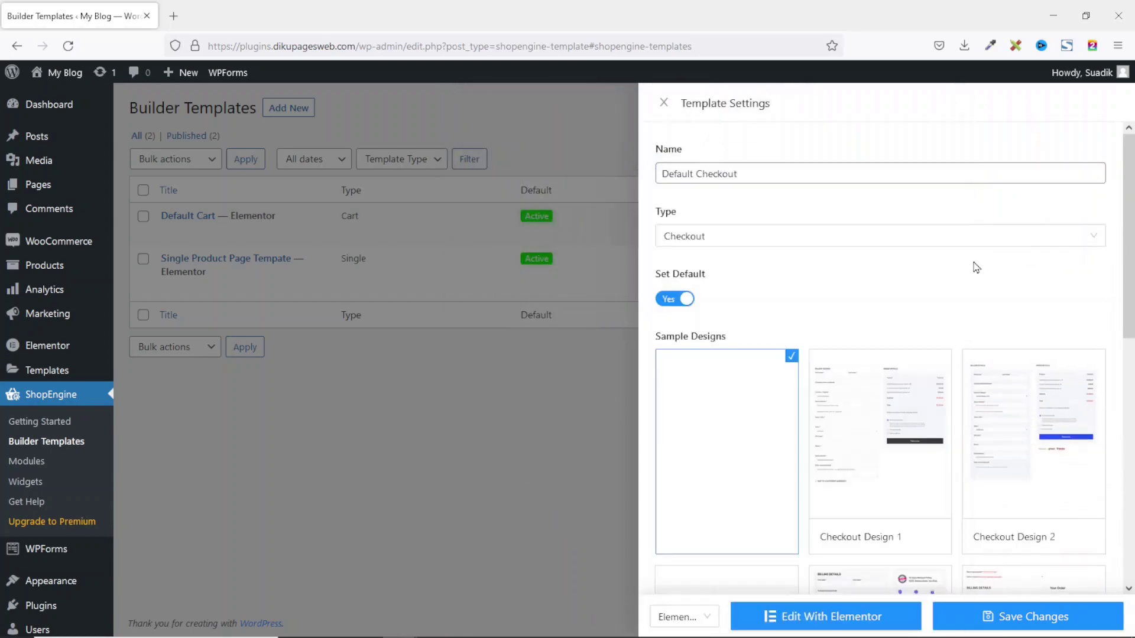
scroll(946, 263, down, 5)
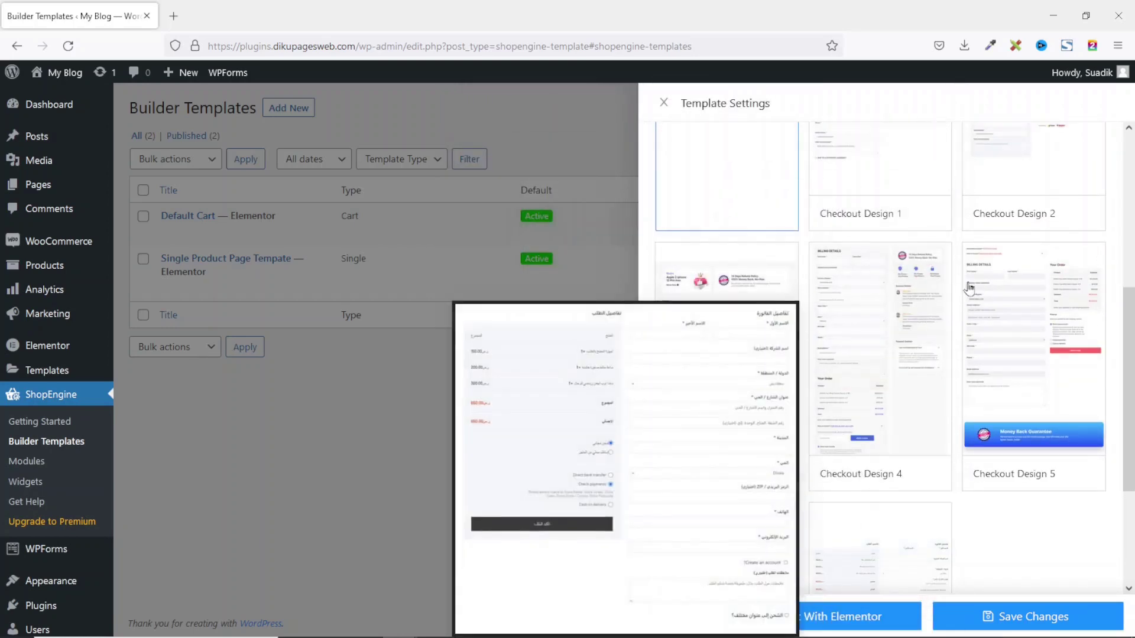
scroll(946, 266, up, 5)
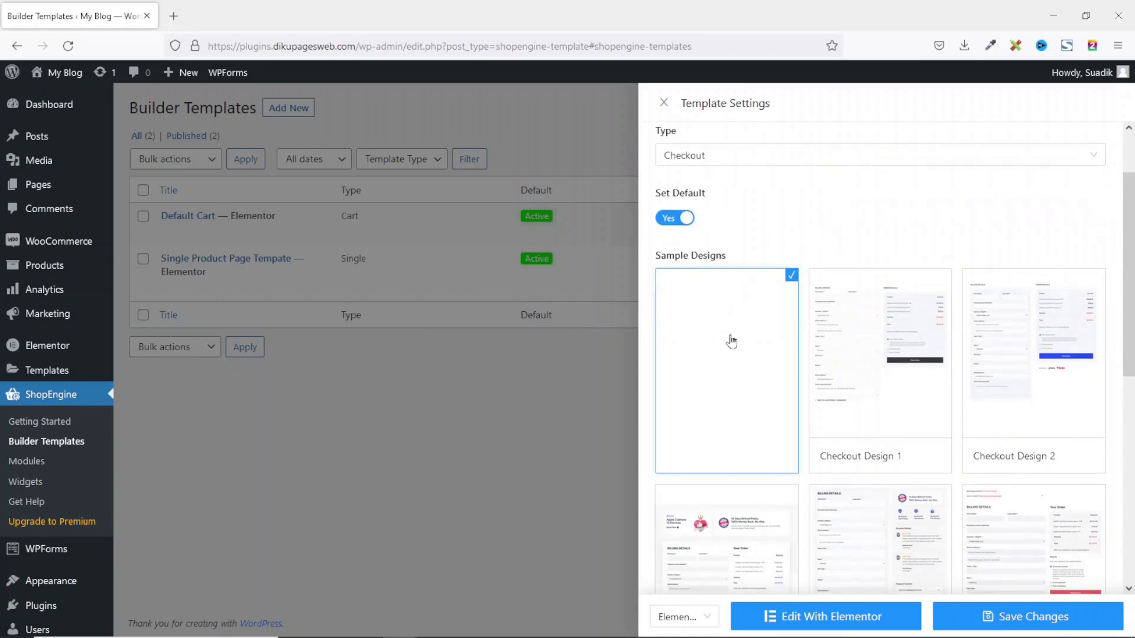
click(1007, 622)
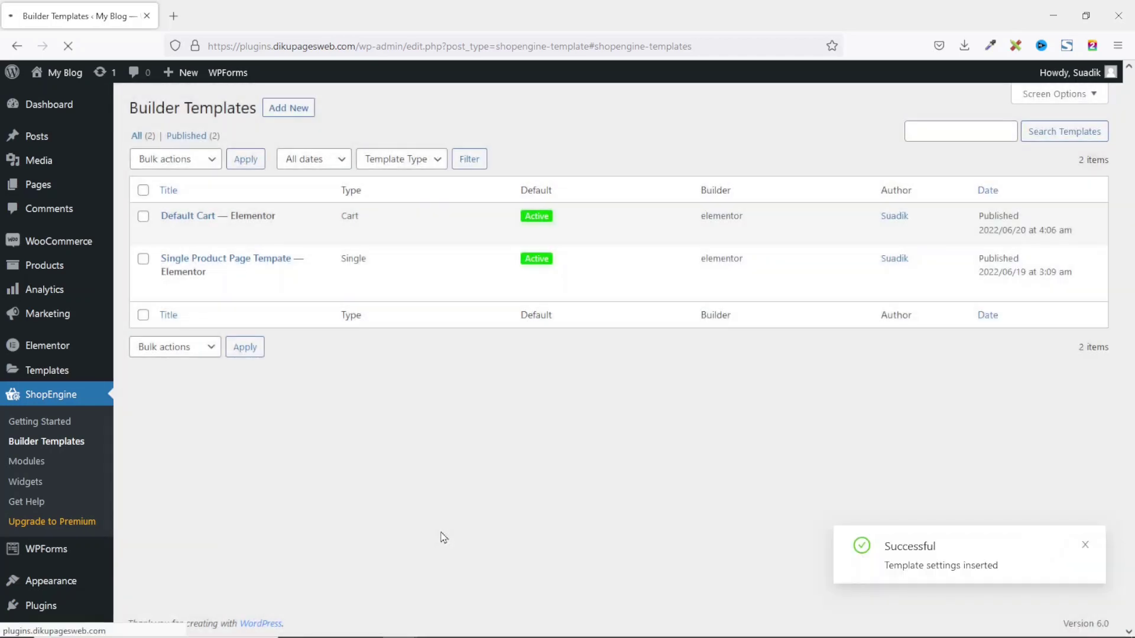
- Open the Default Checkout template for editing in Elementor and browse the available ShopEngine widgets, including the checkout ones
mouse_move(231, 211)
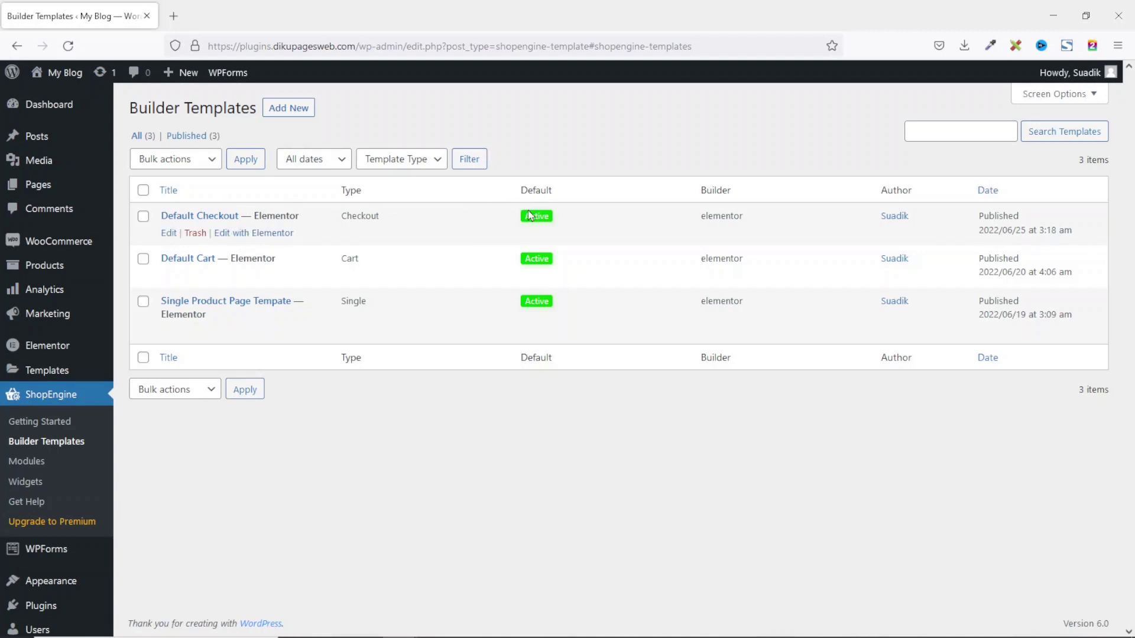
click(238, 235)
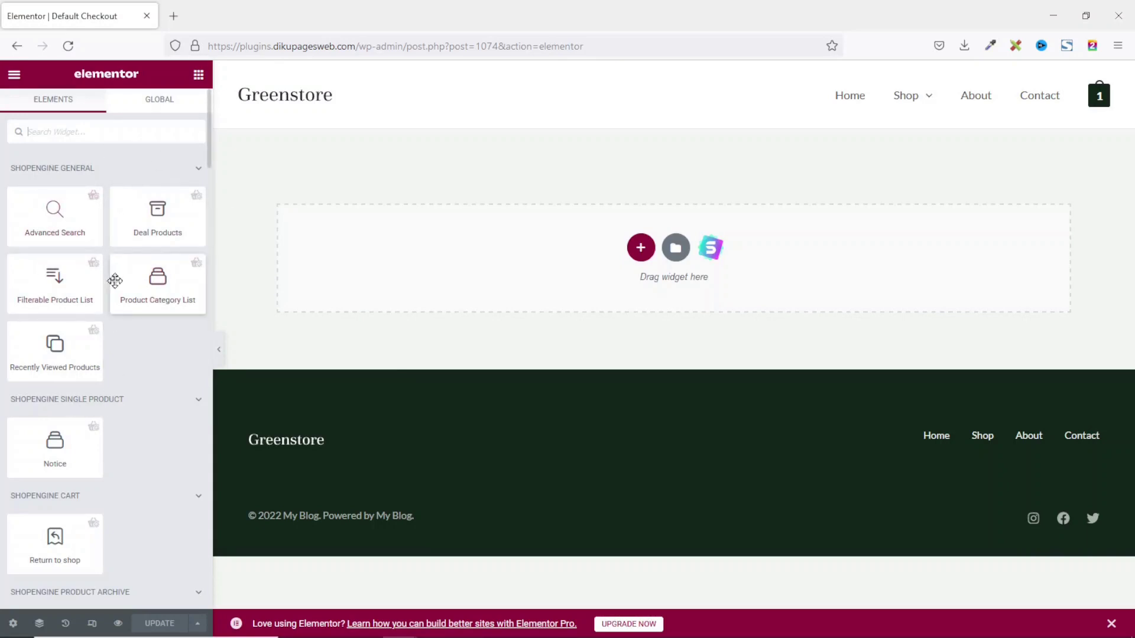
scroll(113, 284, down, 2)
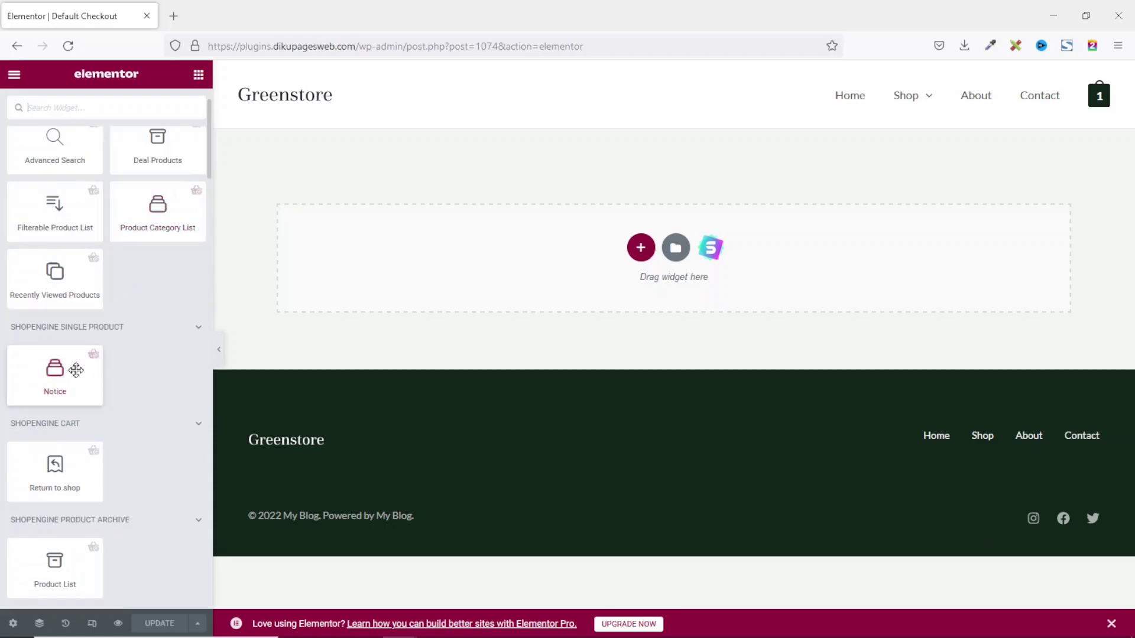
scroll(89, 371, down, 2)
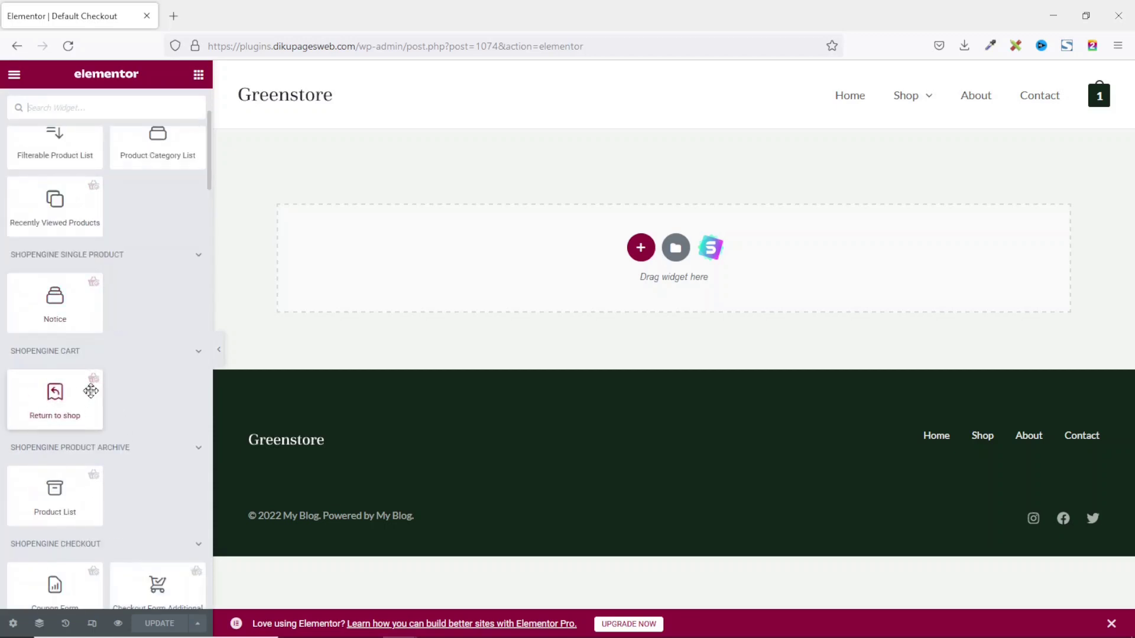
scroll(90, 390, down, 4)
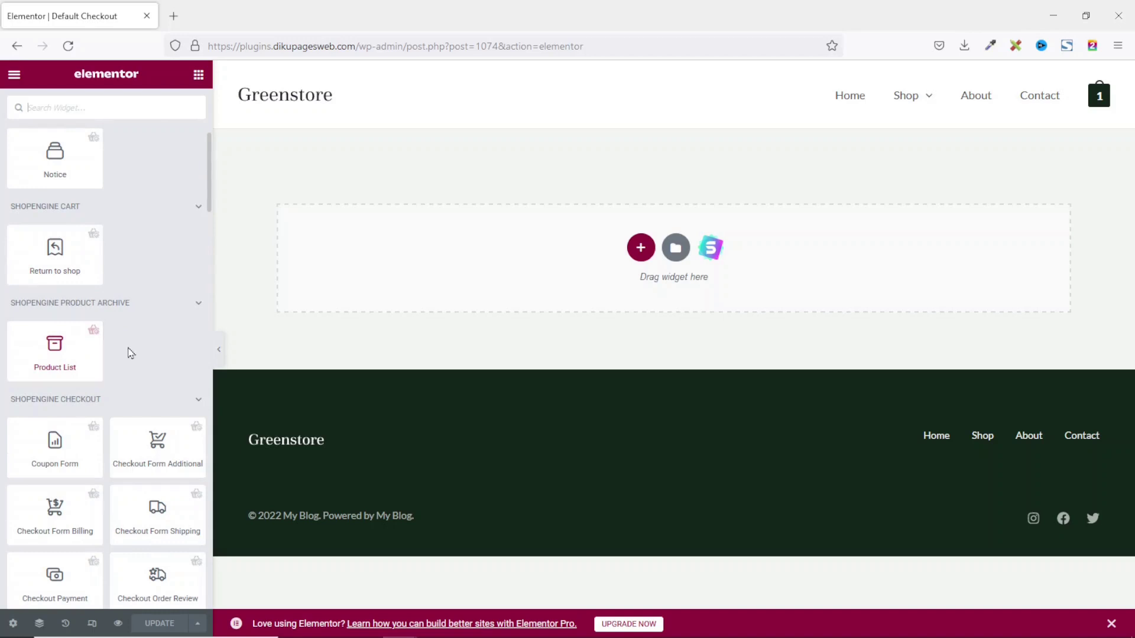
scroll(124, 349, down, 2)
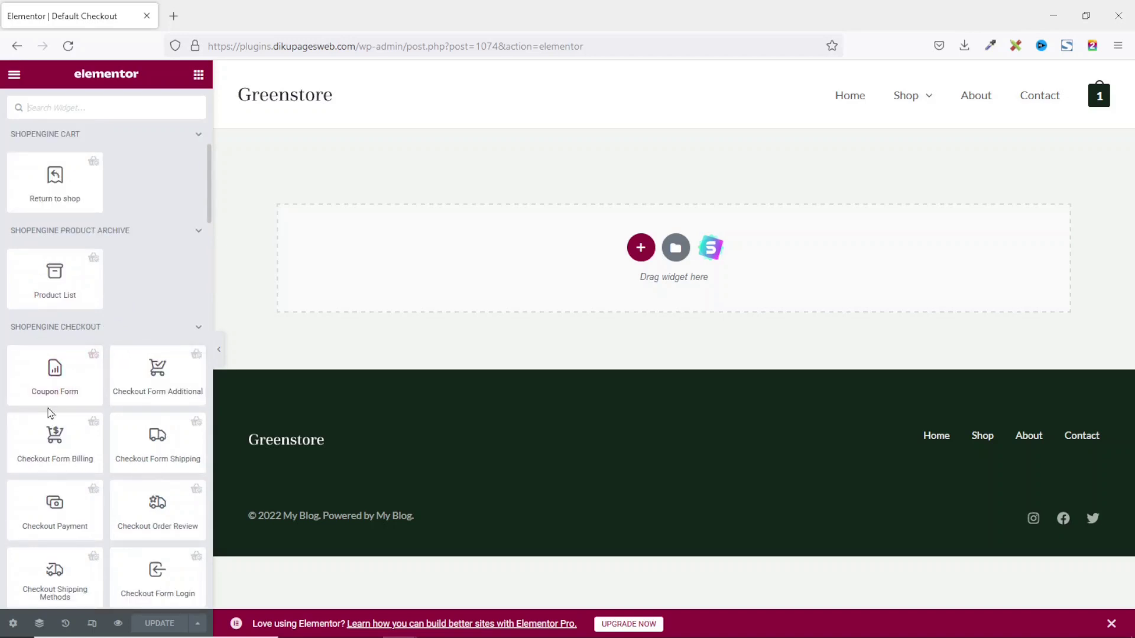
scroll(157, 379, up, 2)
scroll(156, 395, up, 5)
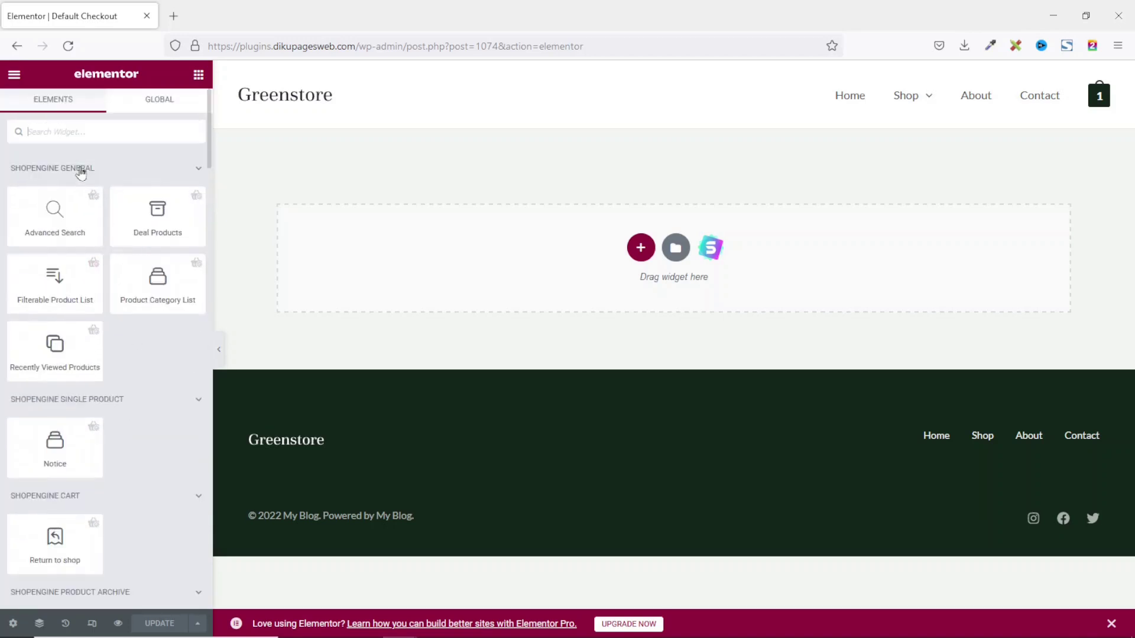
scroll(112, 518, down, 12)
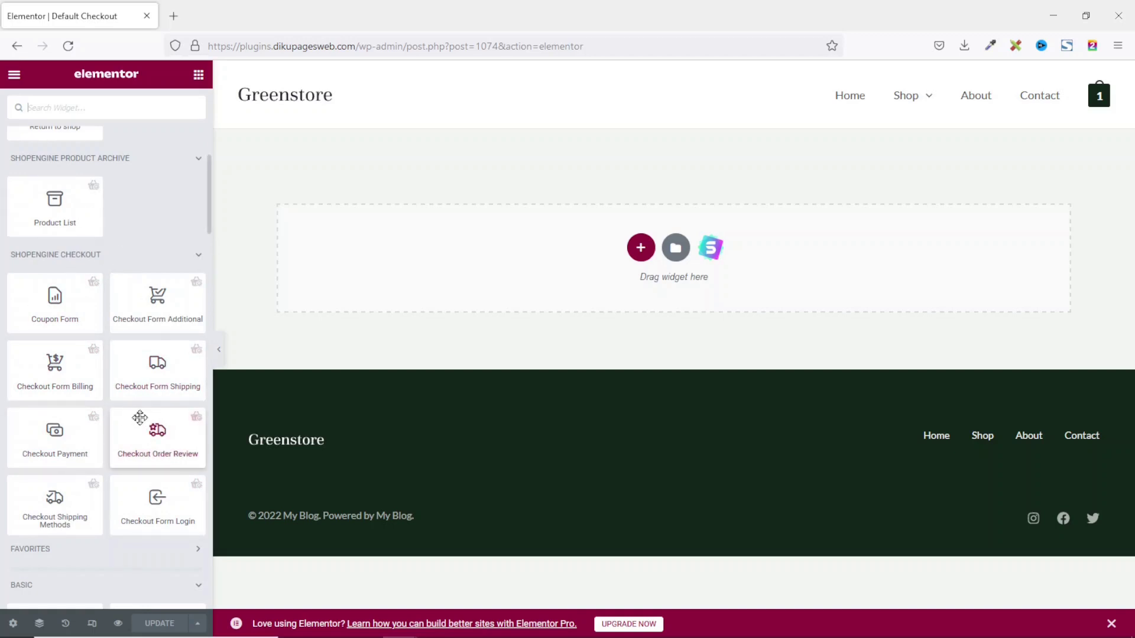
- Add a two-column section to the template with 80 px top and bottom margins
click(640, 251)
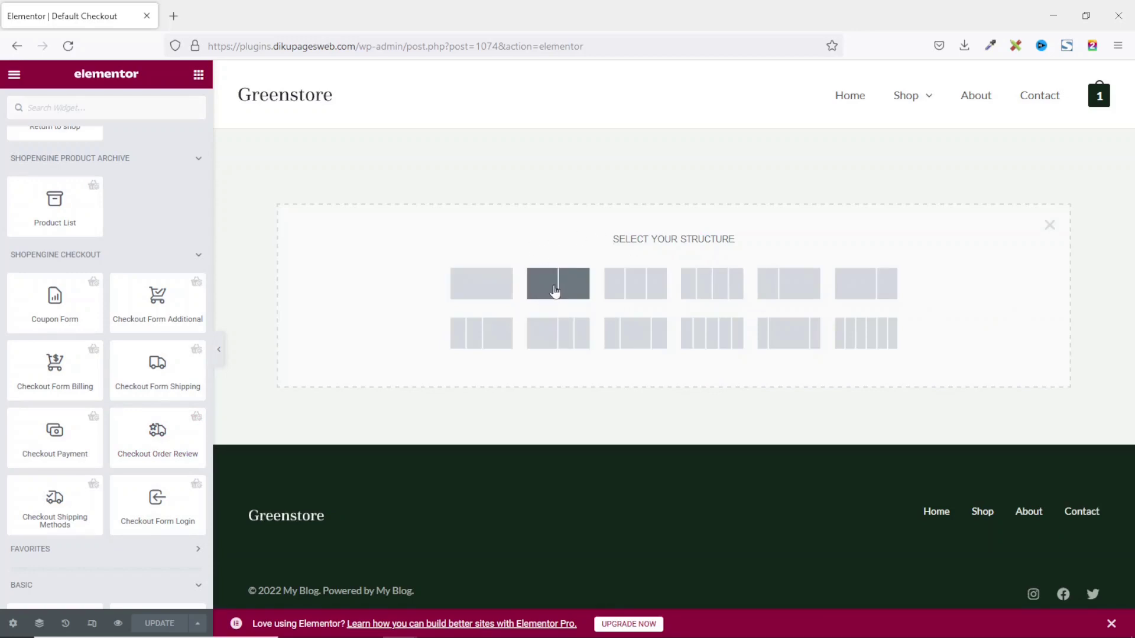
click(556, 291)
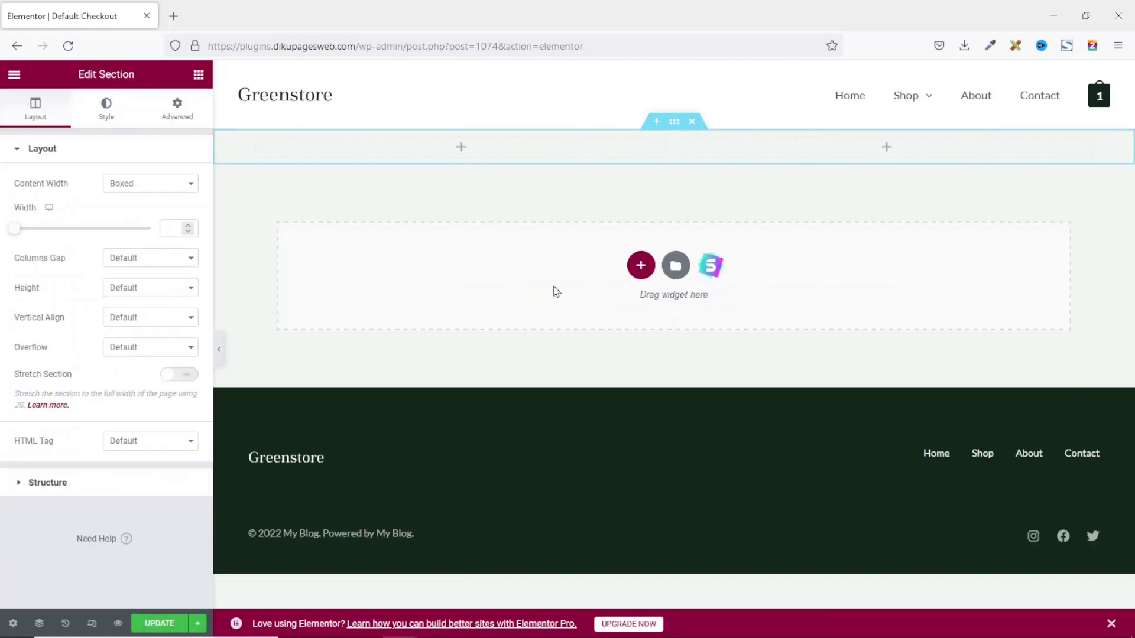
click(182, 117)
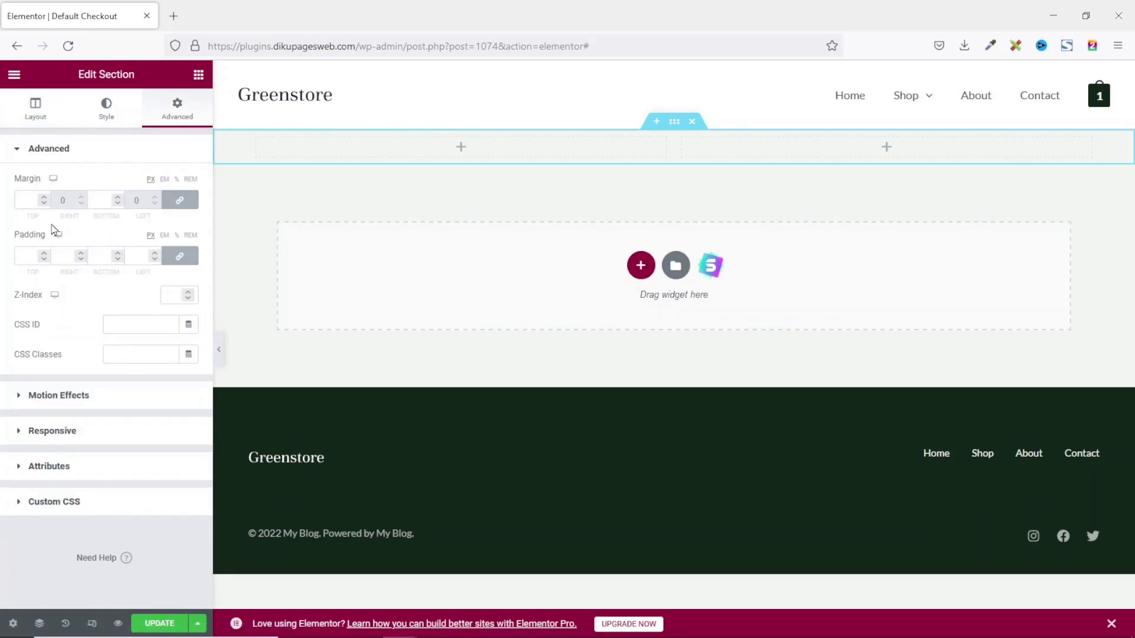
click(27, 201)
text(80)
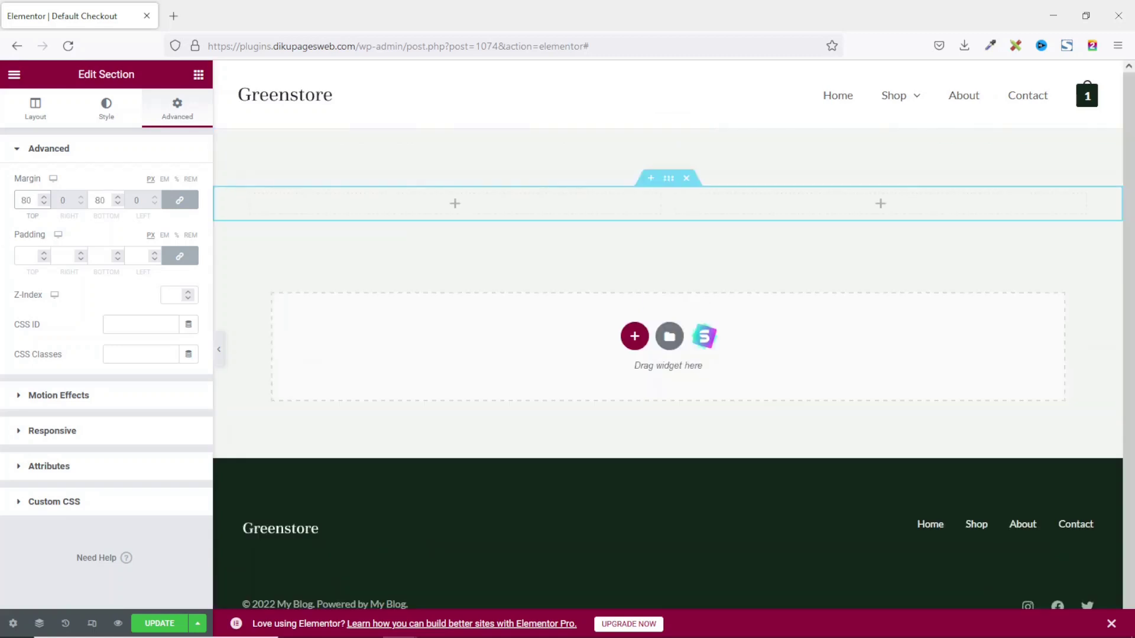
- Place the Checkout Form Billing widget in the first column of the new section
click(198, 75)
scroll(118, 295, down, 10)
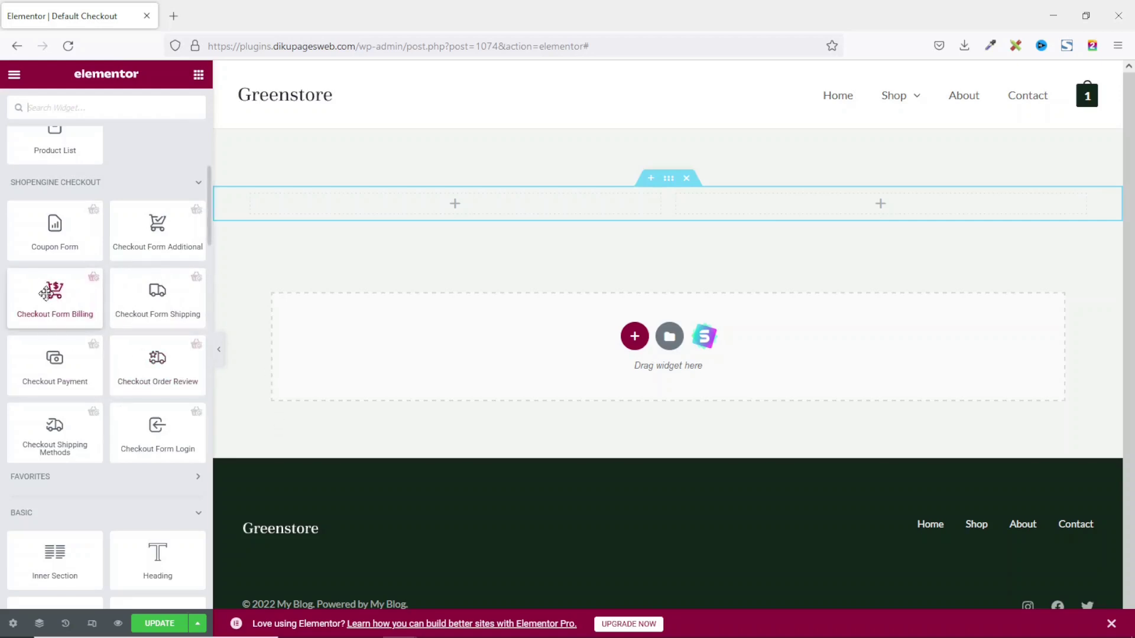
drag(46, 293, 425, 203)
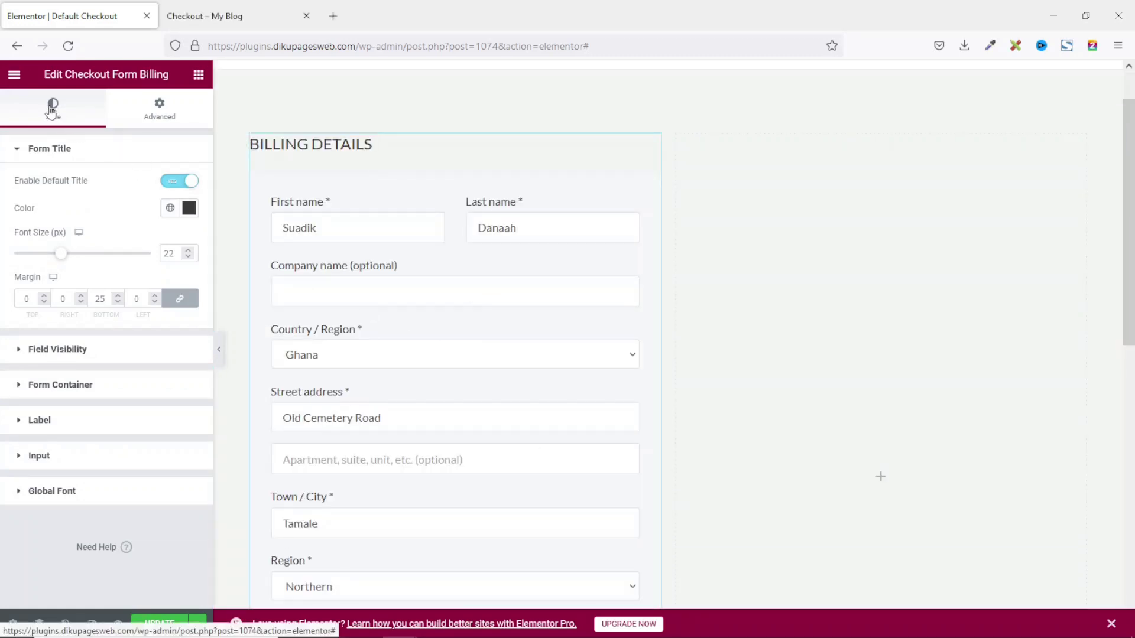
- Review the billing form widget's advanced and style settings and disable its default title
click(158, 111)
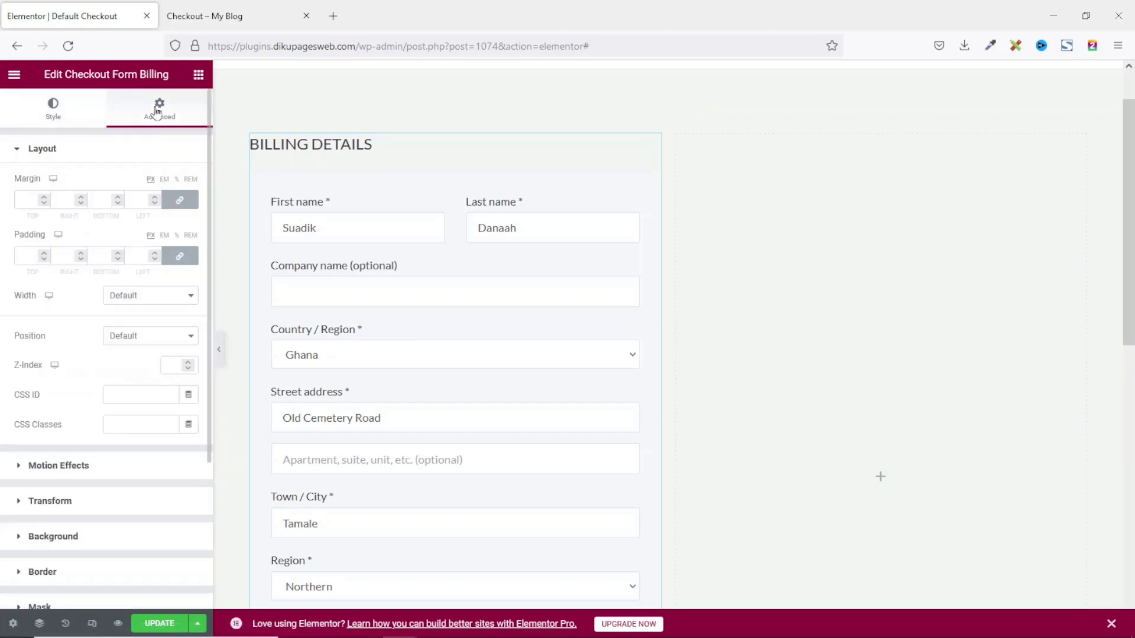
click(53, 111)
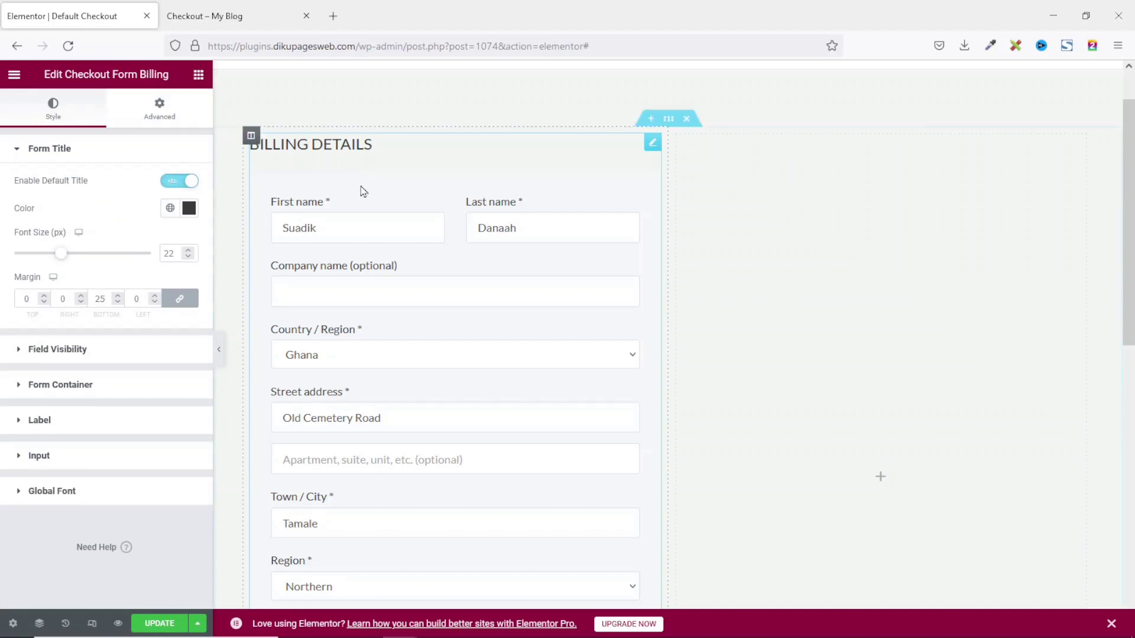
click(163, 185)
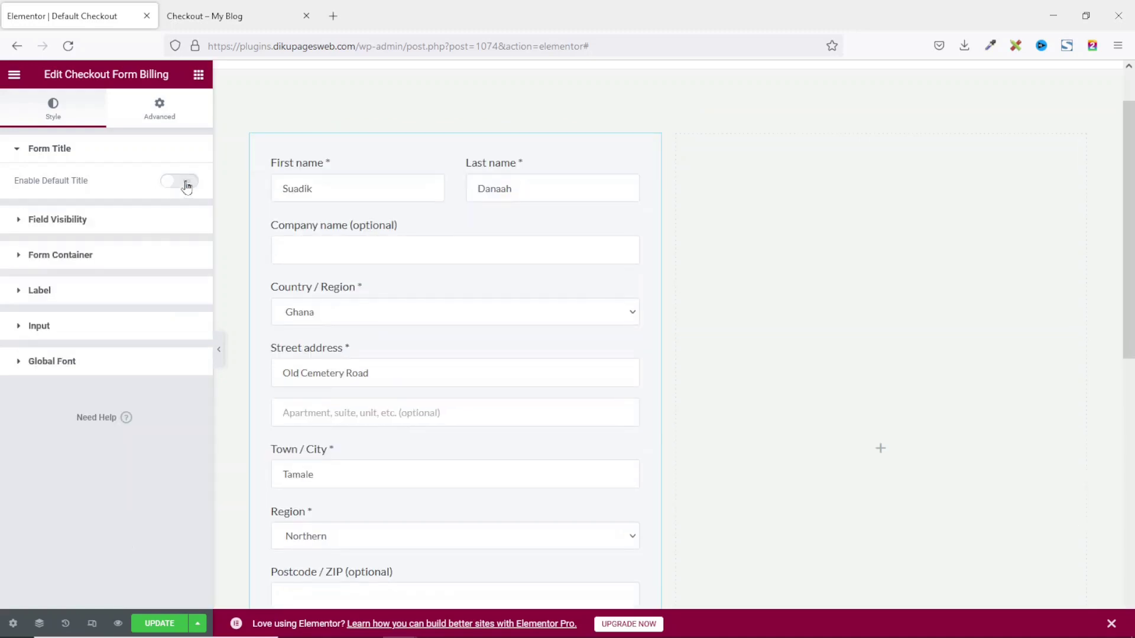
- Enable the billing form's default title and set its colour to the global Theme Color 3
click(185, 183)
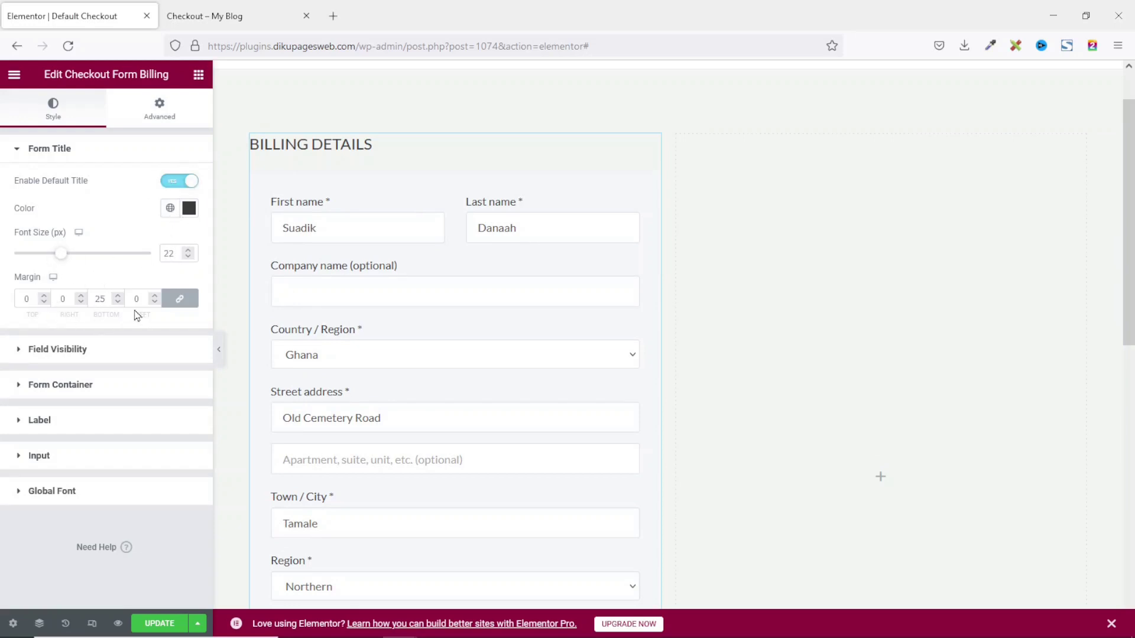
click(170, 209)
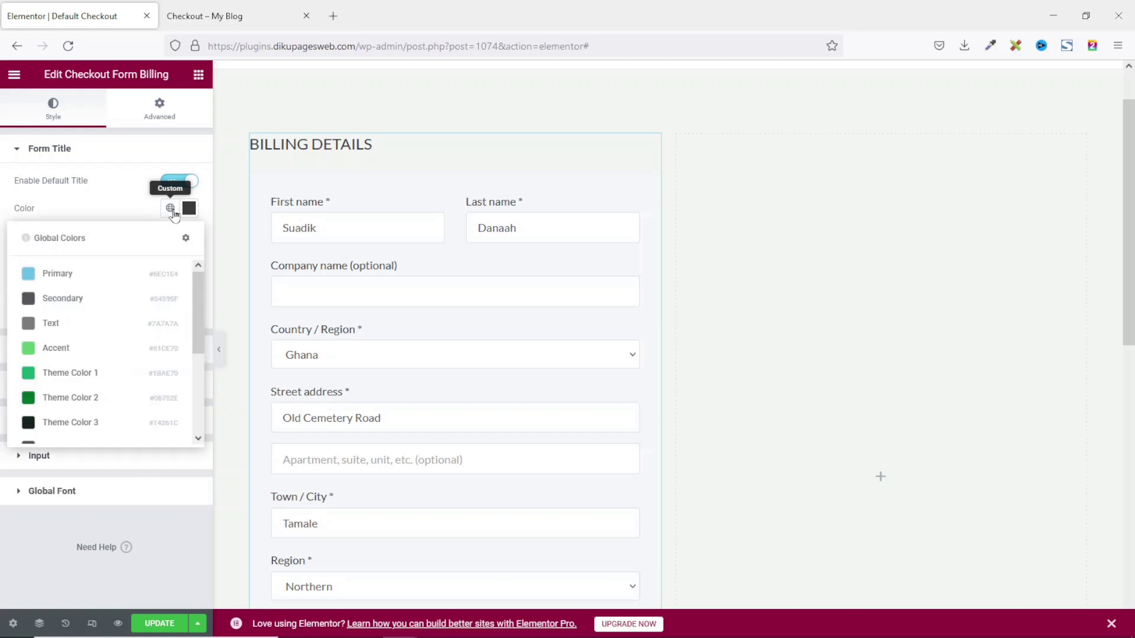
click(94, 424)
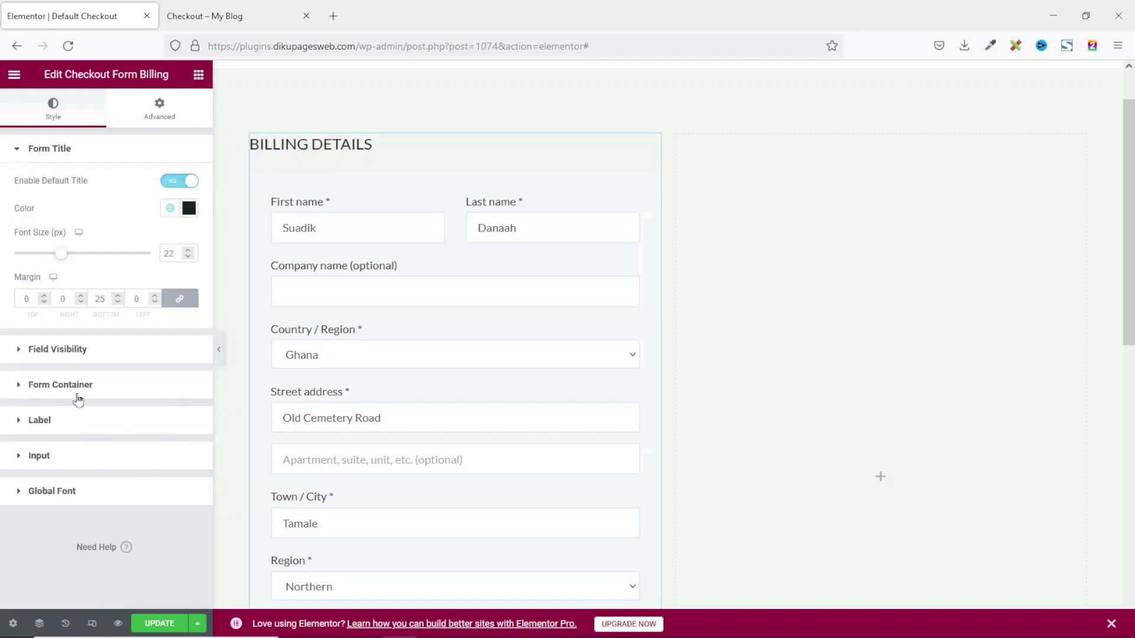
- Hide the ZIP/Postcode and phone fields in the billing form
click(67, 353)
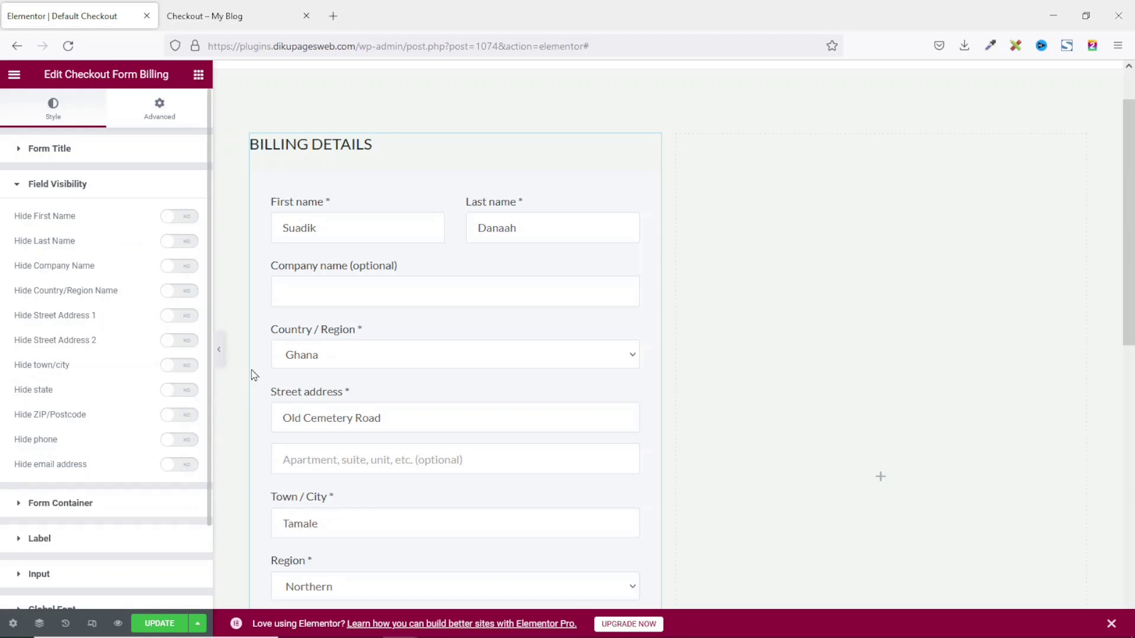
scroll(451, 269, down, 6)
scroll(437, 248, up, 6)
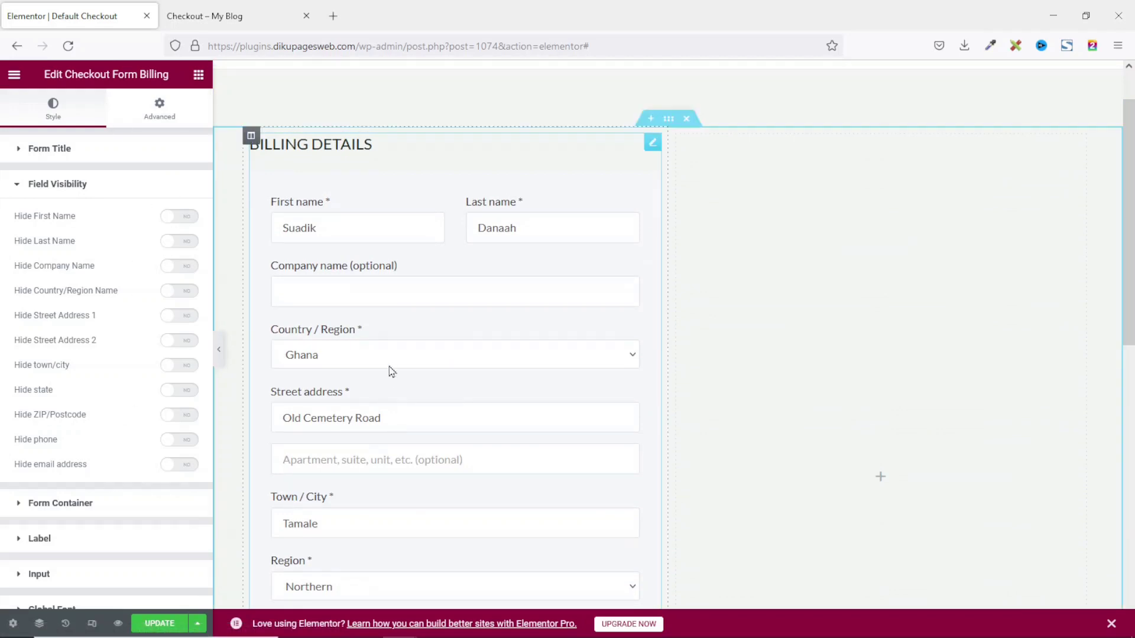
scroll(395, 368, down, 5)
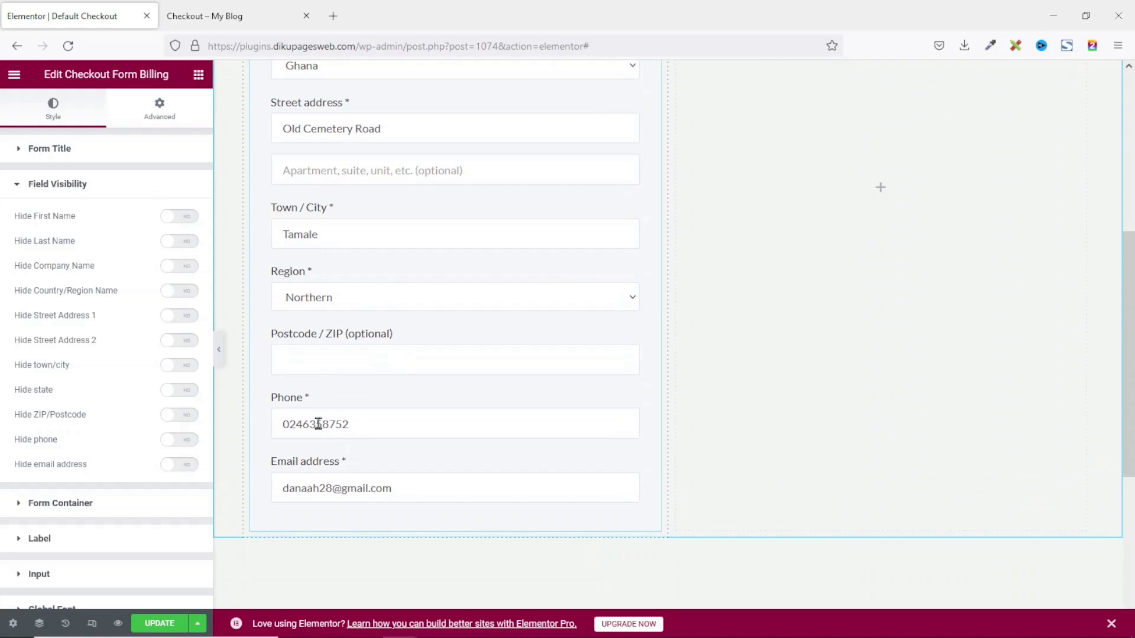
click(186, 440)
click(185, 417)
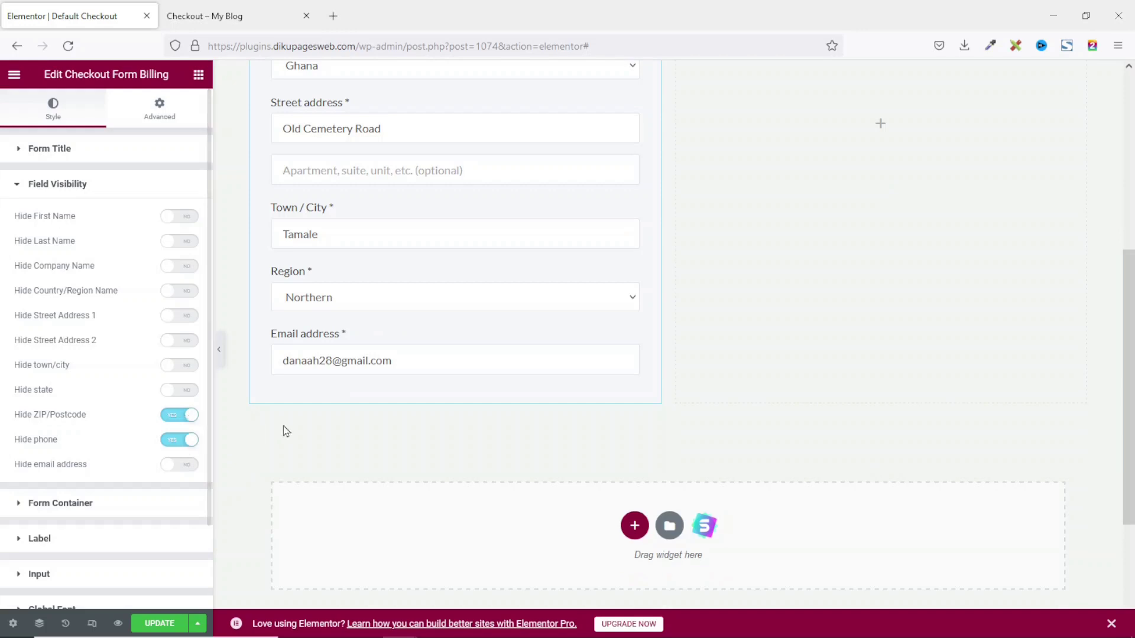
scroll(417, 429, up, 5)
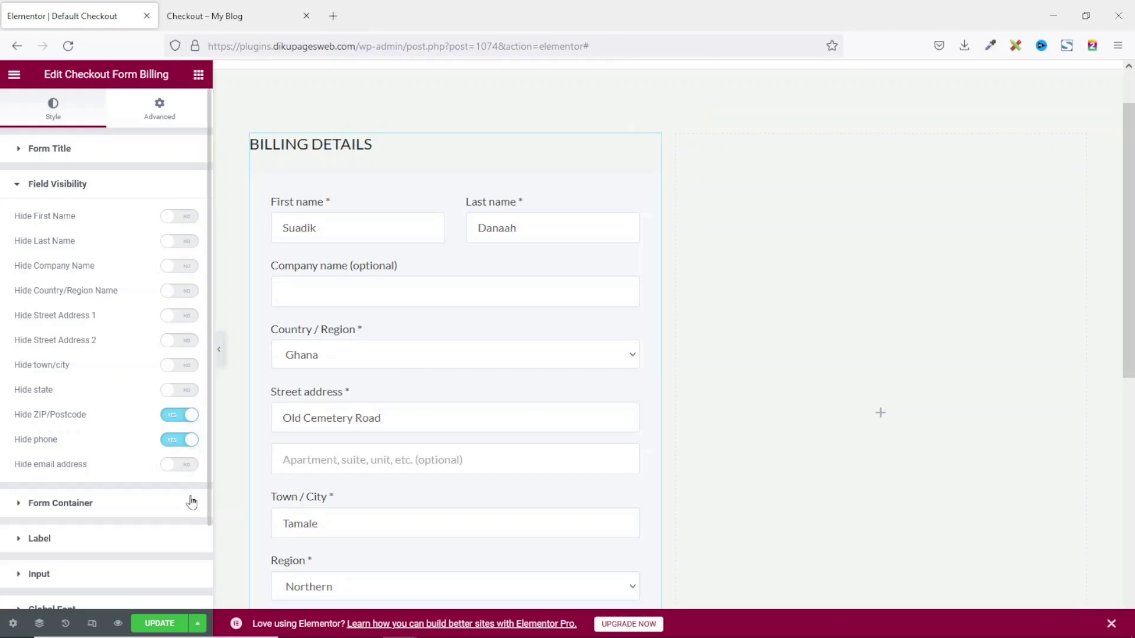
- Try custom olive and purple background colours on the billing form container
click(71, 507)
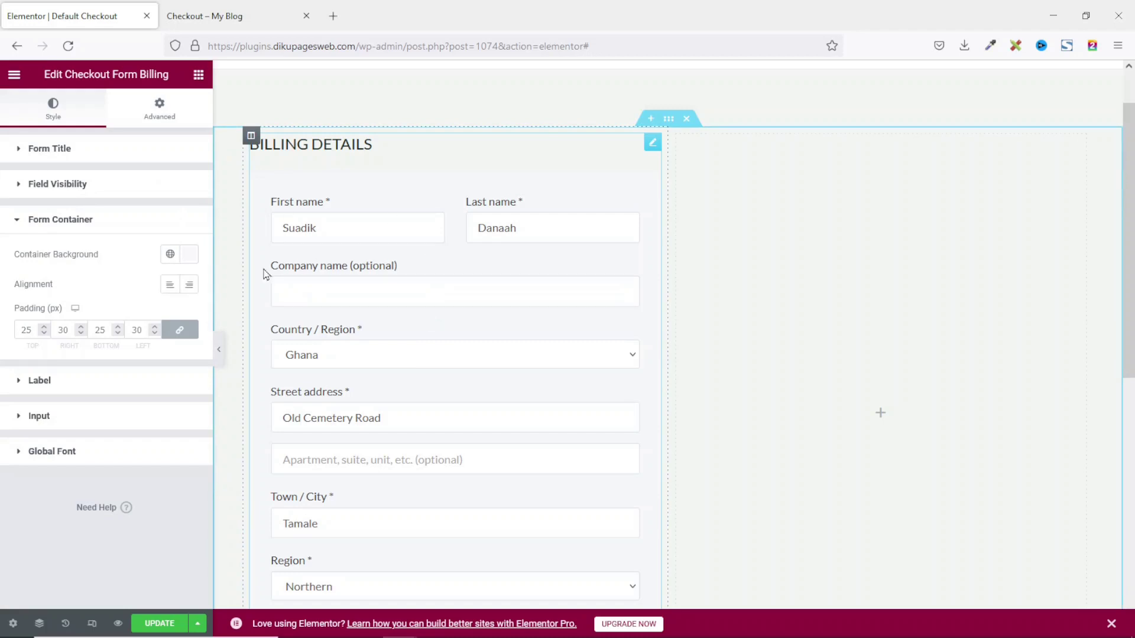
click(189, 257)
click(130, 374)
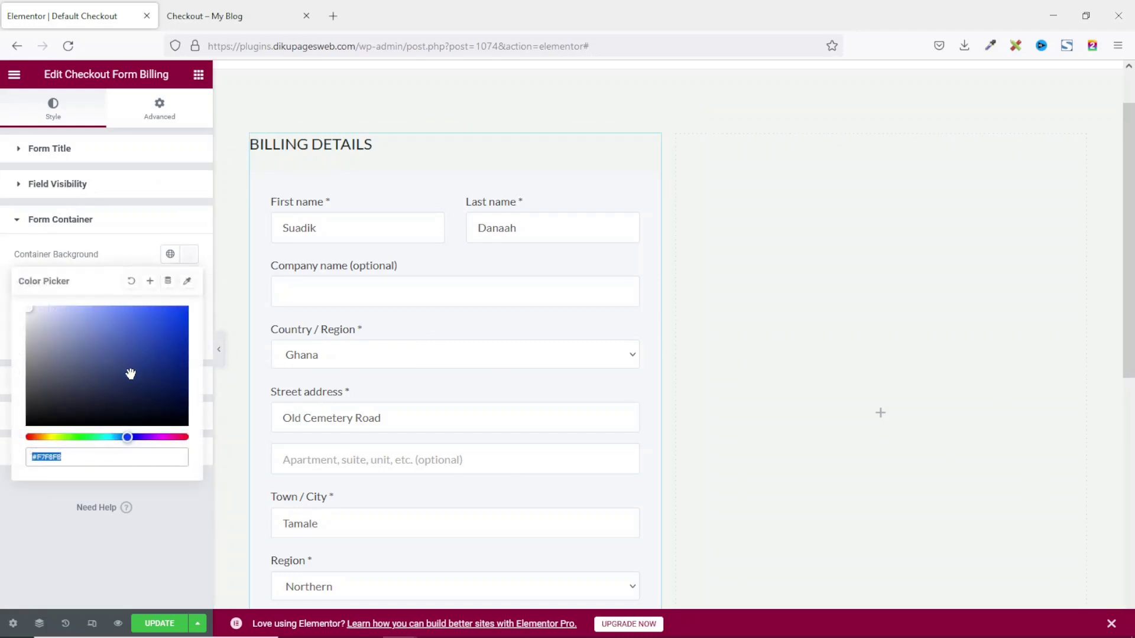
click(48, 437)
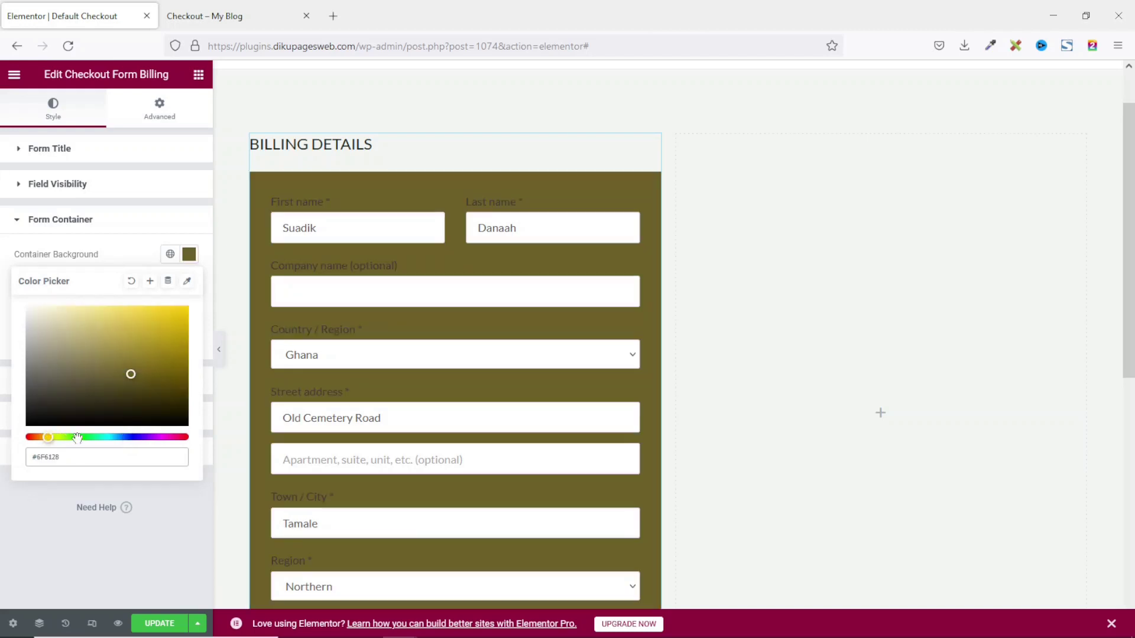
click(168, 437)
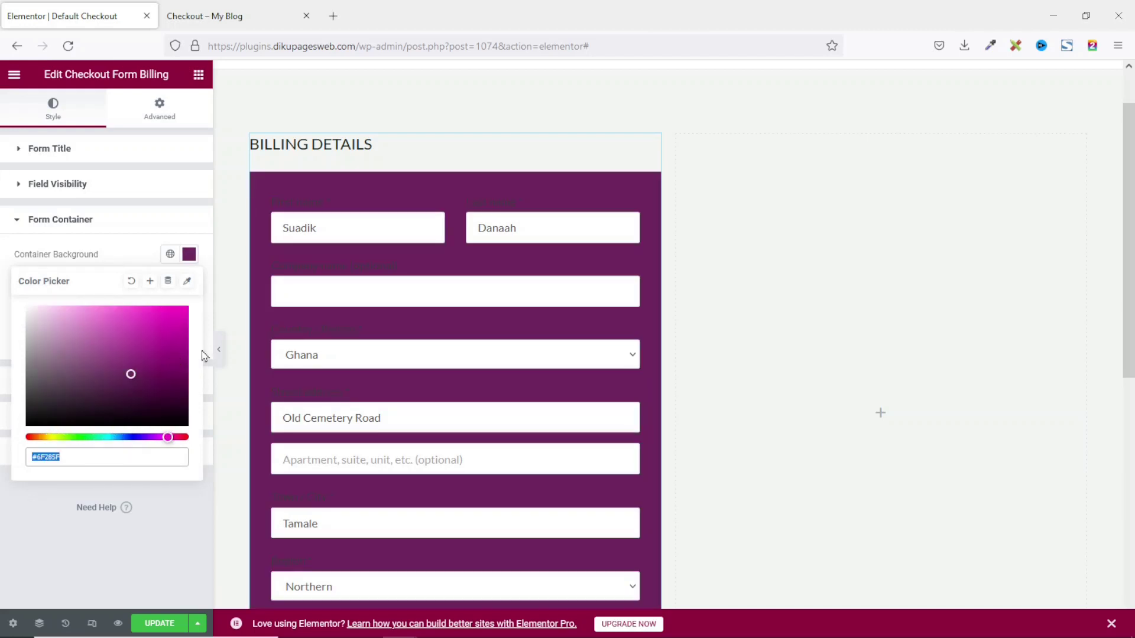
- Set the billing form container's background to the white global theme colour
click(170, 256)
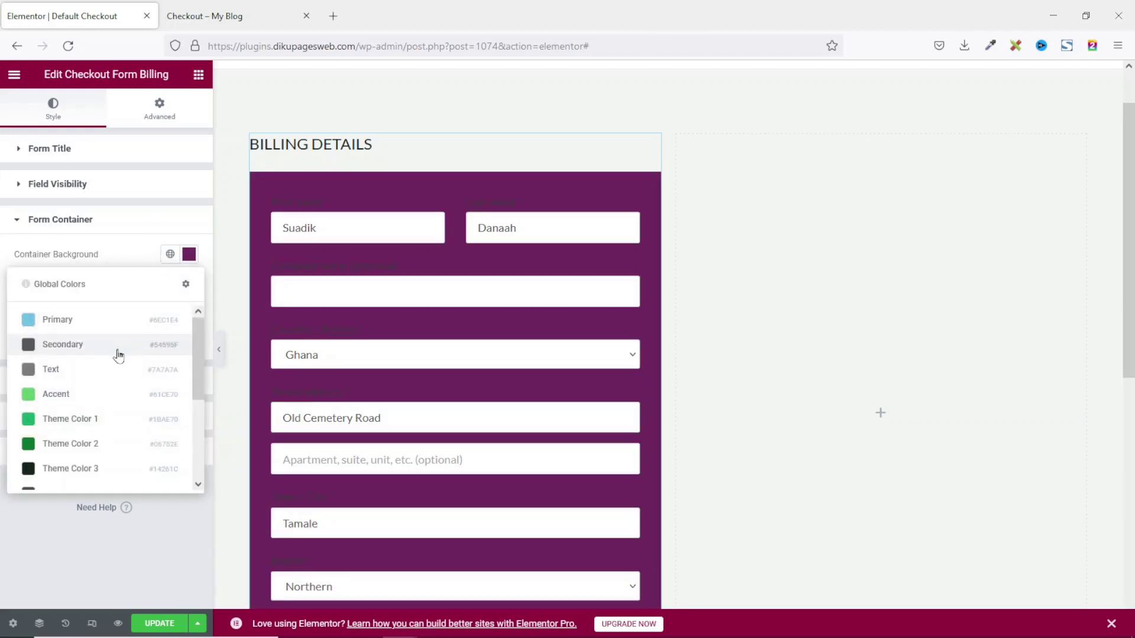
scroll(115, 355, down, 2)
click(86, 431)
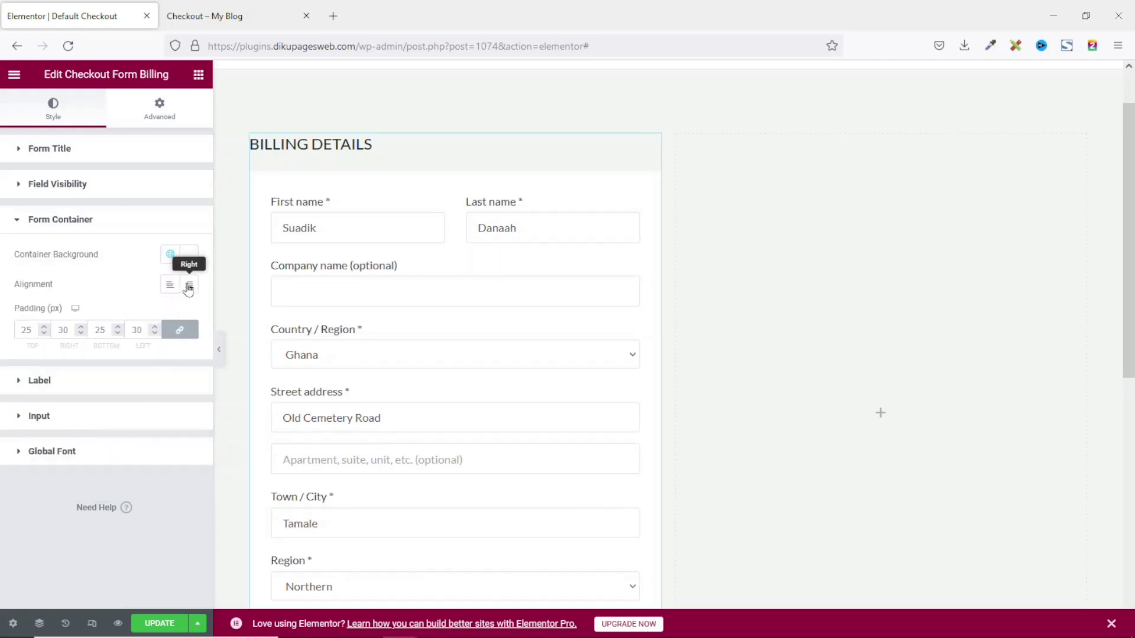
- Try right and left alignment on the form container, leaving no alignment option selected
click(189, 288)
click(166, 286)
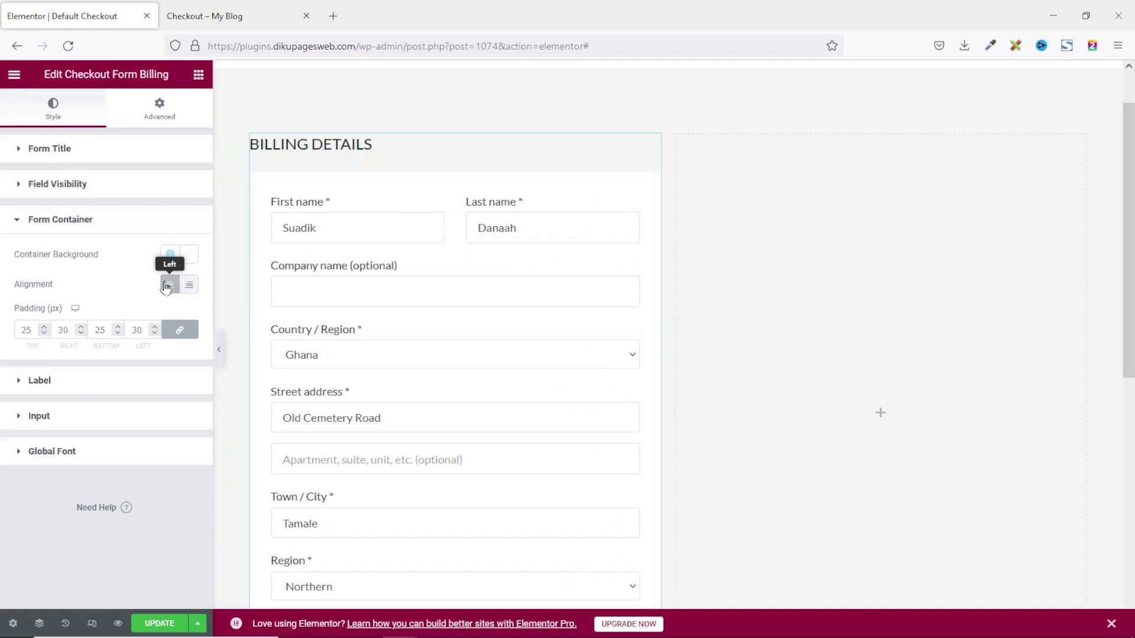
click(167, 289)
click(170, 291)
click(170, 292)
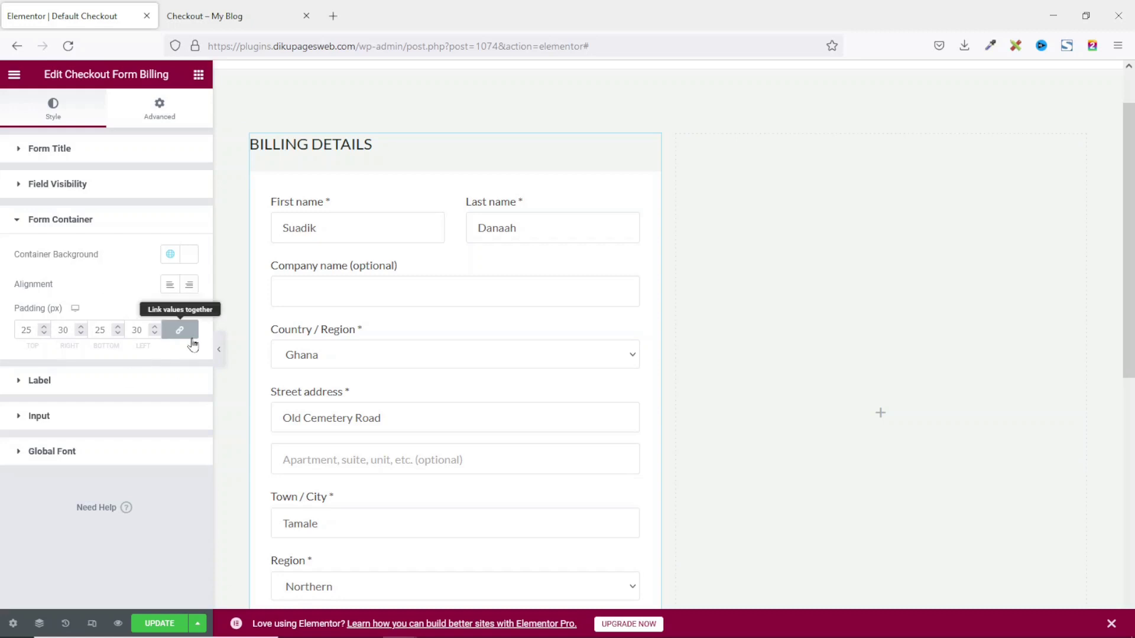
- Set the form label colour to the global Theme Color 3 and the required indicator colour to red (#CE1616)
click(39, 380)
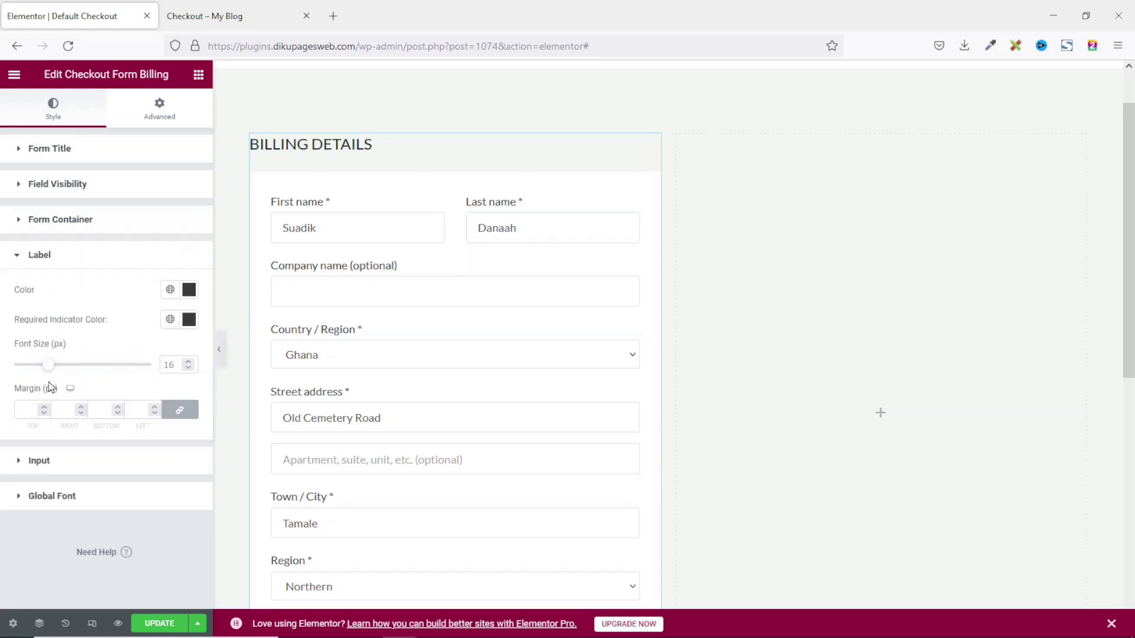
click(170, 291)
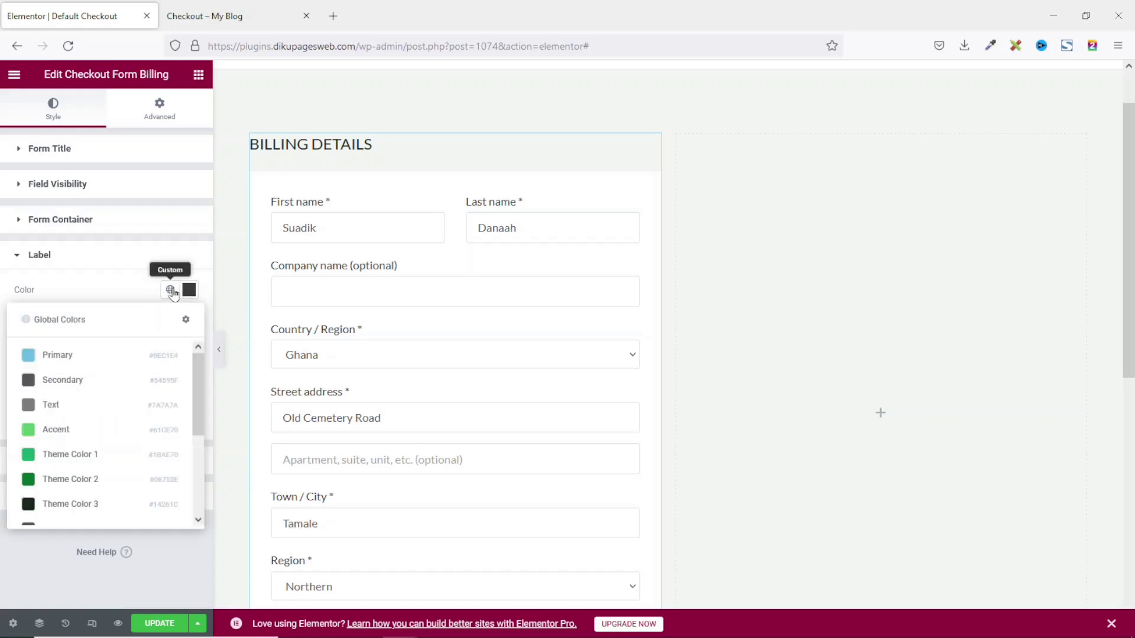
click(71, 504)
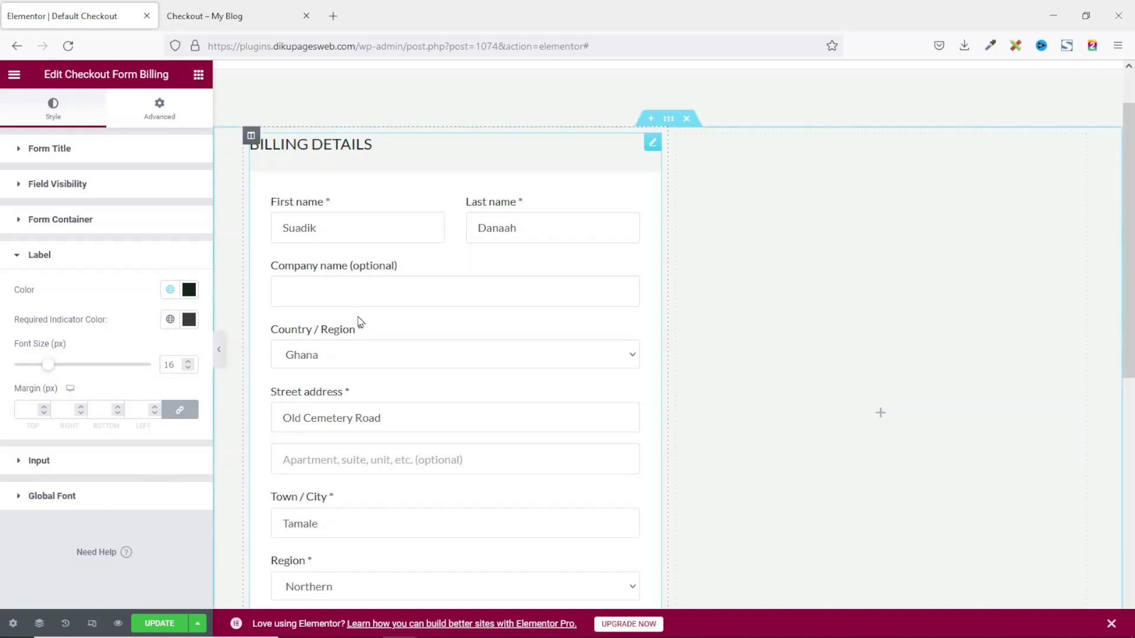
click(189, 319)
click(171, 394)
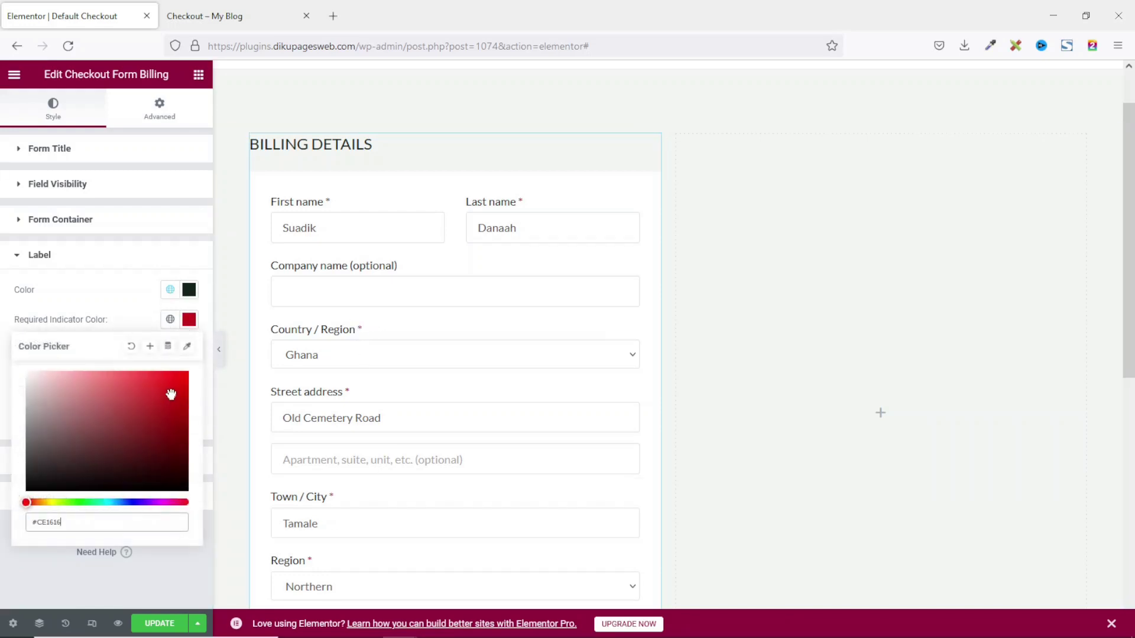
click(144, 301)
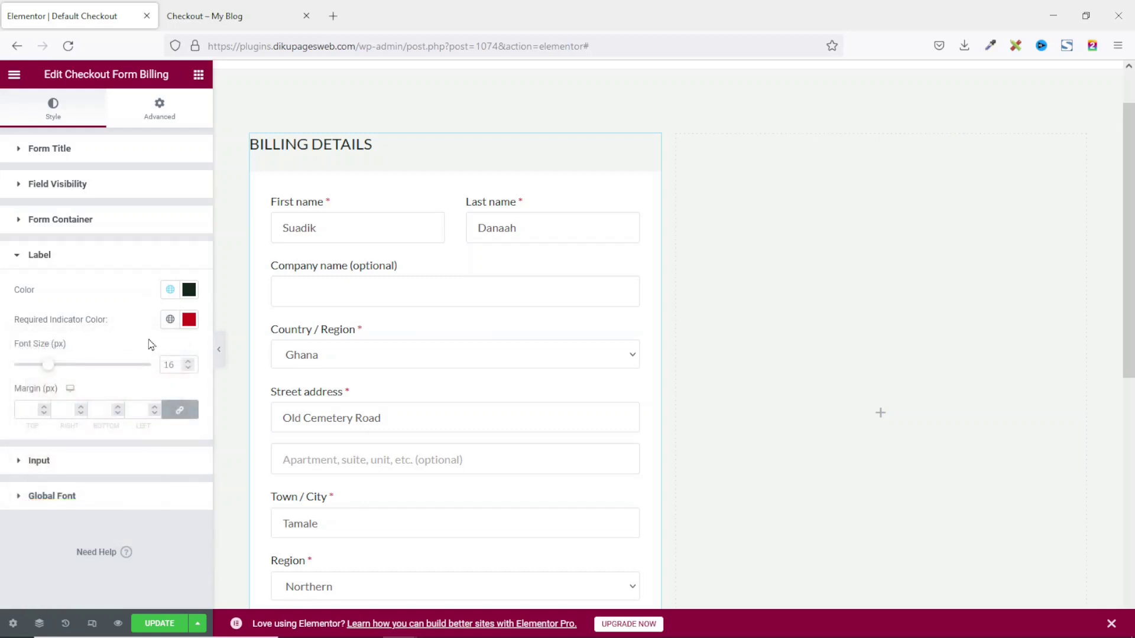
- Try a label font size of 13 px and restore it to 16 px
mouse_move(48, 370)
mouse_down()
mouse_move(79, 371)
mouse_move(42, 368)
mouse_up()
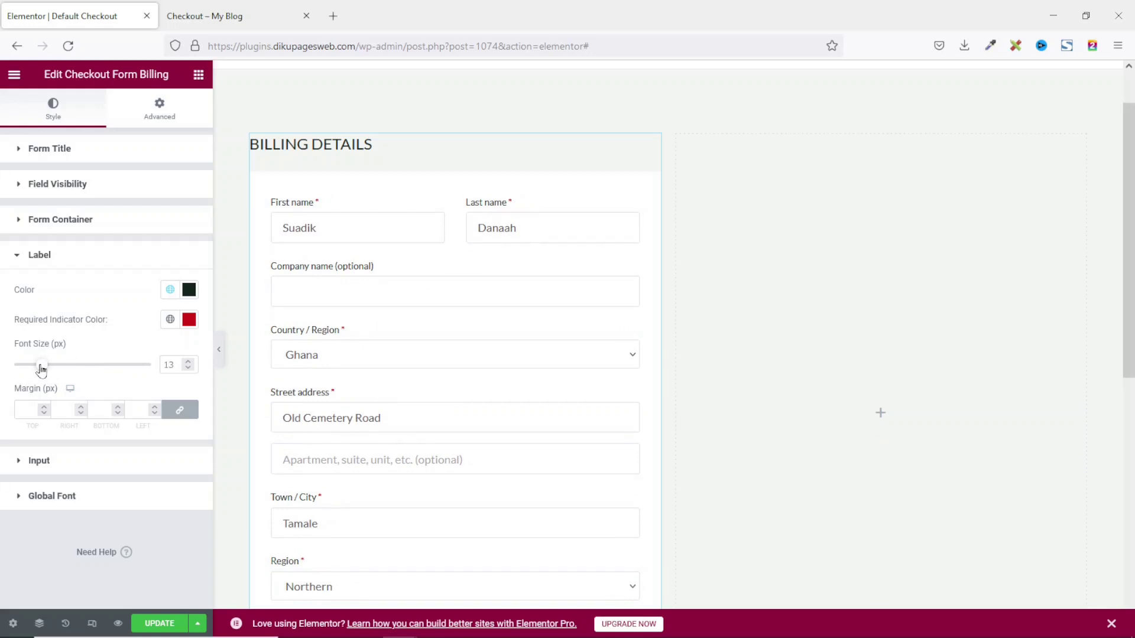
click(190, 363)
click(190, 363)
click(189, 363)
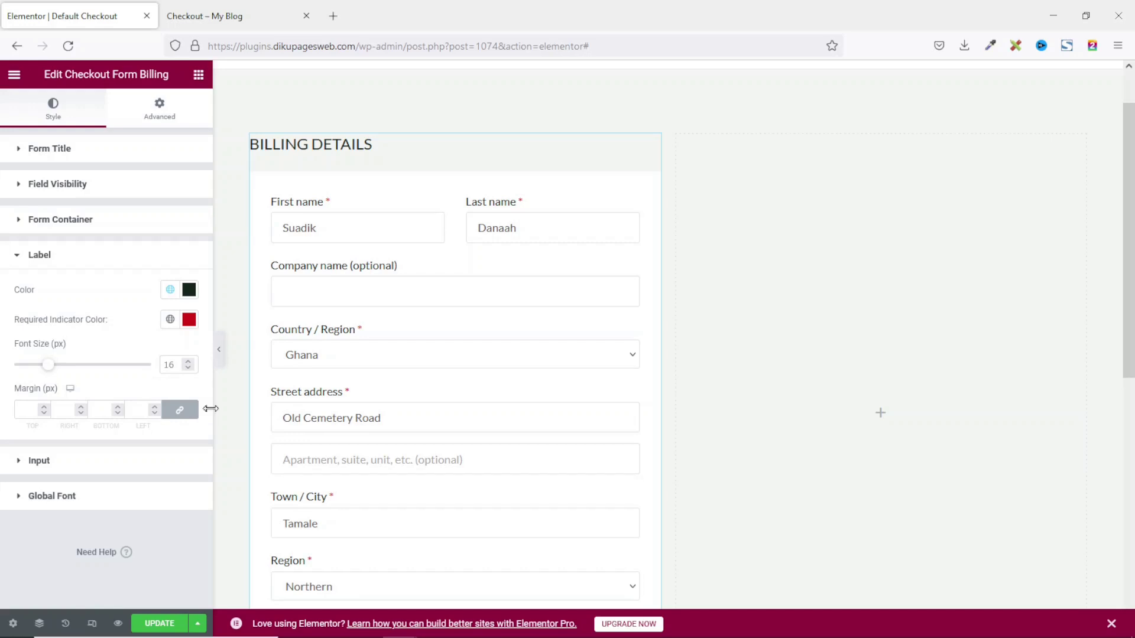
- Try a custom blue (#2329CF) as the text colour of the billing form's input fields
click(36, 464)
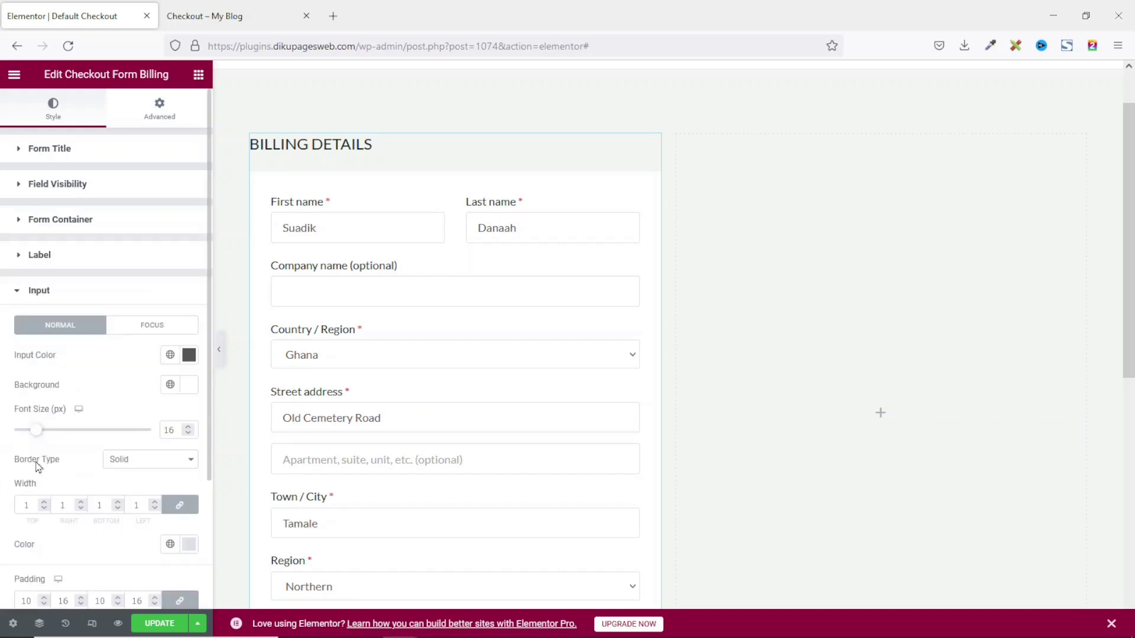
drag(343, 227, 269, 227)
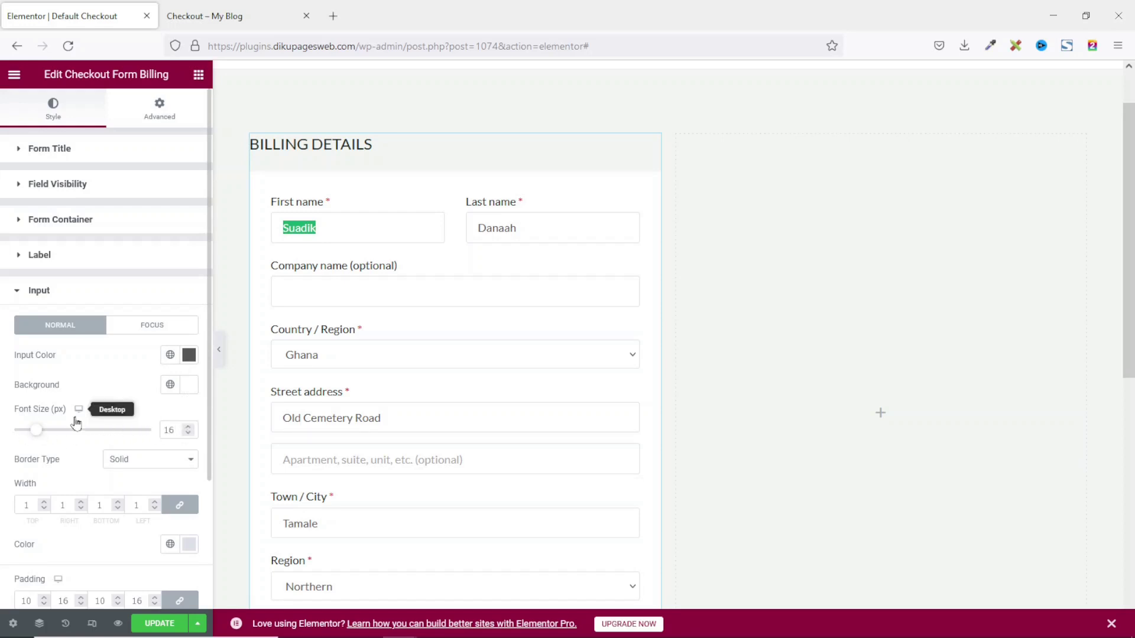
scroll(118, 428, down, 1)
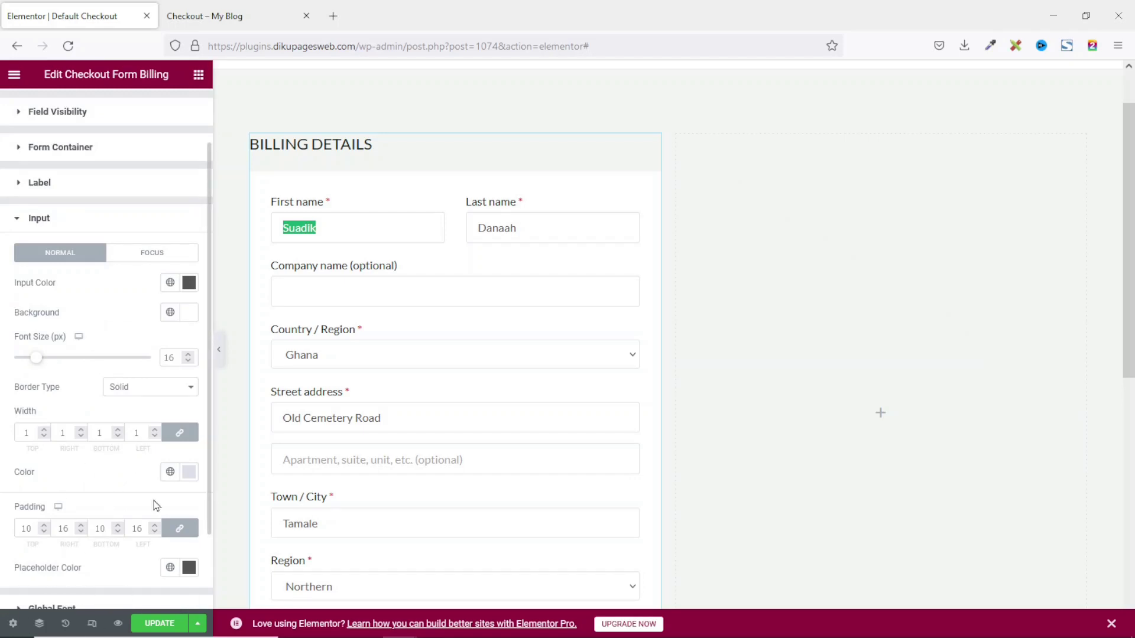
click(189, 282)
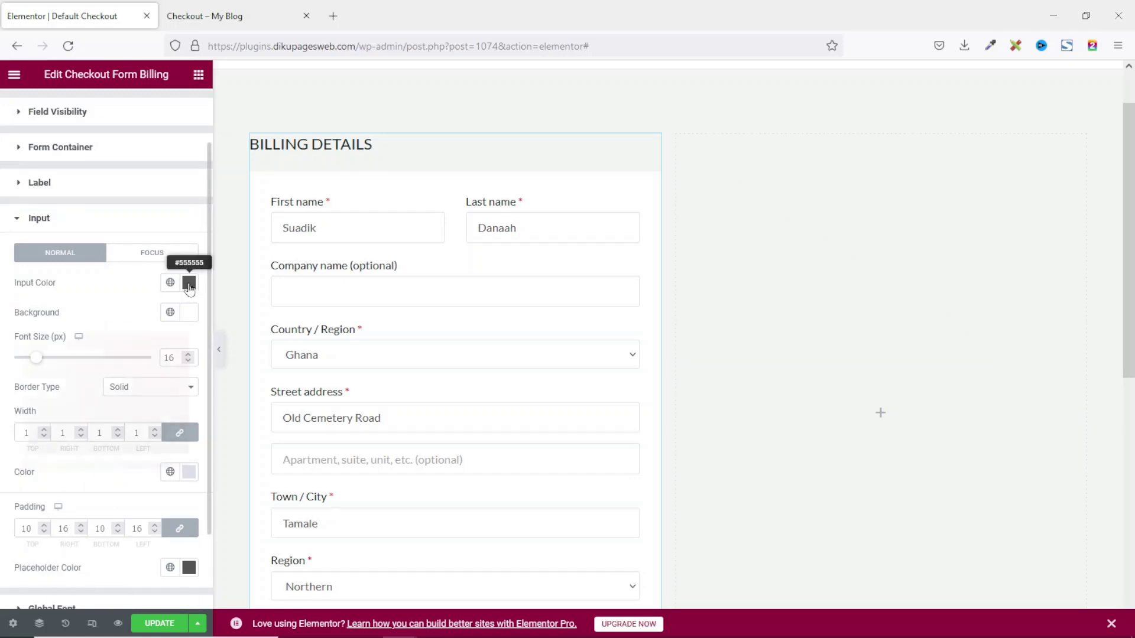
drag(76, 466, 134, 466)
click(160, 357)
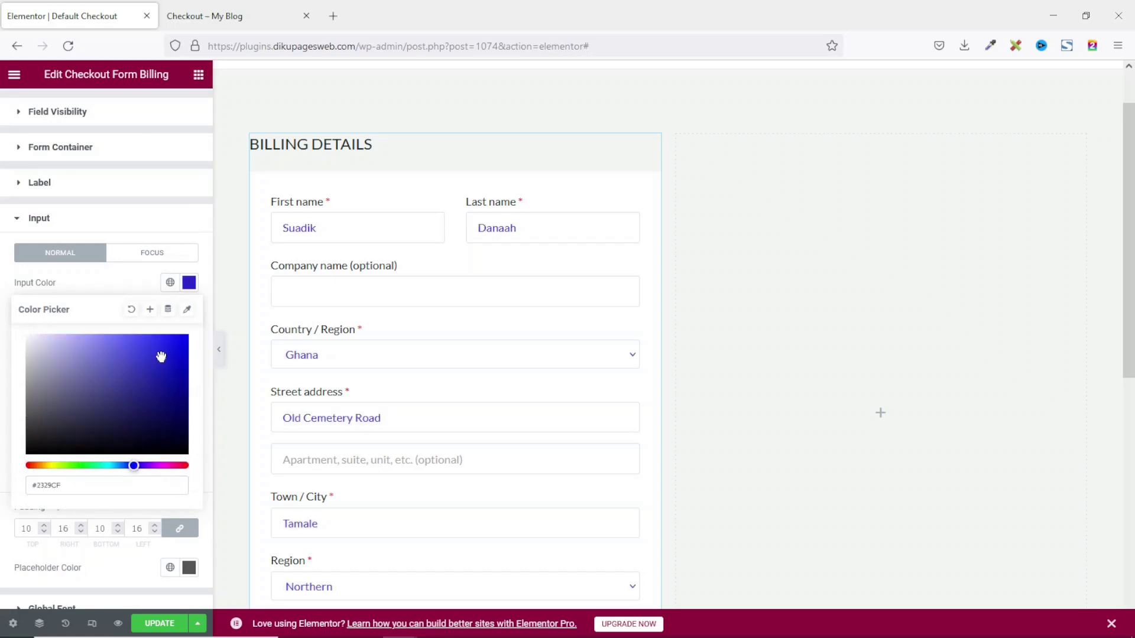
- Set the input text colour to the global Theme Color 4 and open the widget's Global Font settings
click(170, 283)
scroll(130, 355, down, 3)
scroll(130, 357, up, 1)
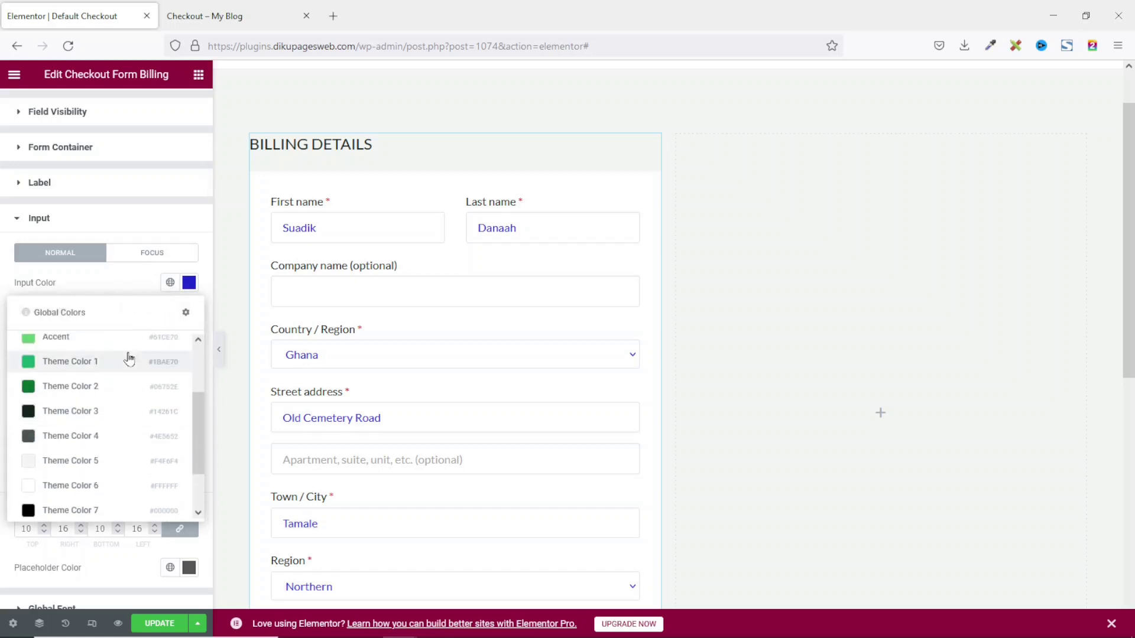
click(81, 437)
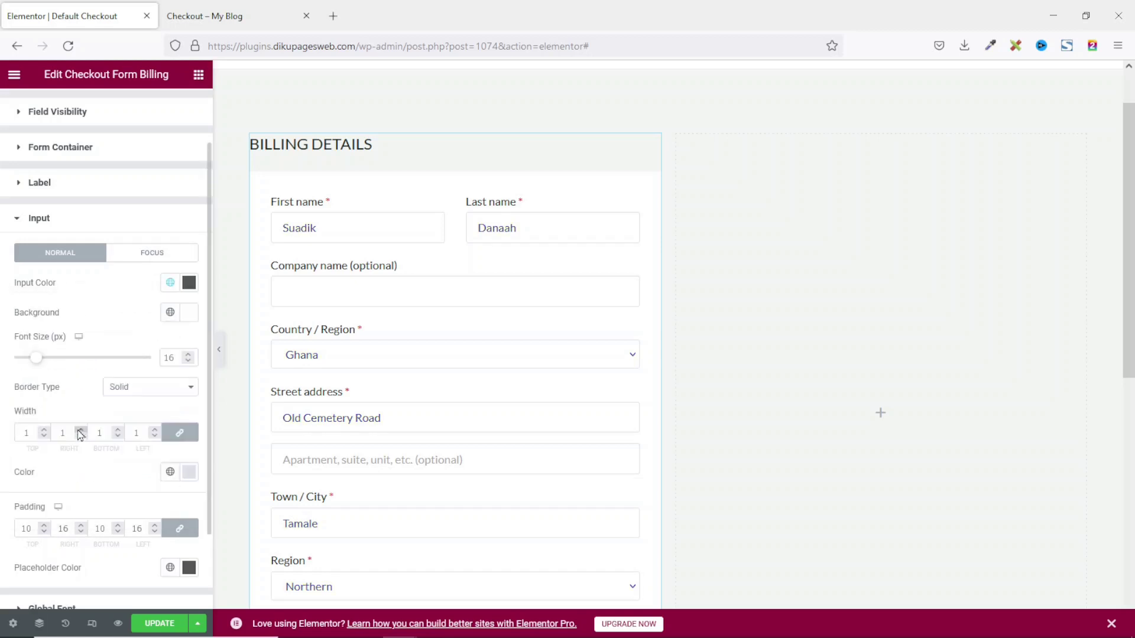
scroll(54, 313, down, 2)
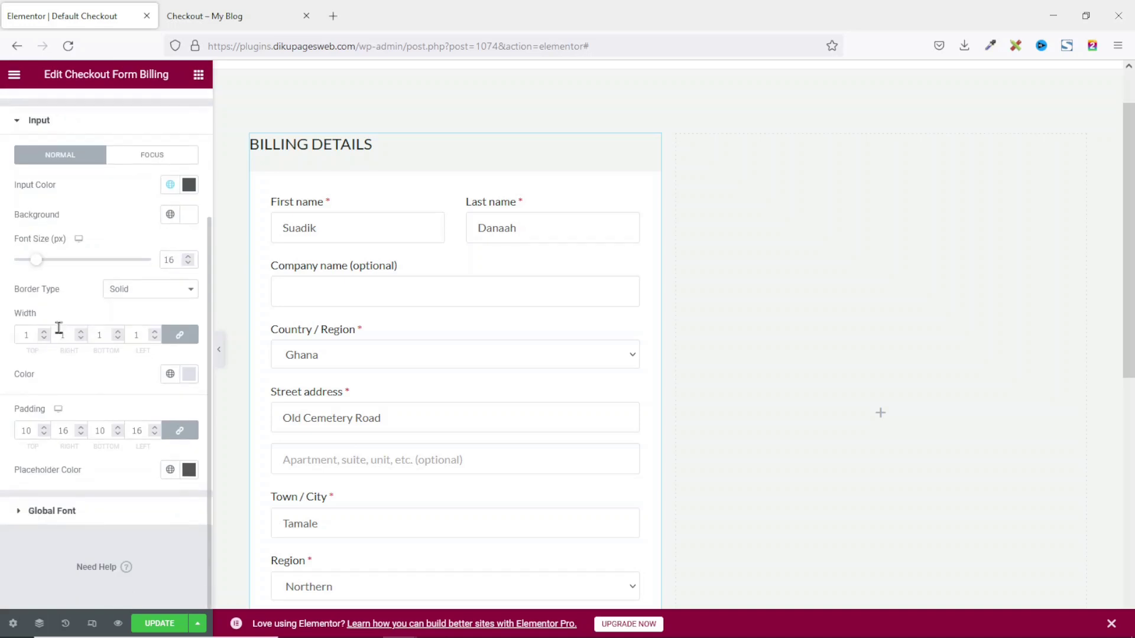
click(52, 512)
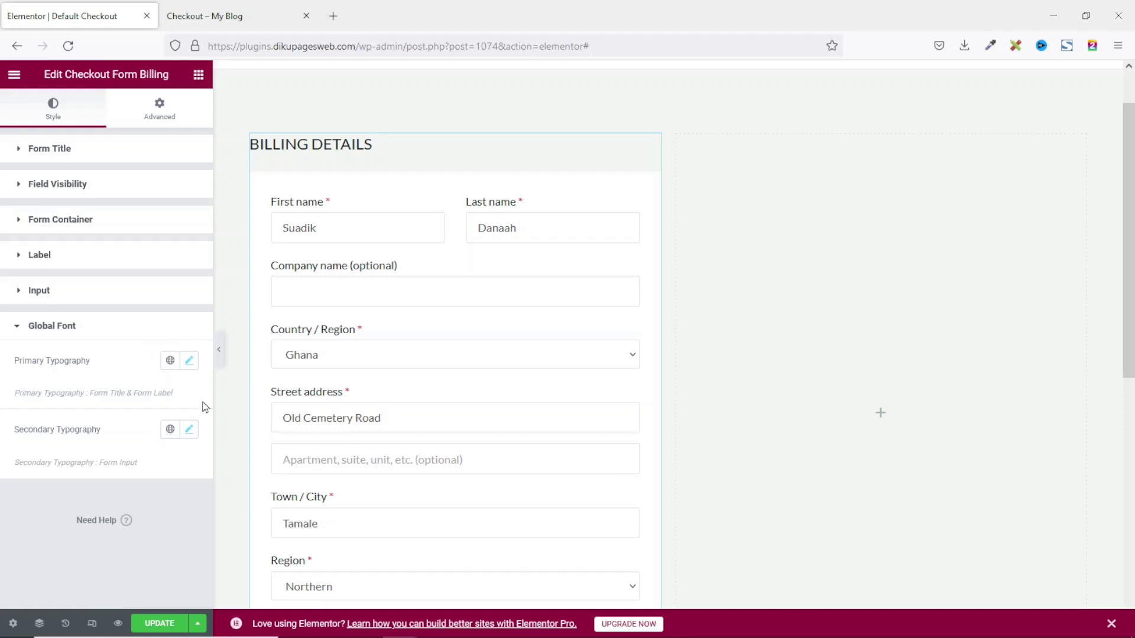
- Place the Checkout Form Additional widget below the billing form in the first column
click(199, 74)
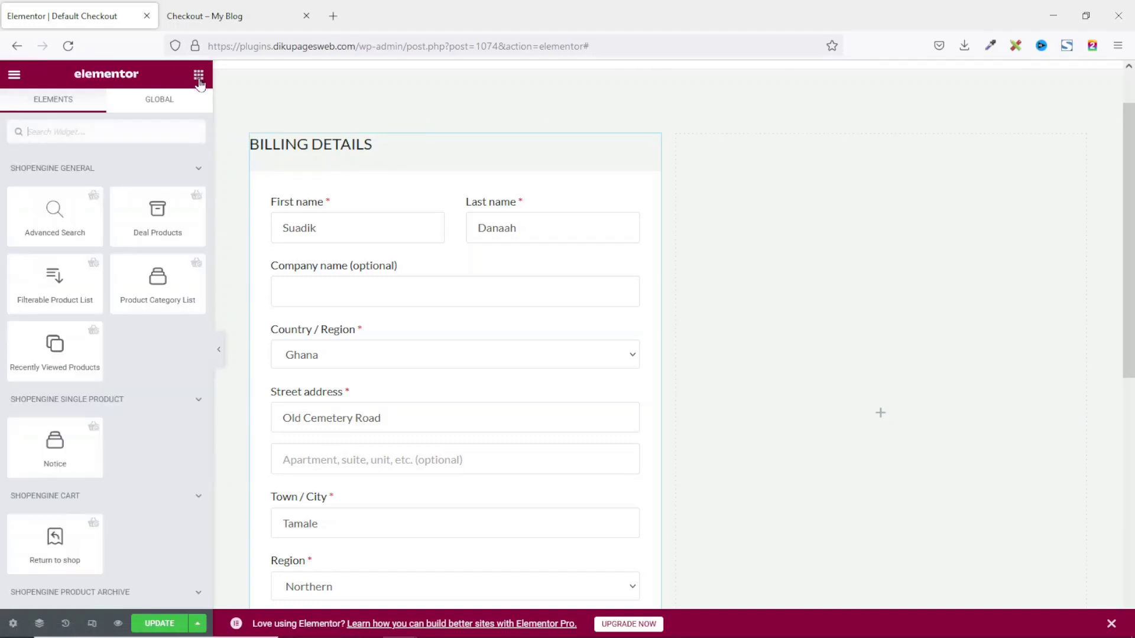
scroll(149, 195, down, 7)
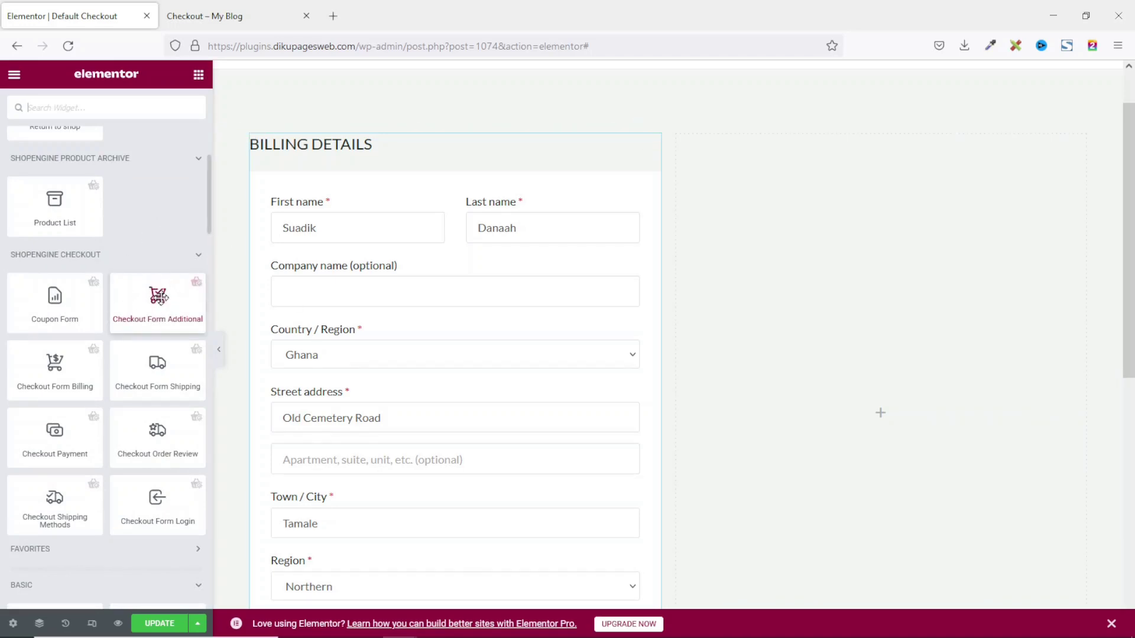
scroll(384, 296, down, 5)
drag(157, 295, 344, 395)
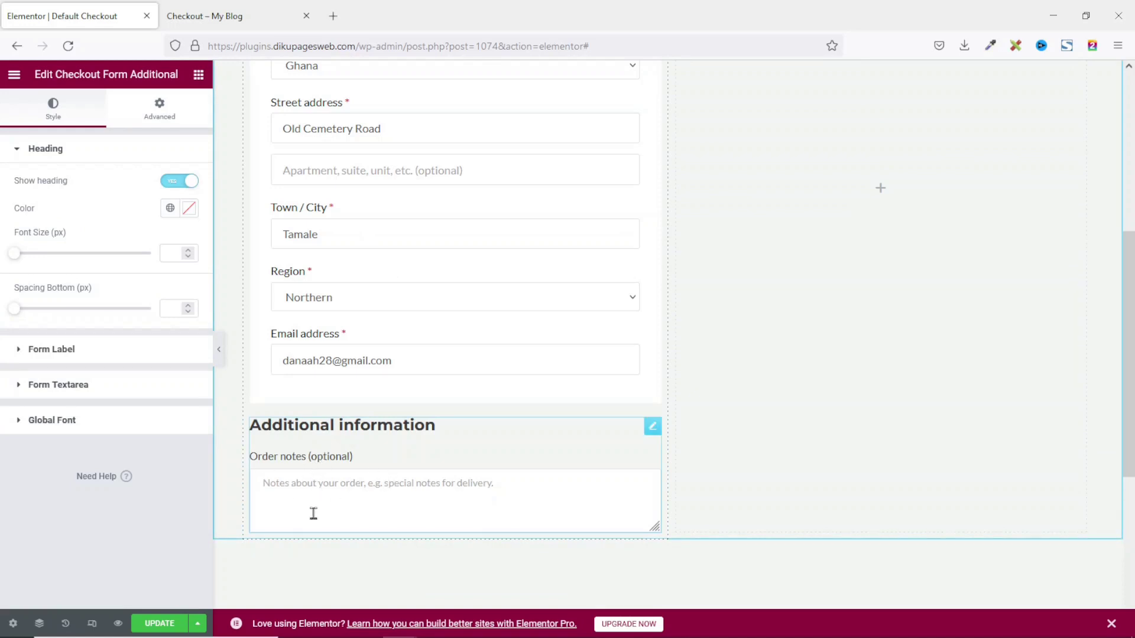
- Try hiding the Additional information heading, show it again, and open the widget's form label settings
click(176, 182)
click(176, 182)
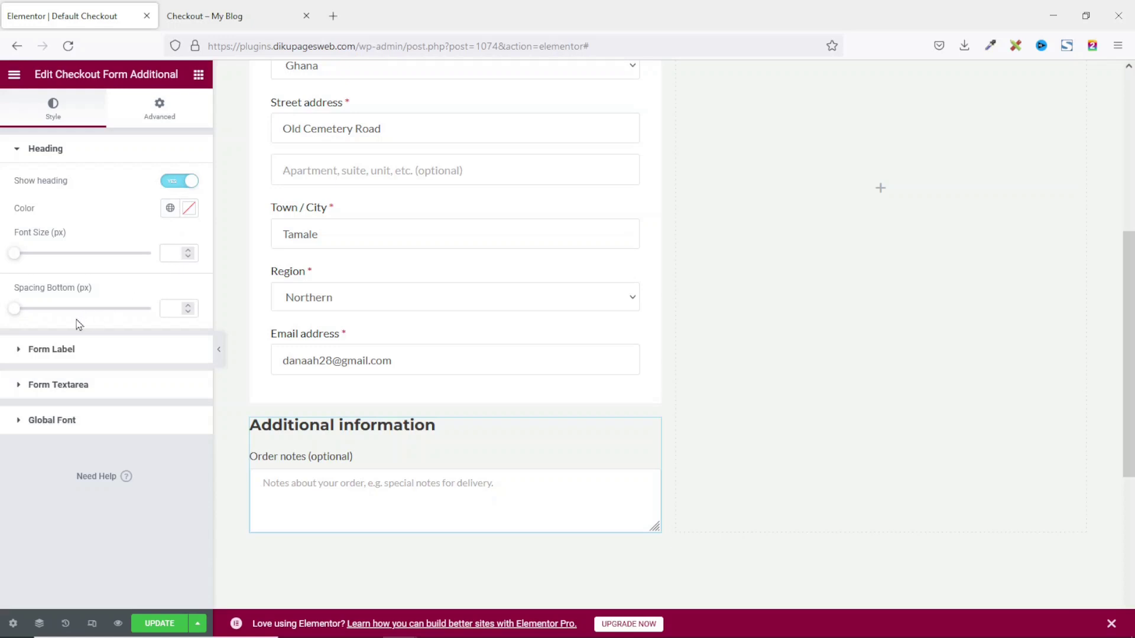
click(60, 355)
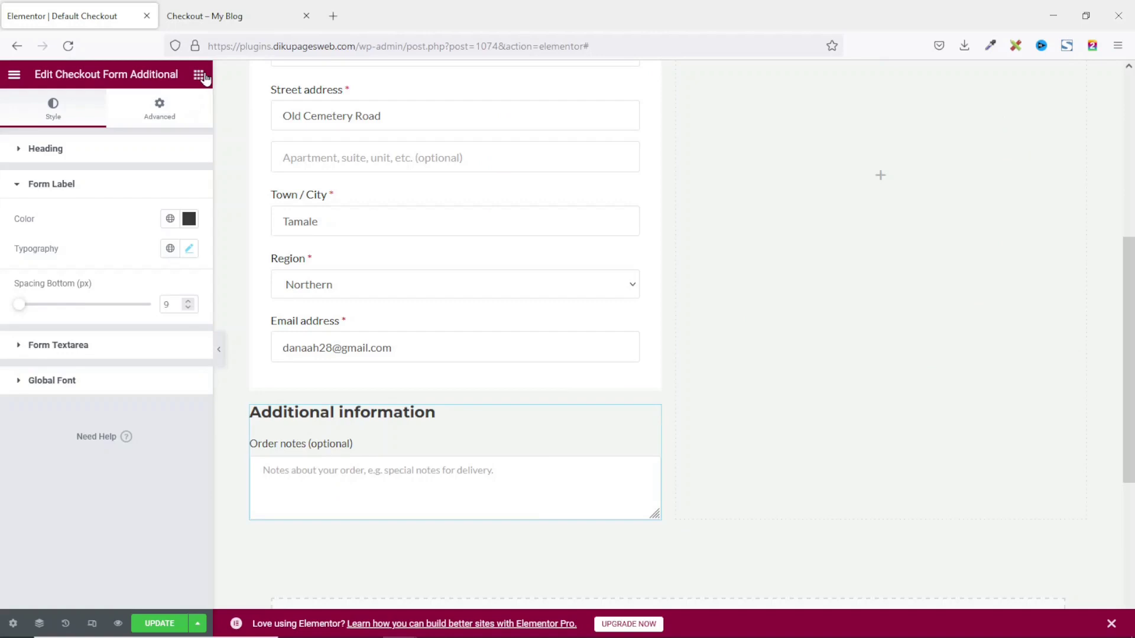
- Place the Checkout Order Review widget in the empty second column and set its table header text colour to the global Theme Color 3
click(204, 79)
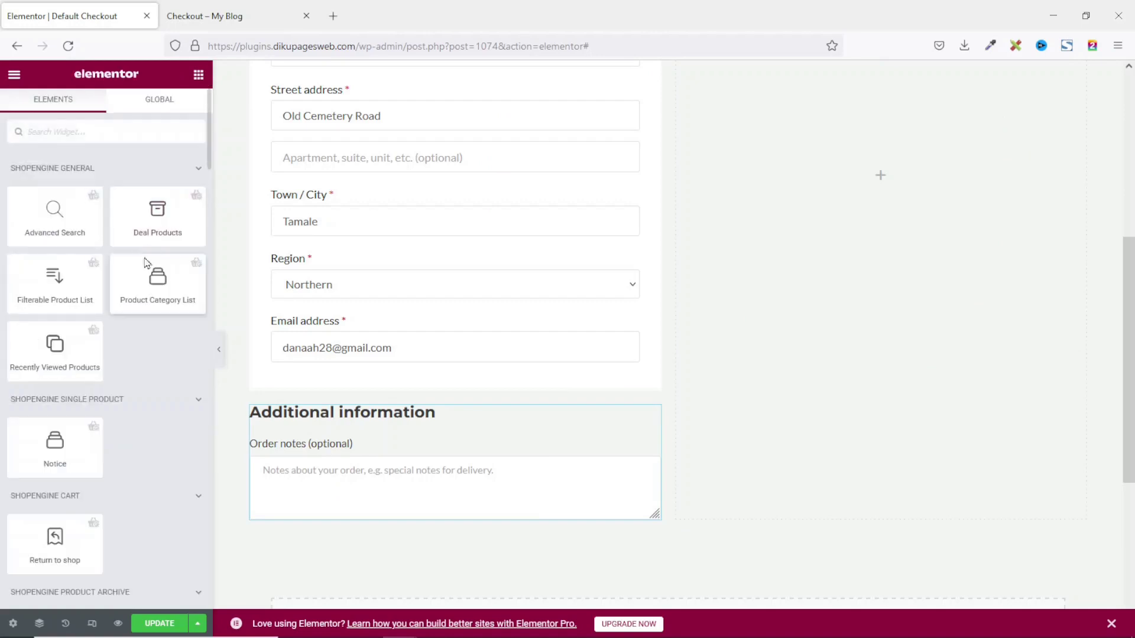
scroll(145, 260, down, 7)
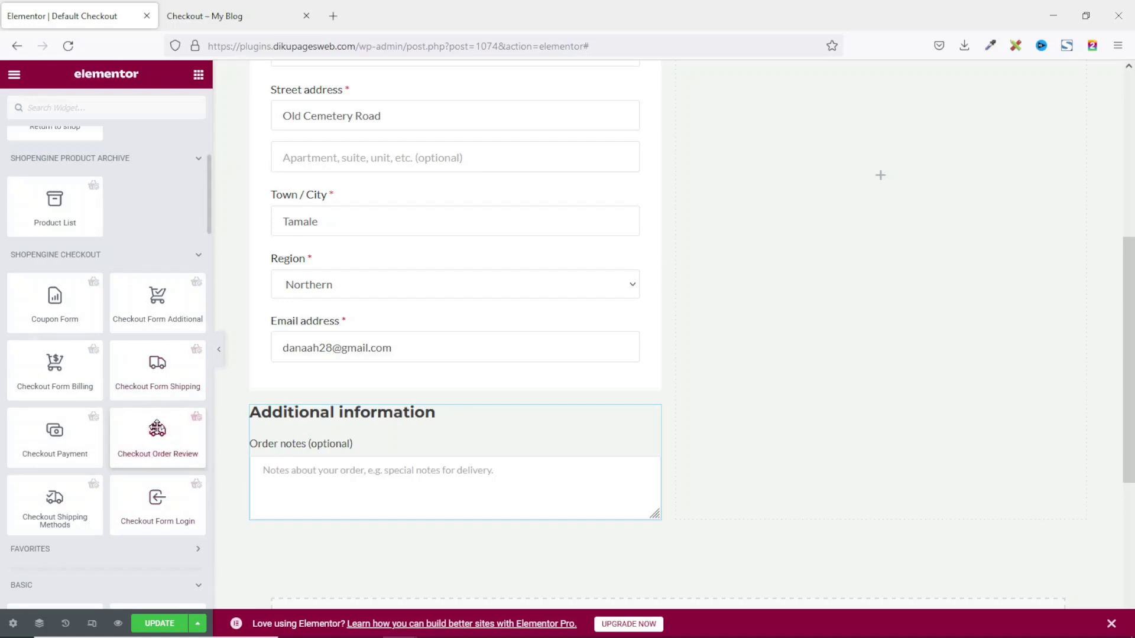
drag(157, 430, 836, 178)
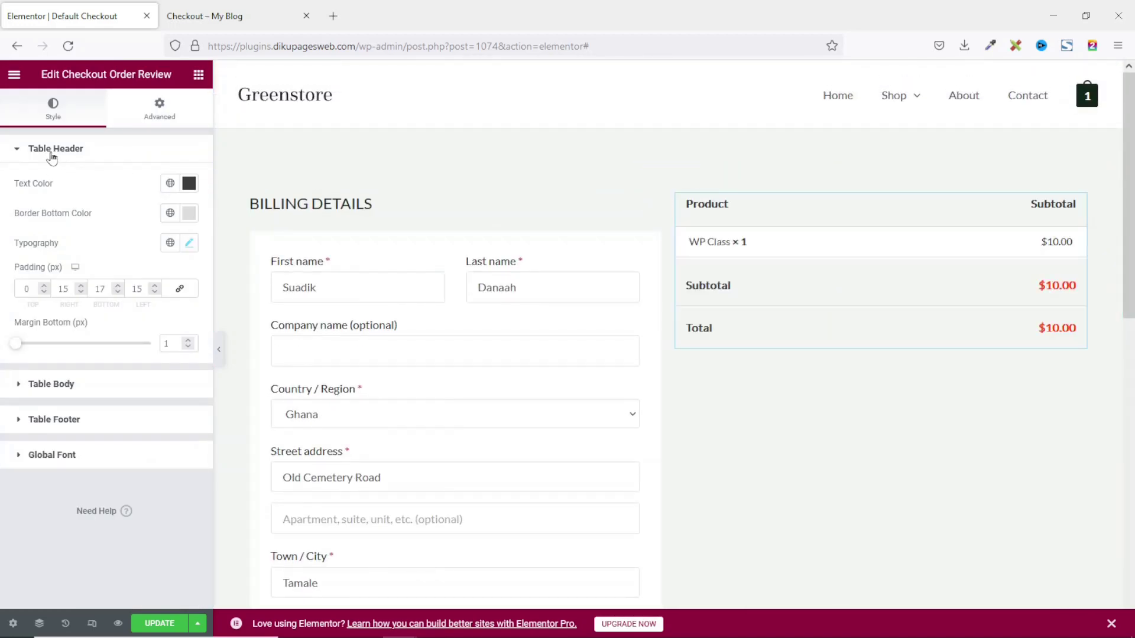
click(170, 184)
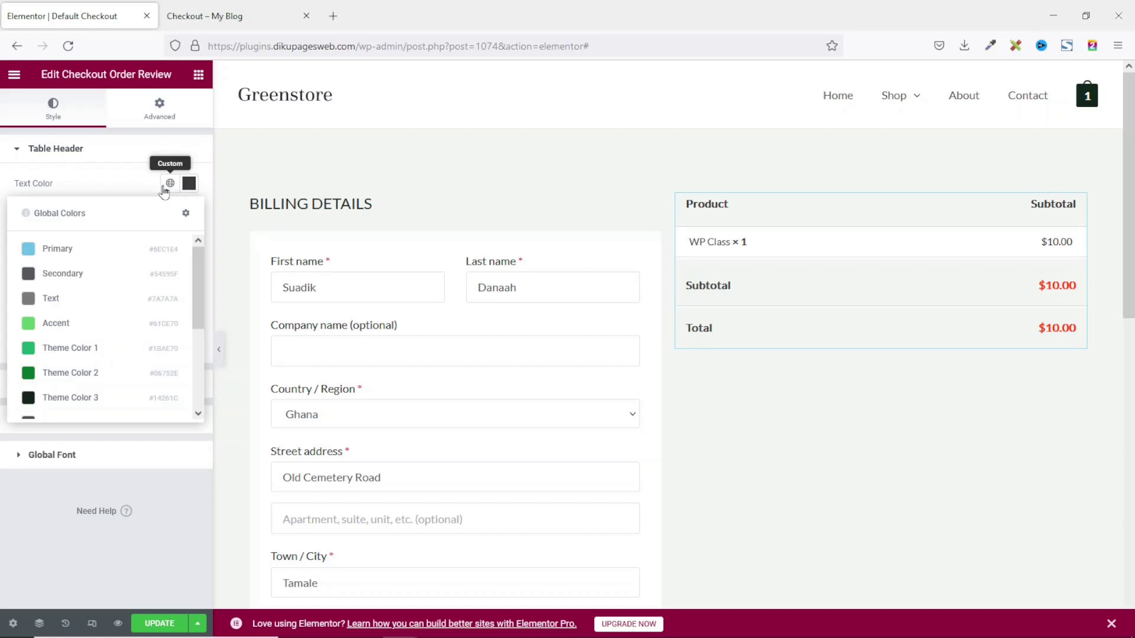
click(79, 399)
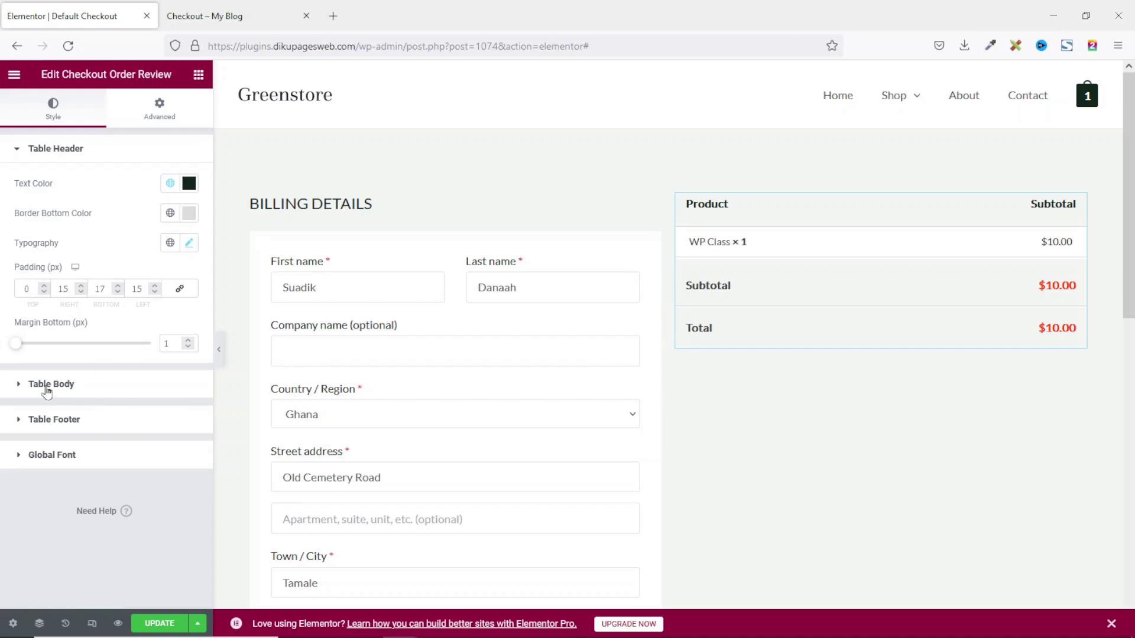
- Try a dark red row background for the order review's table body and restore it to white (#FFFFFF)
click(46, 389)
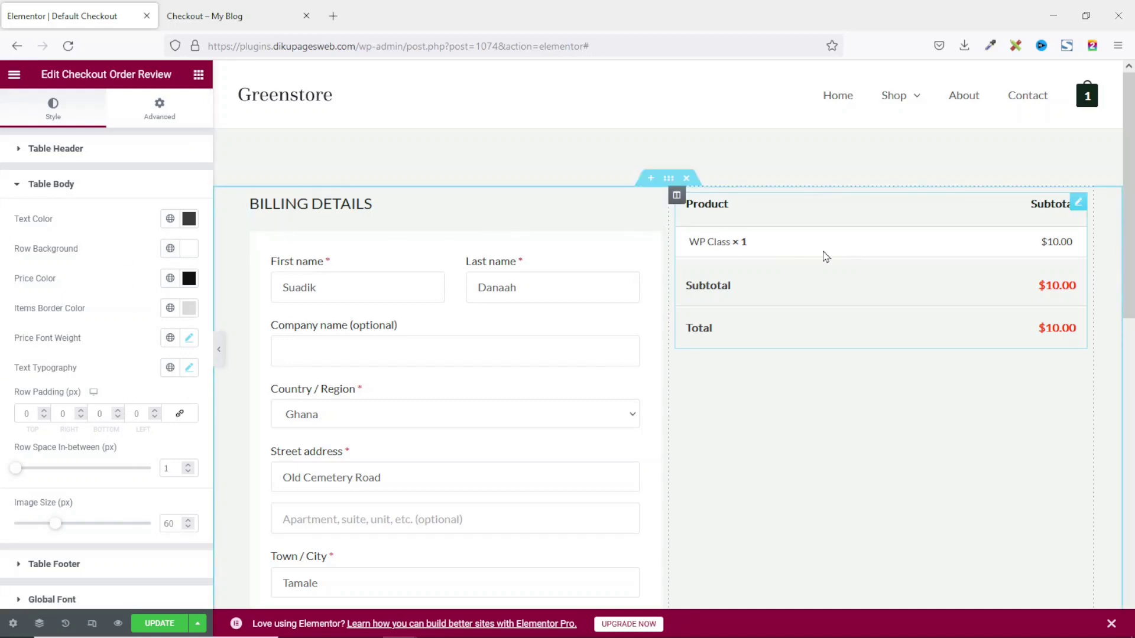
click(187, 249)
click(112, 391)
click(155, 336)
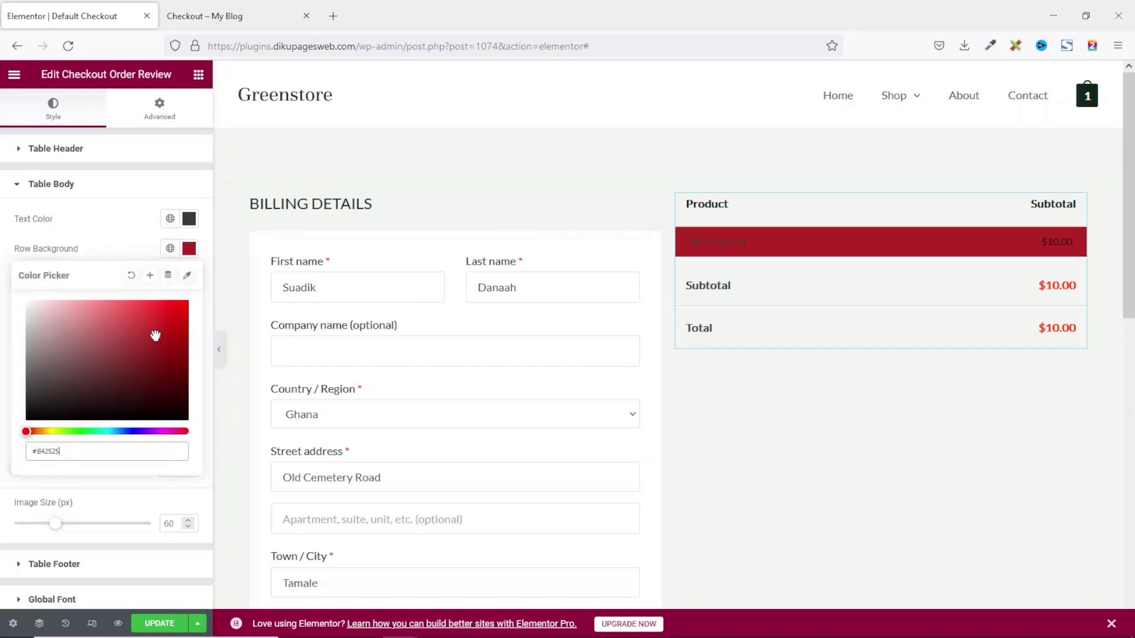
drag(125, 347, 5, 296)
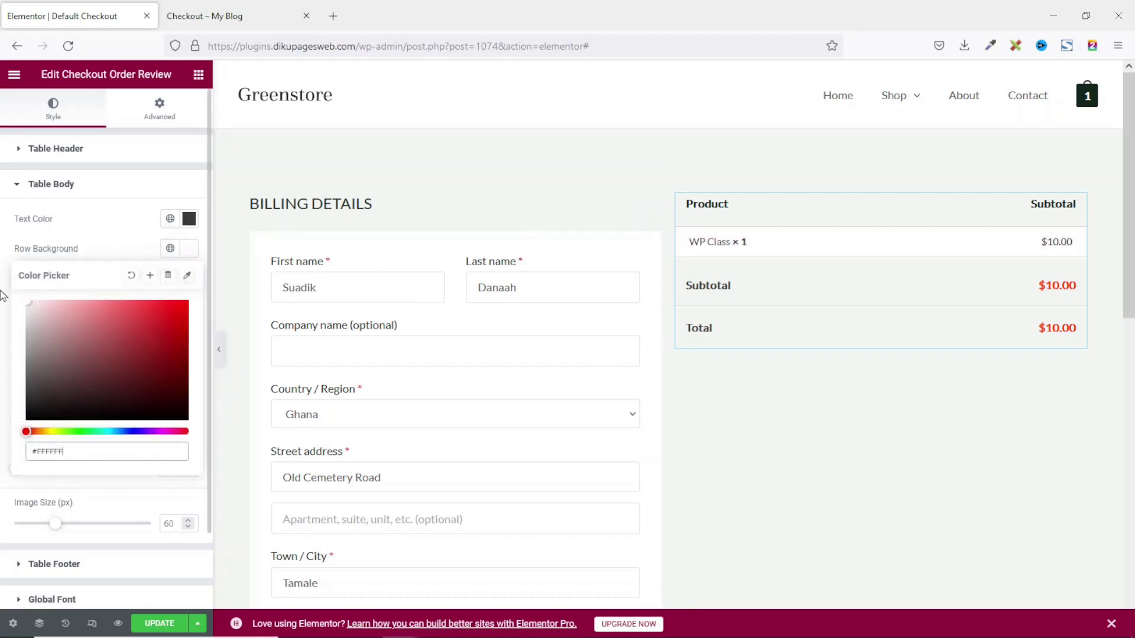
click(136, 232)
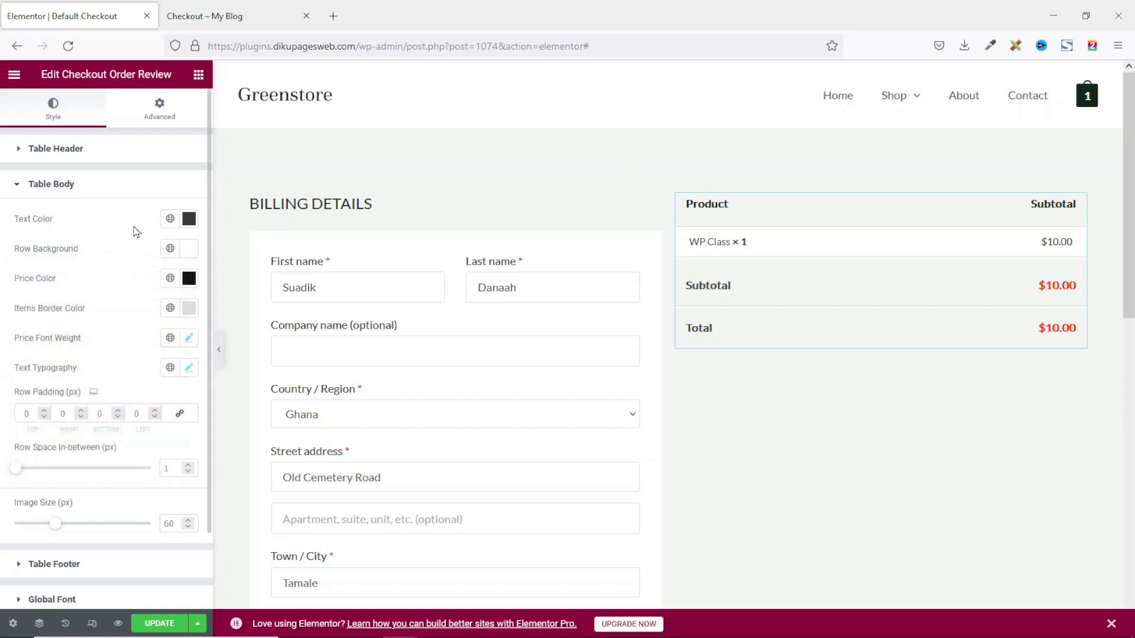
- Set both the text colour and the price colour of the order review's table footer to the global Theme Color 3
click(53, 565)
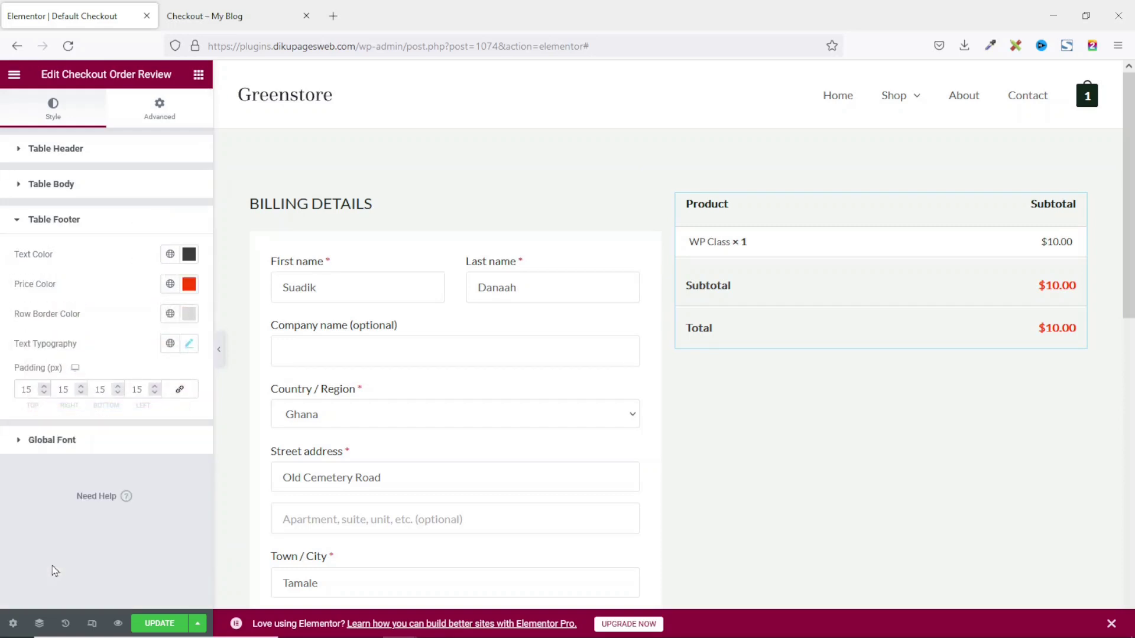
click(170, 254)
click(81, 468)
click(170, 284)
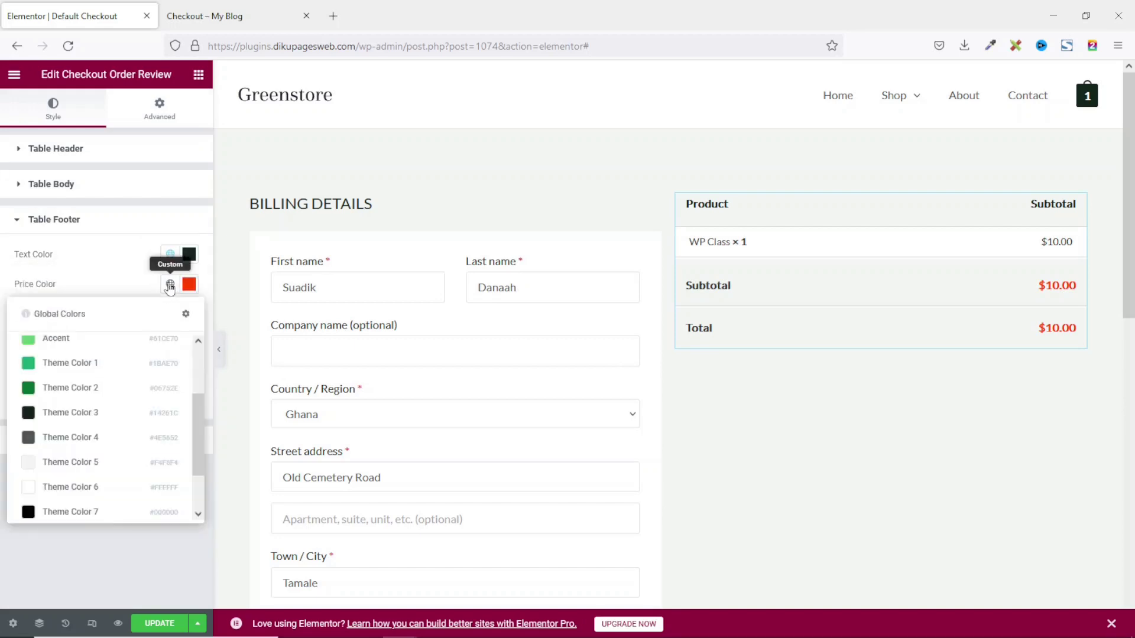
click(88, 413)
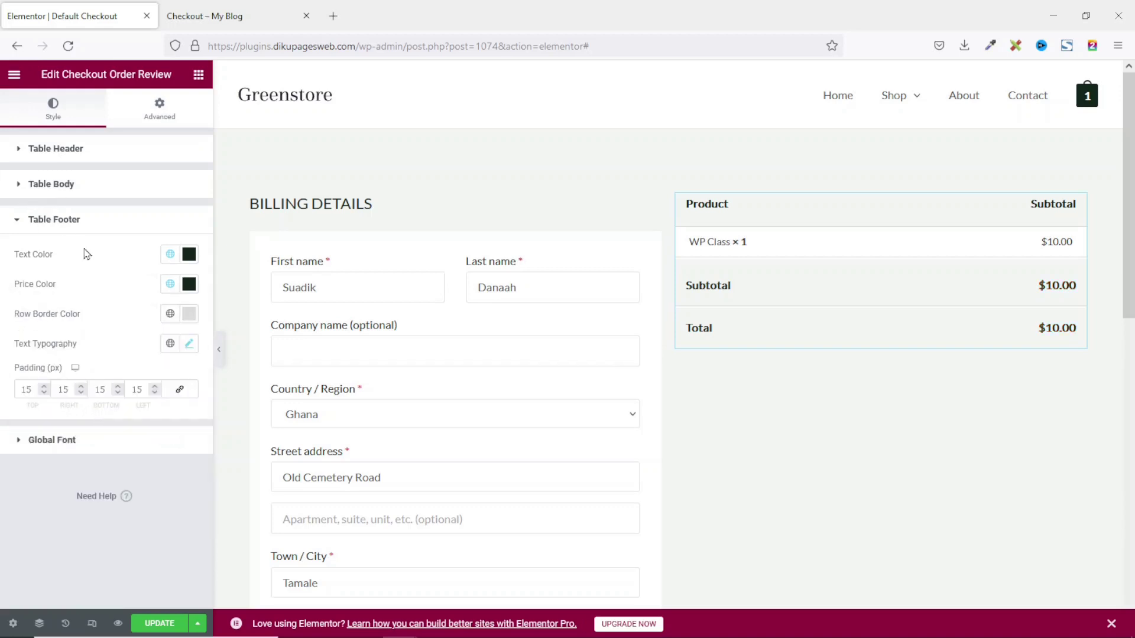
click(55, 149)
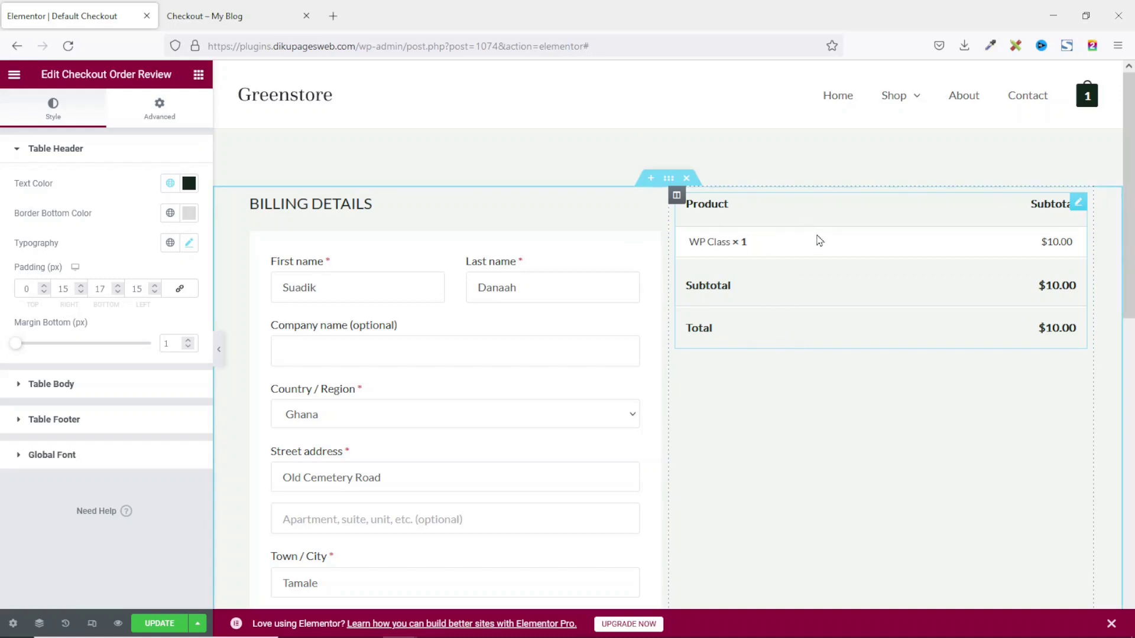
- Add a Heading widget above the order review table with the title "Your Order"
click(199, 77)
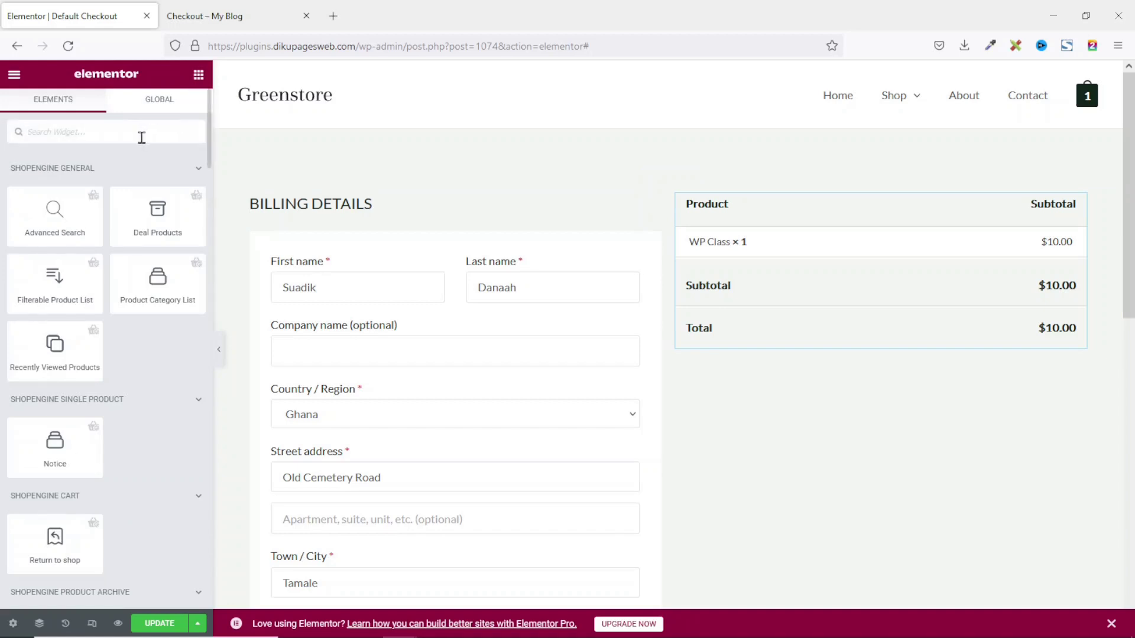
text(title)
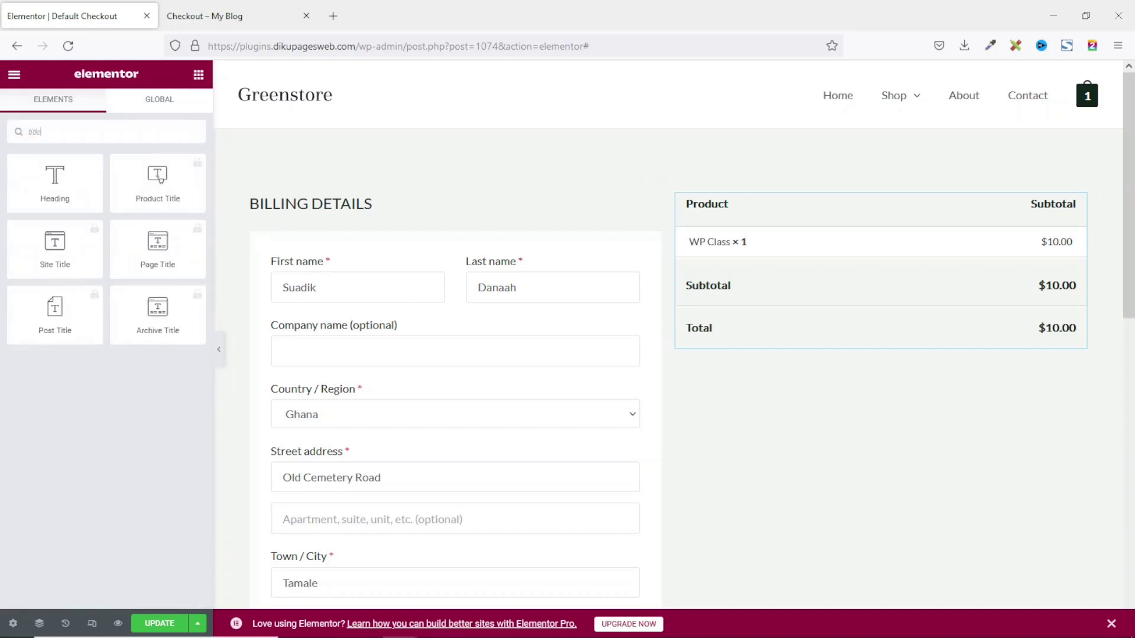
drag(53, 177, 767, 201)
click(142, 195)
key(ctrl+a)
text(Your Order)
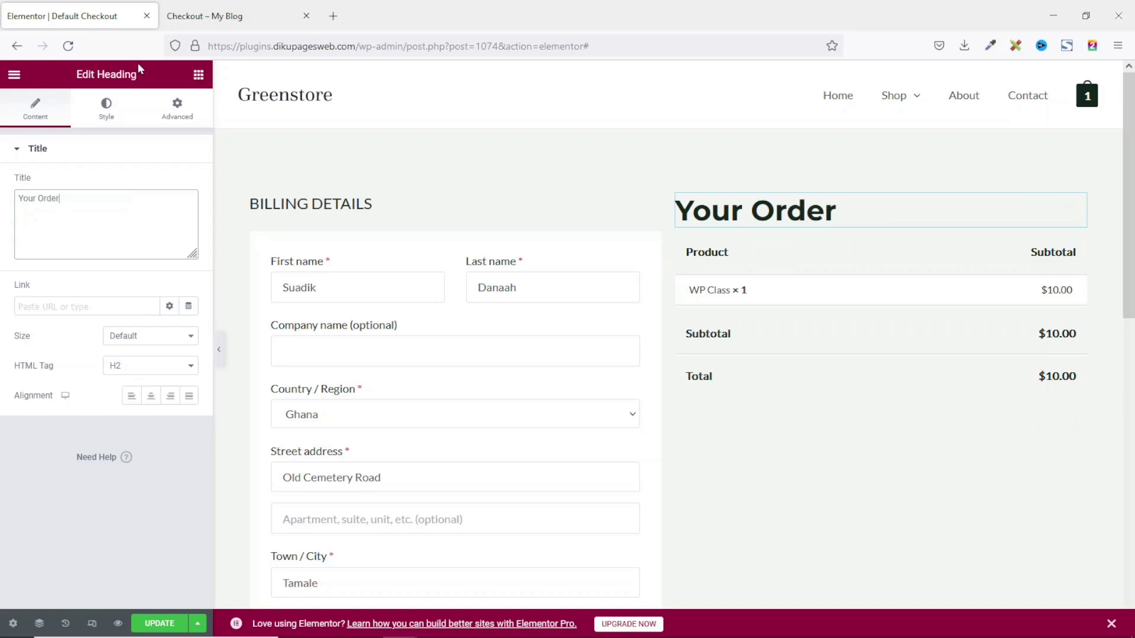
- Set the "Your Order" heading's HTML tag to H4 and its text colour to the global Theme Color 3
click(109, 109)
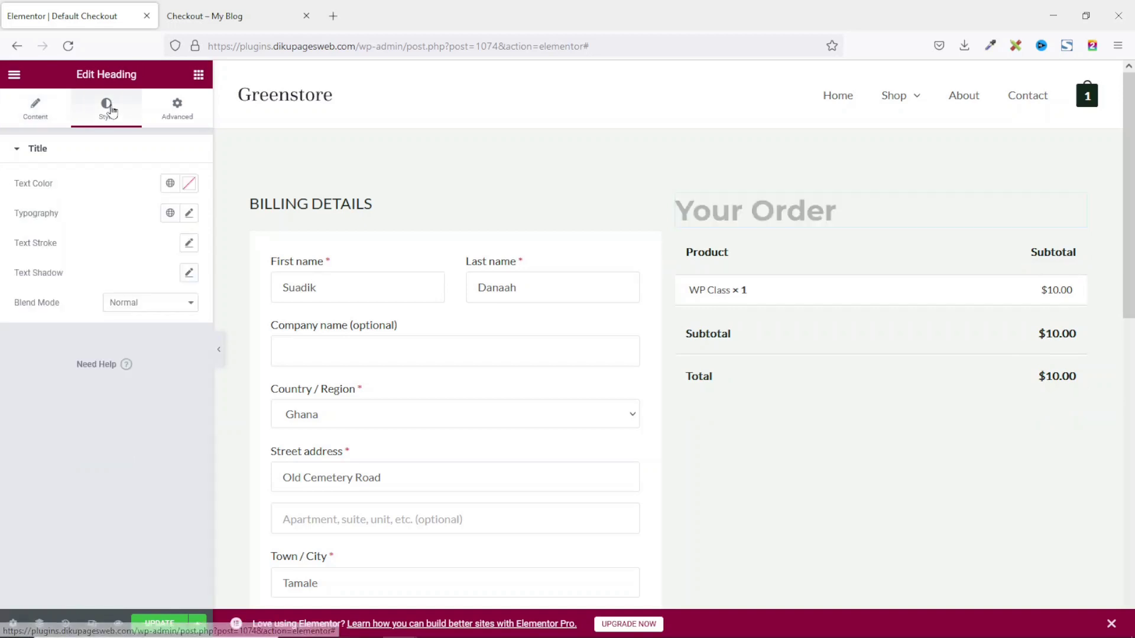
click(36, 109)
click(163, 367)
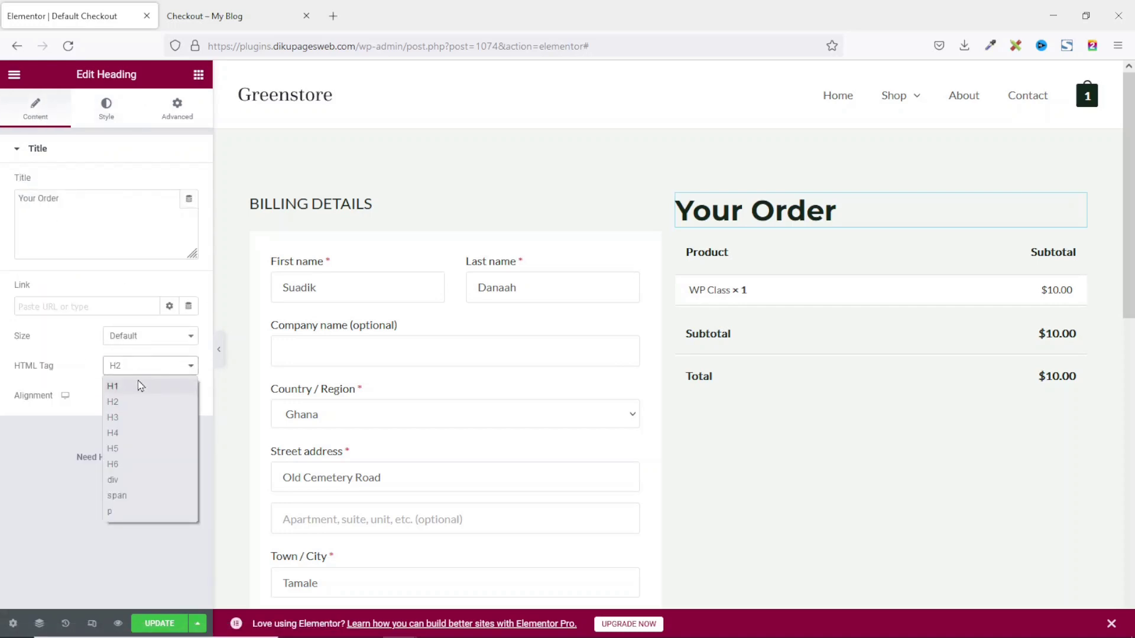
click(137, 436)
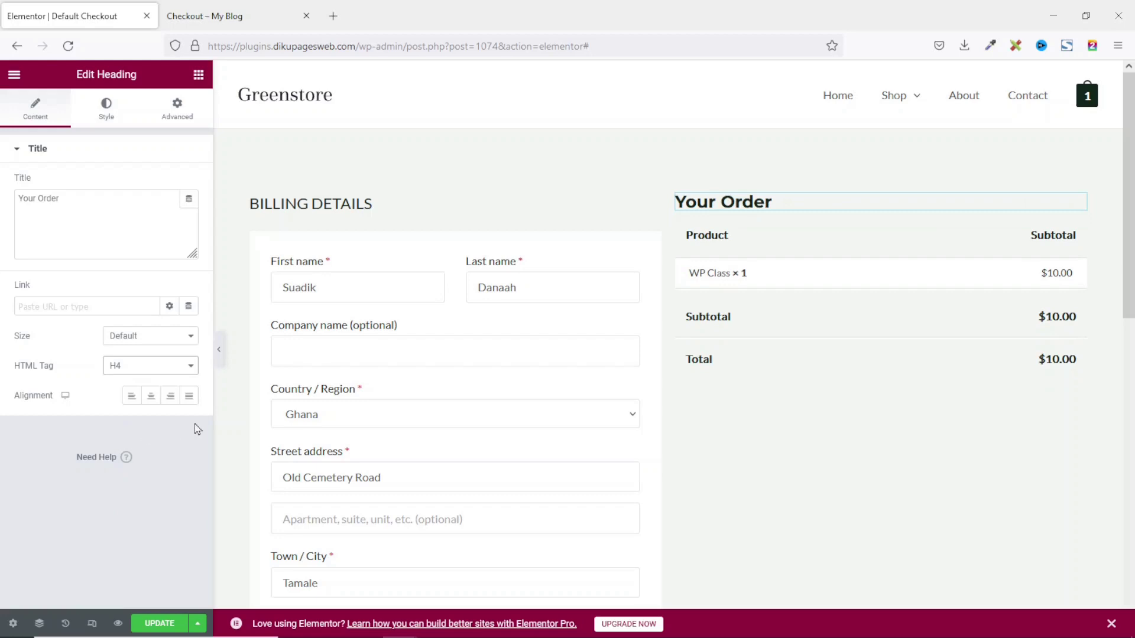
click(107, 108)
click(168, 184)
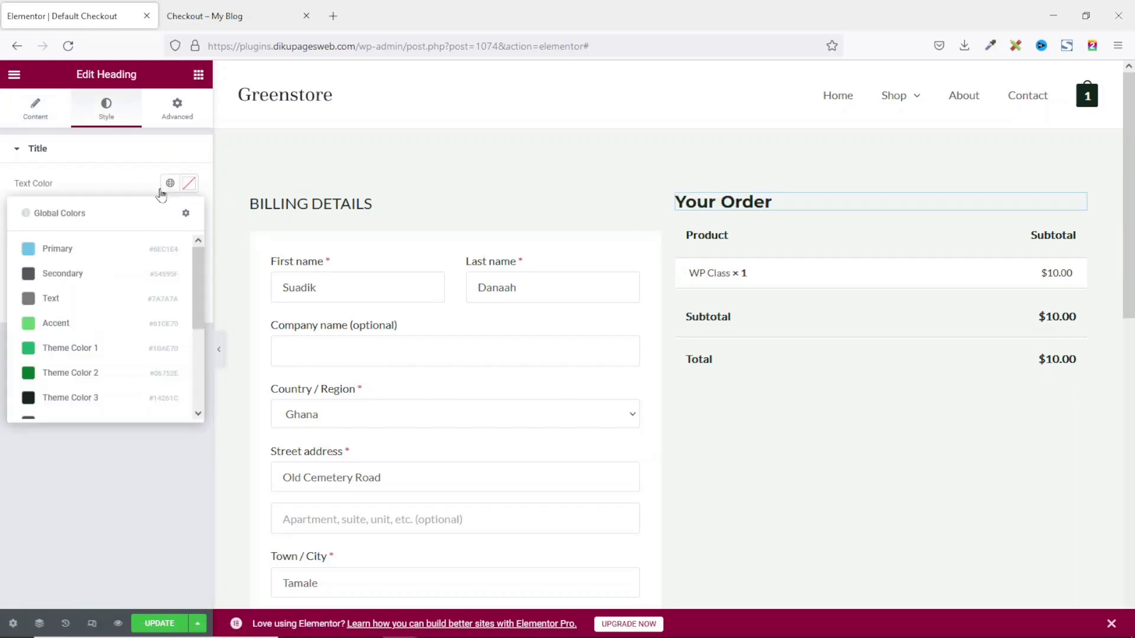
click(95, 398)
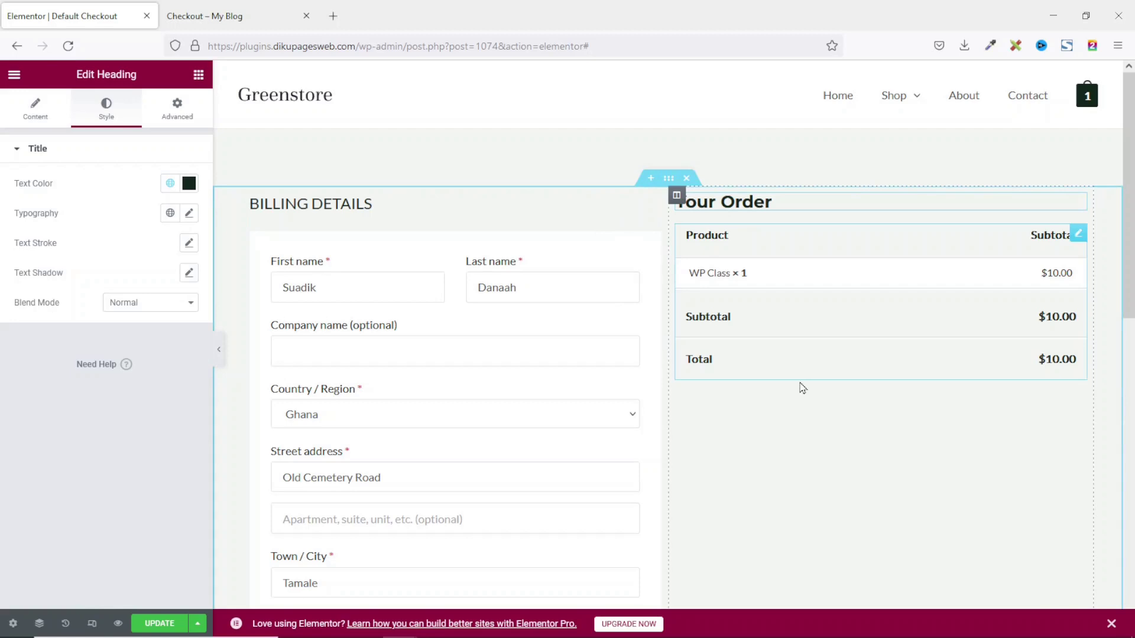
- Place the Checkout Payment widget below the order review table in the second column
click(198, 74)
scroll(127, 292, down, 2)
scroll(127, 292, down, 6)
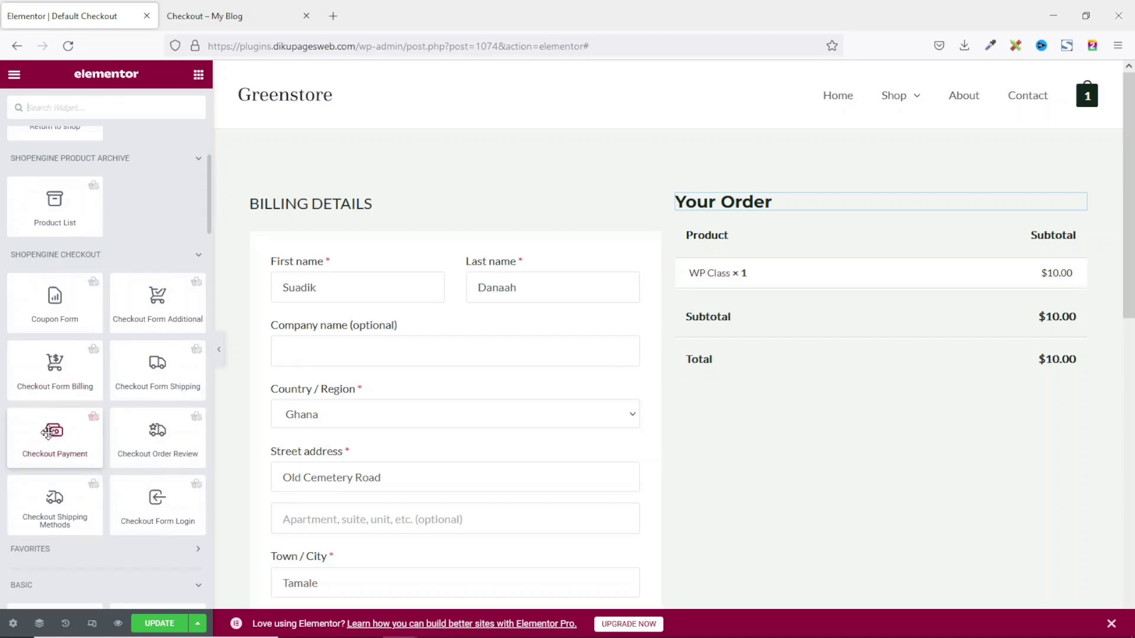
drag(47, 433, 803, 358)
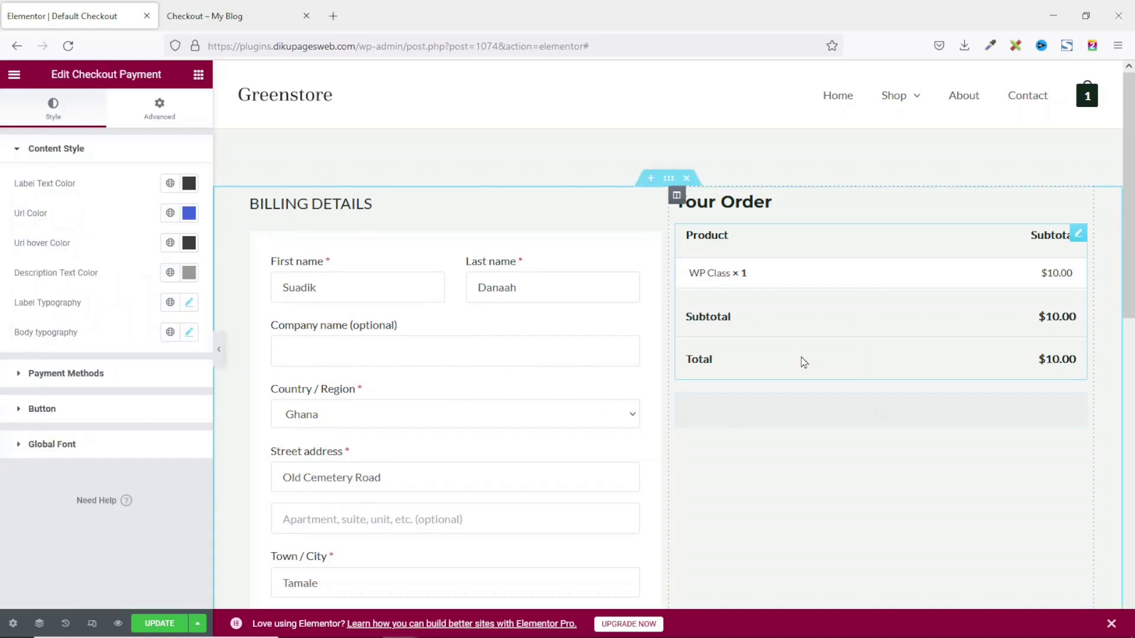
- Set the payment widget's label text colour to global Theme Color 3 and its URL colour to Theme Color 2
click(170, 183)
click(108, 399)
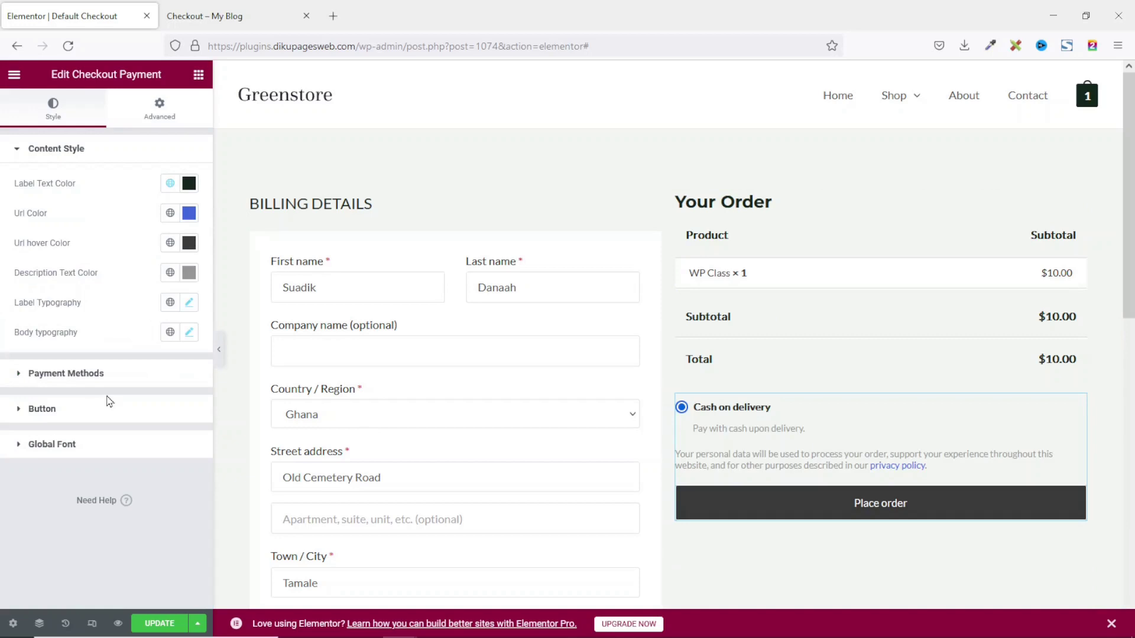
click(170, 212)
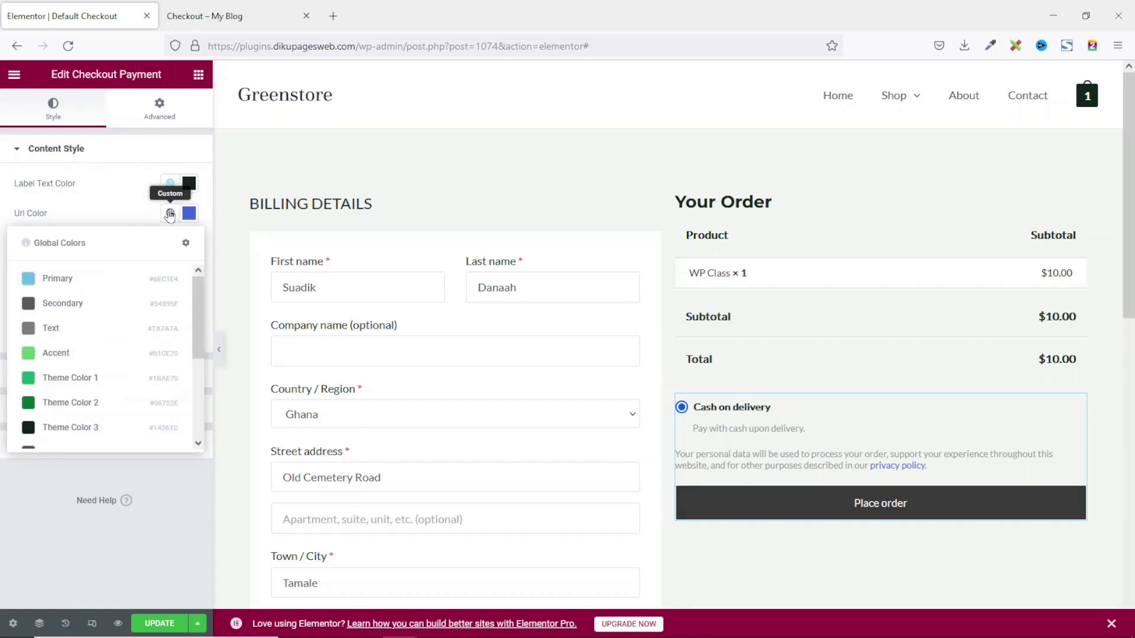
click(95, 403)
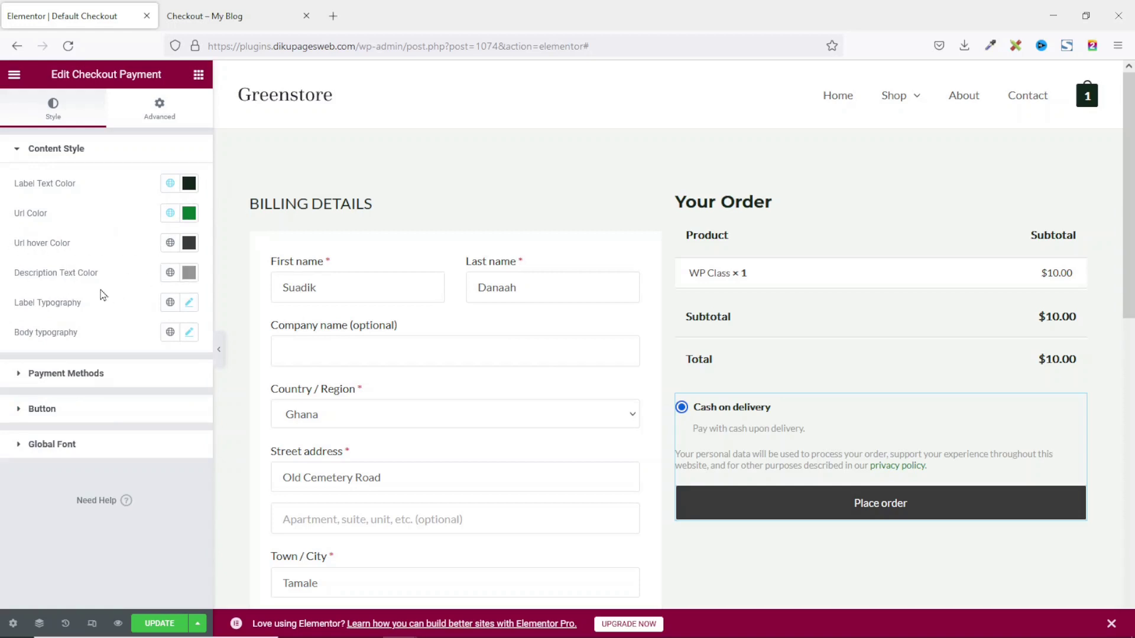
- Look through the payment methods' checkbox, list and description spacing settings
click(76, 376)
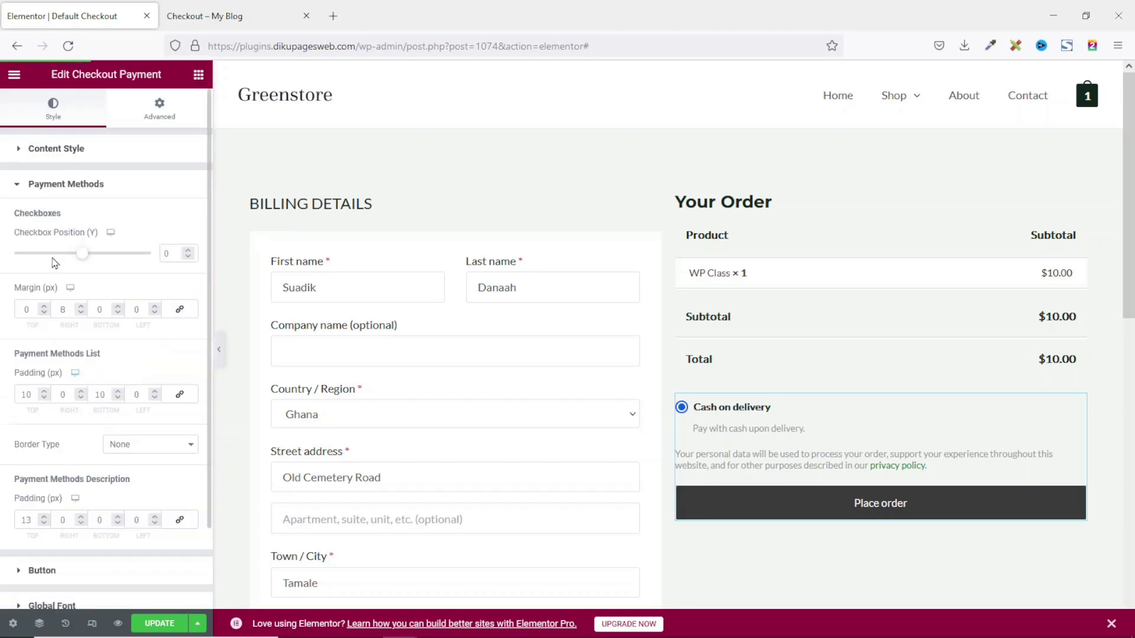
scroll(75, 338, down, 2)
scroll(87, 249, up, 2)
scroll(87, 249, down, 2)
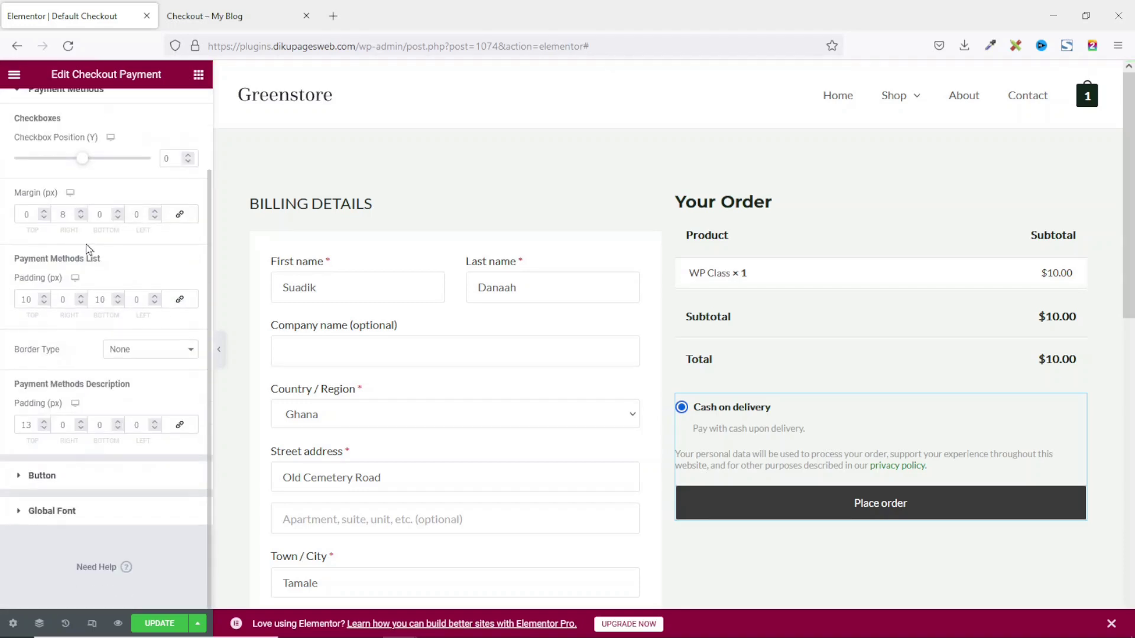
- Try the Place order button without full width, restore full width, and set the button's border type to None
click(48, 476)
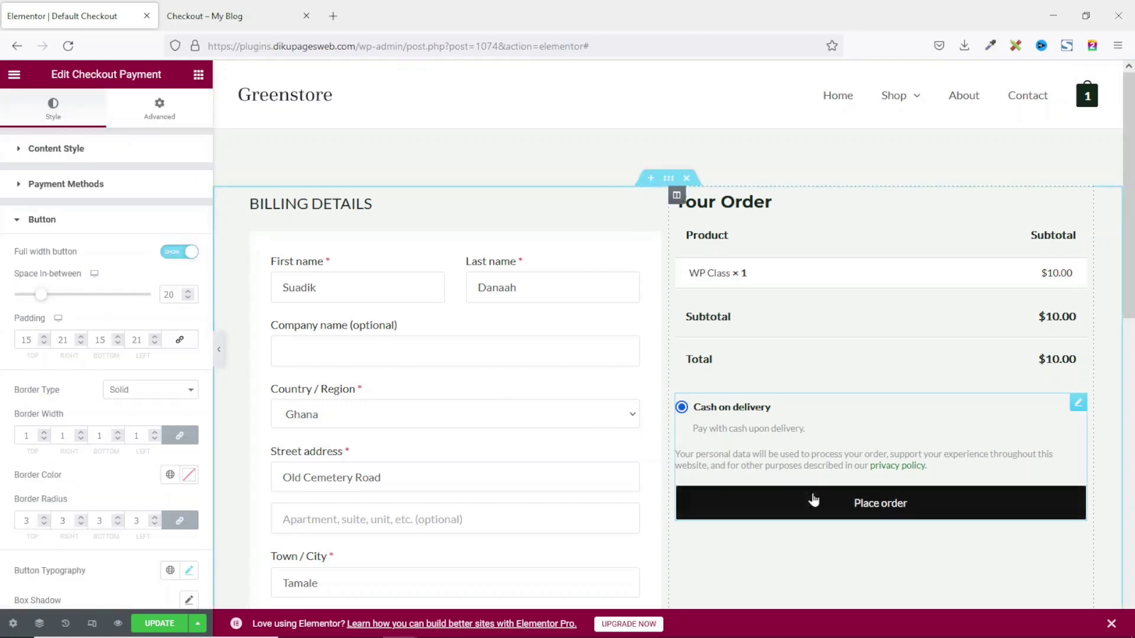
click(172, 254)
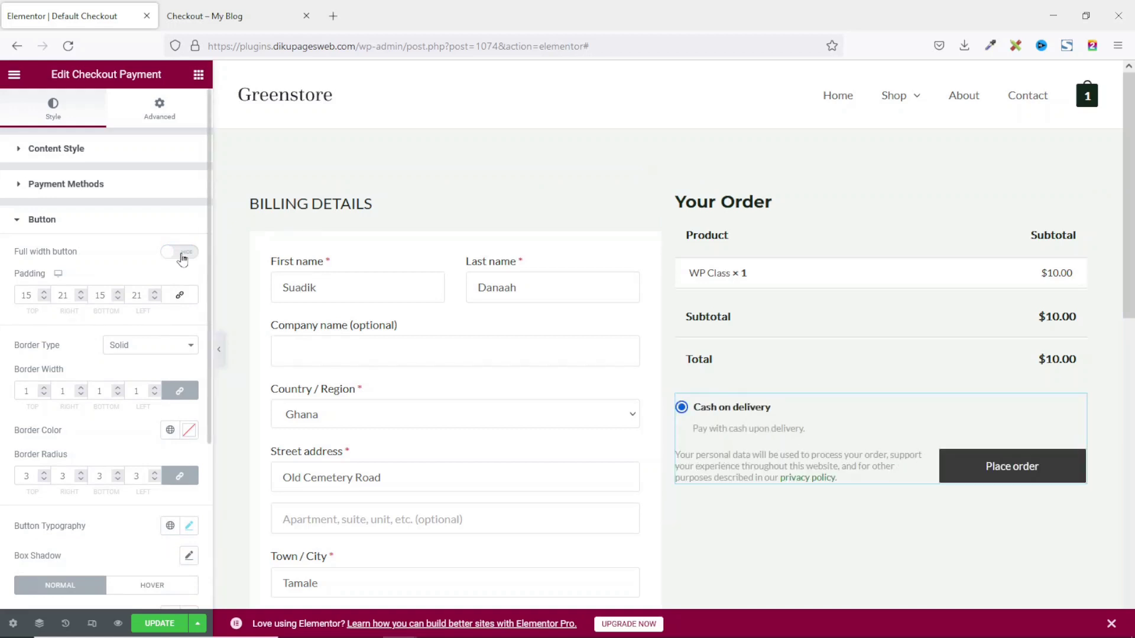
click(180, 254)
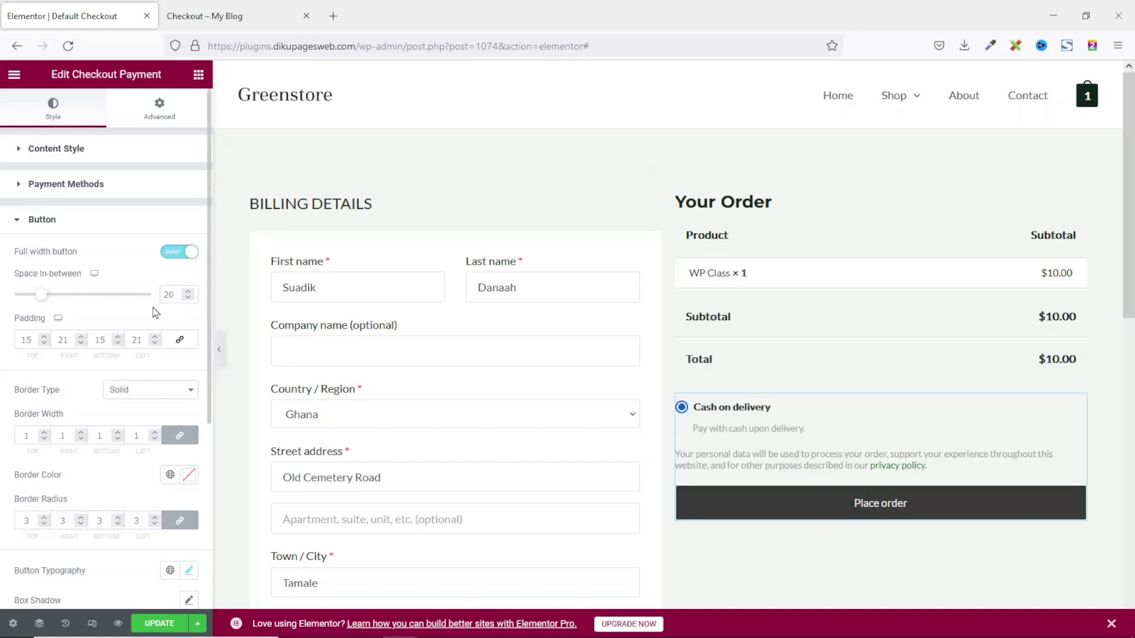
click(136, 391)
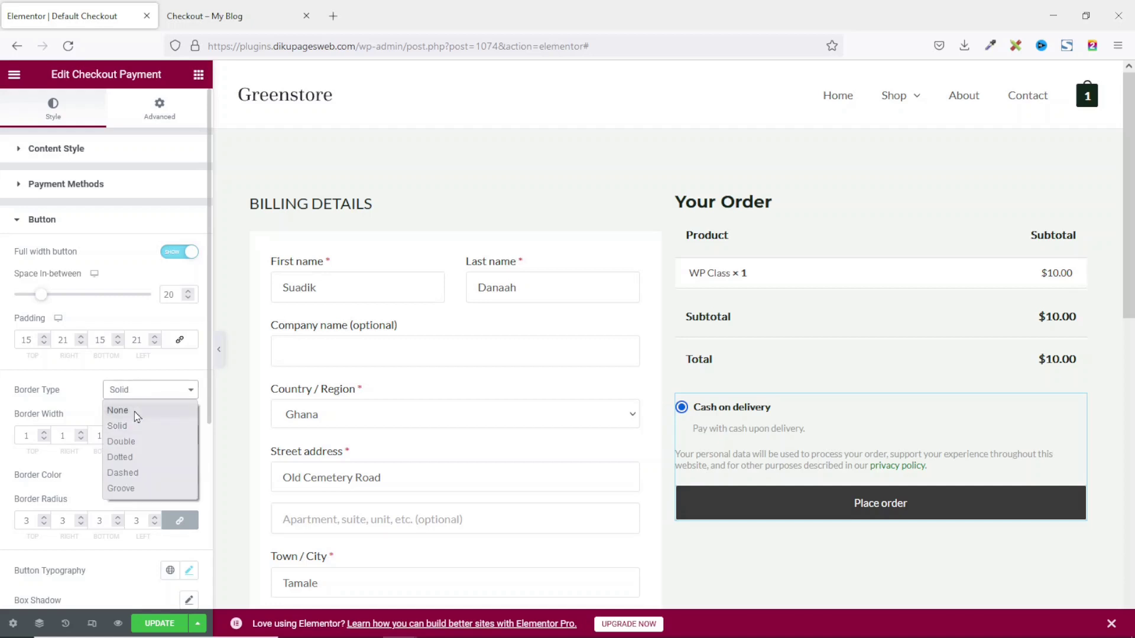
click(118, 411)
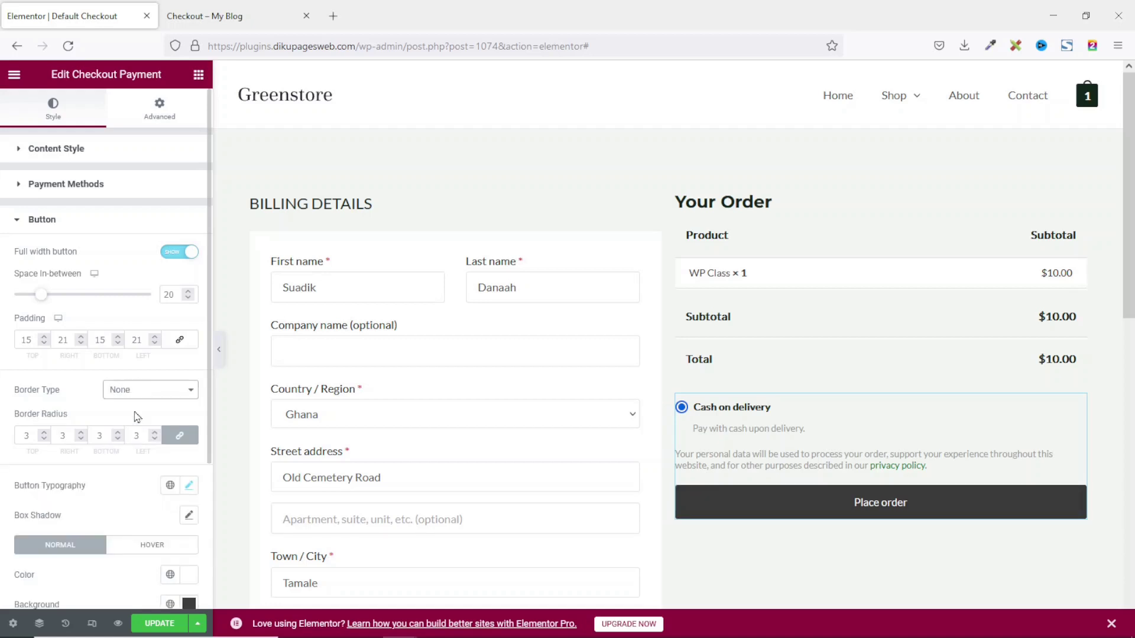
- Set the Place order button's background to global Theme Color 2 and show its hover-state colours
scroll(137, 417, down, 3)
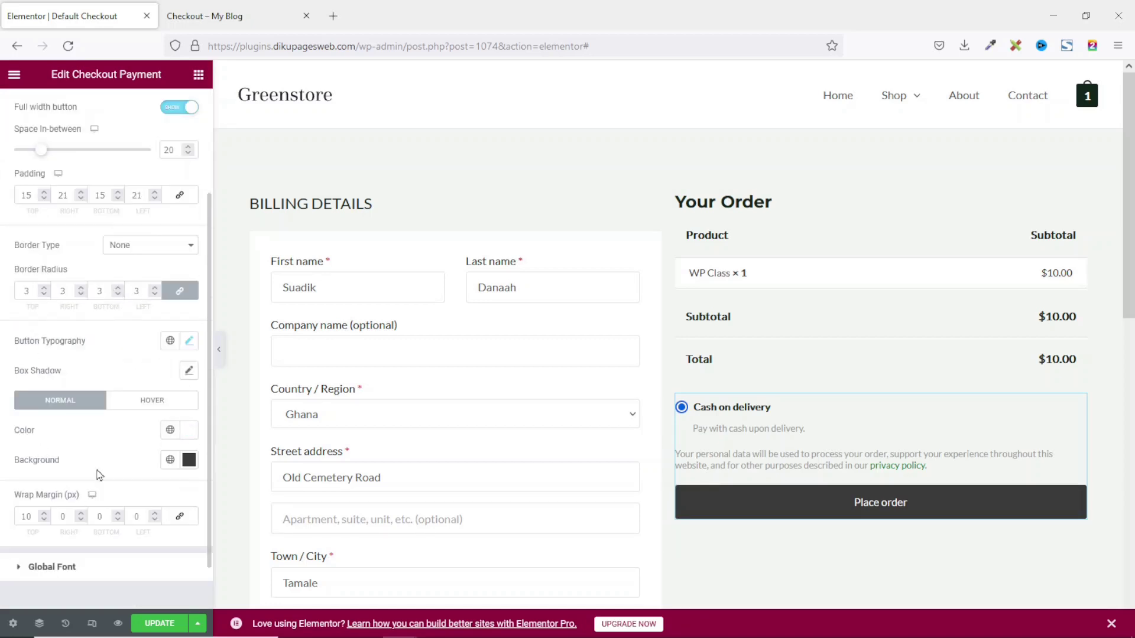
click(171, 460)
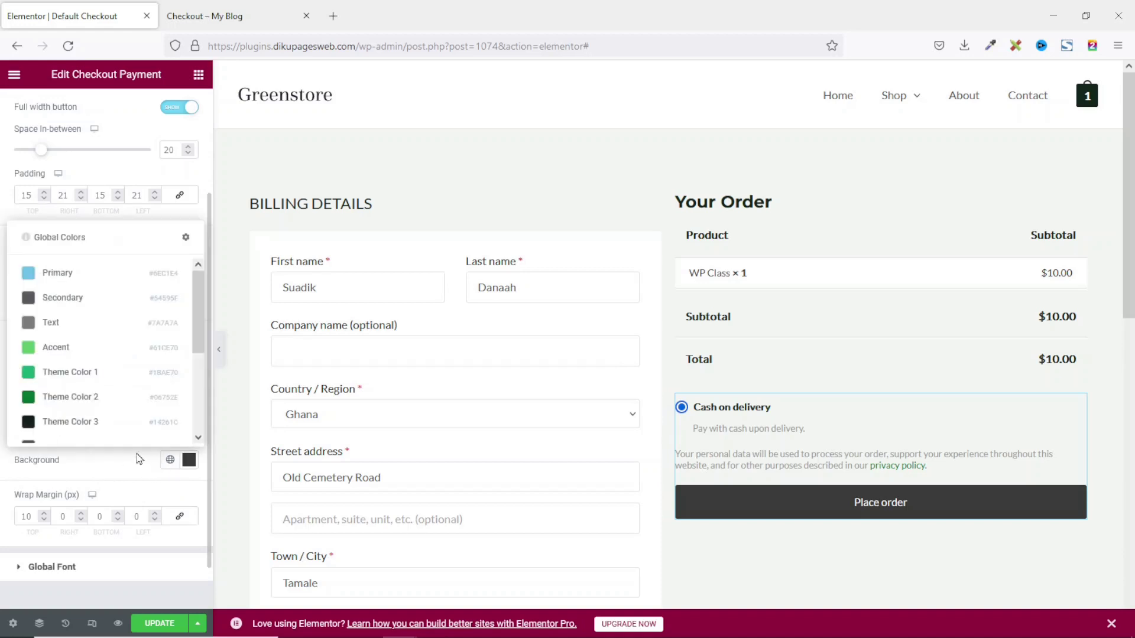
click(67, 402)
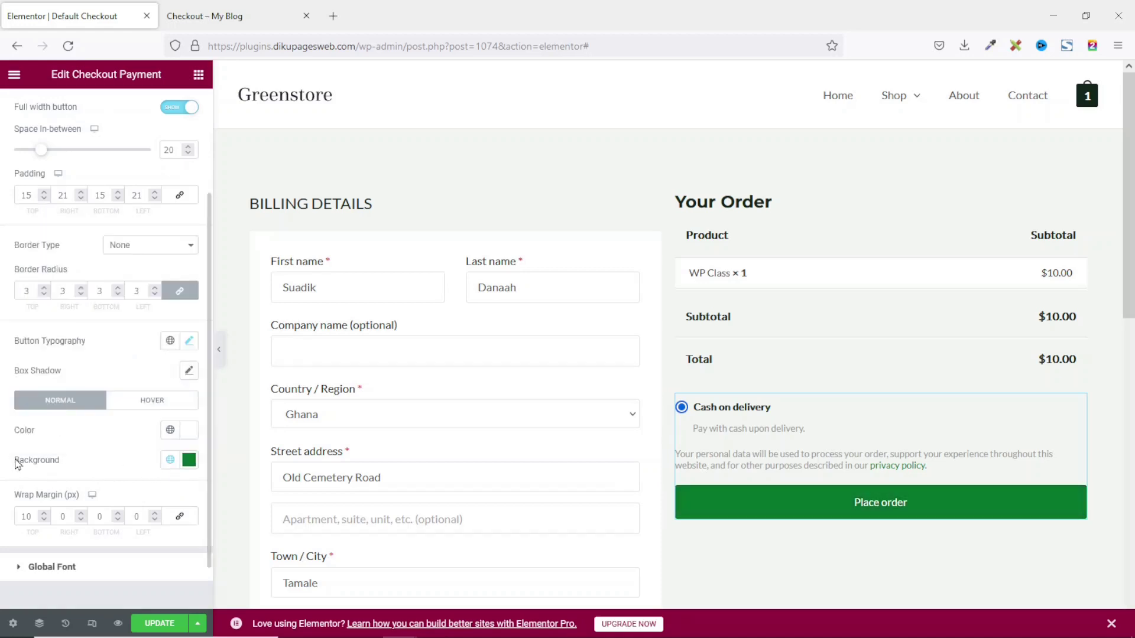
click(149, 402)
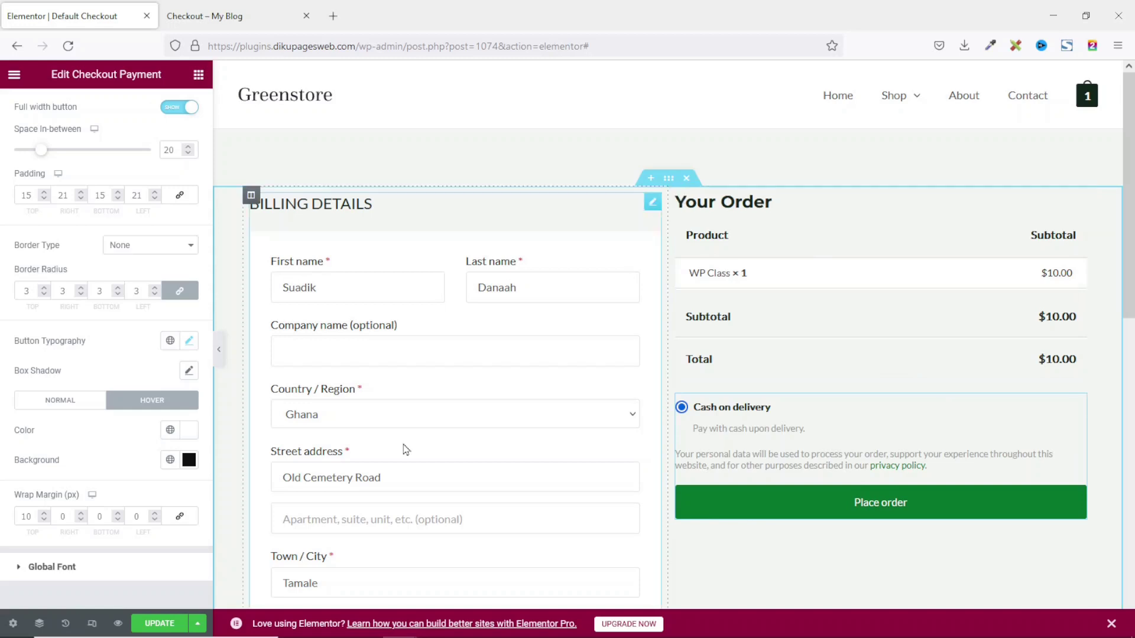
- Place the ShopEngine Coupon Form widget above the billing details in the first column
click(199, 75)
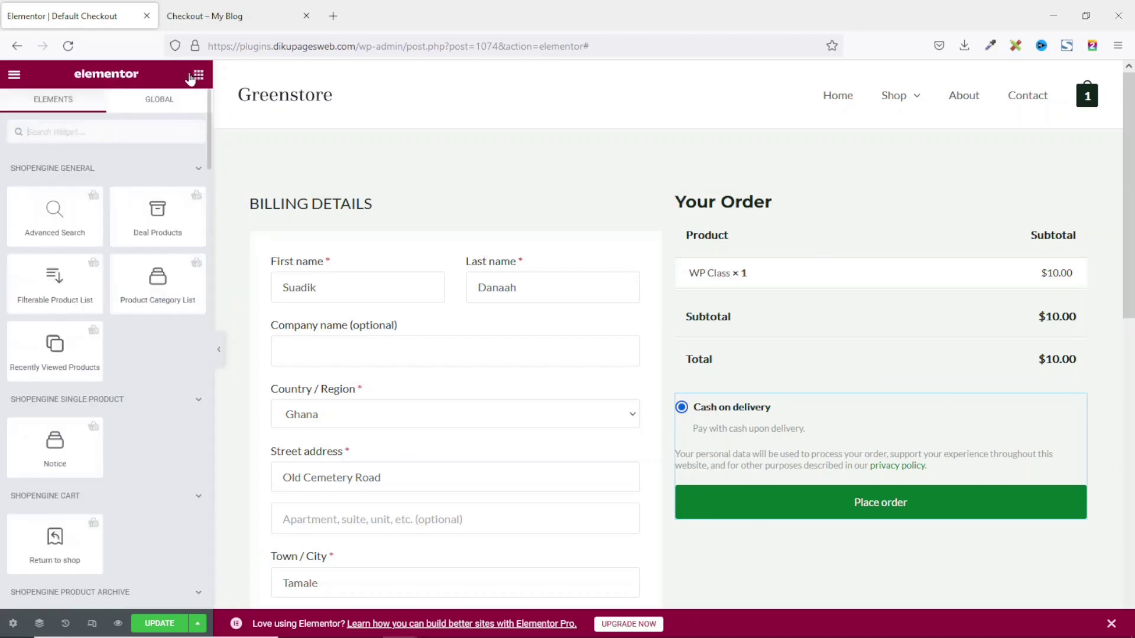
scroll(135, 266, down, 6)
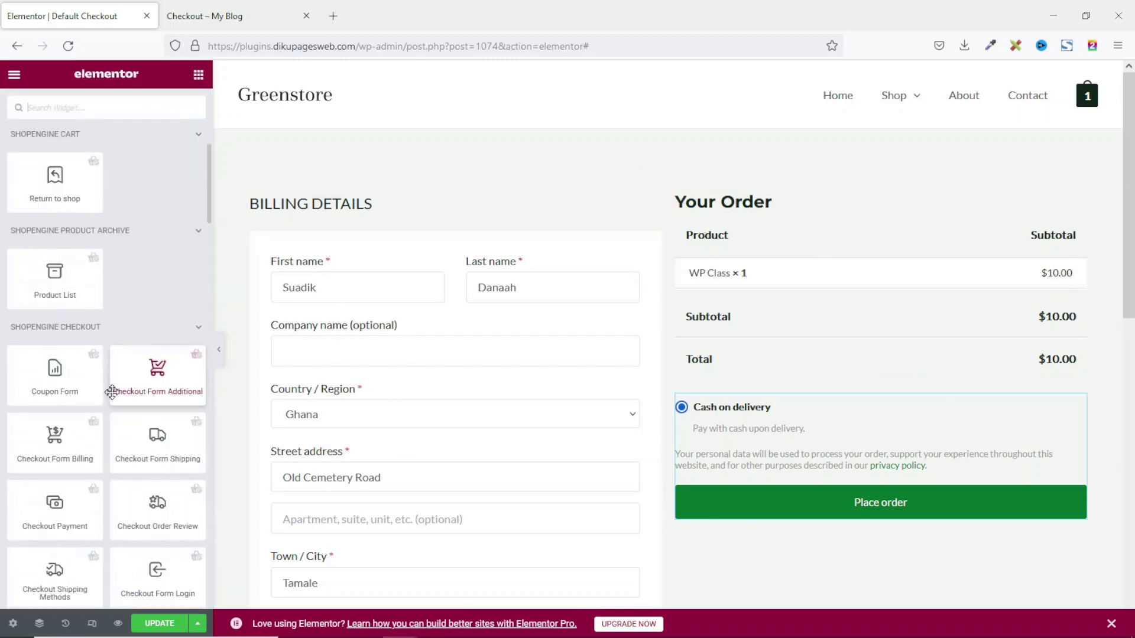
scroll(124, 440, down, 2)
scroll(274, 504, down, 2)
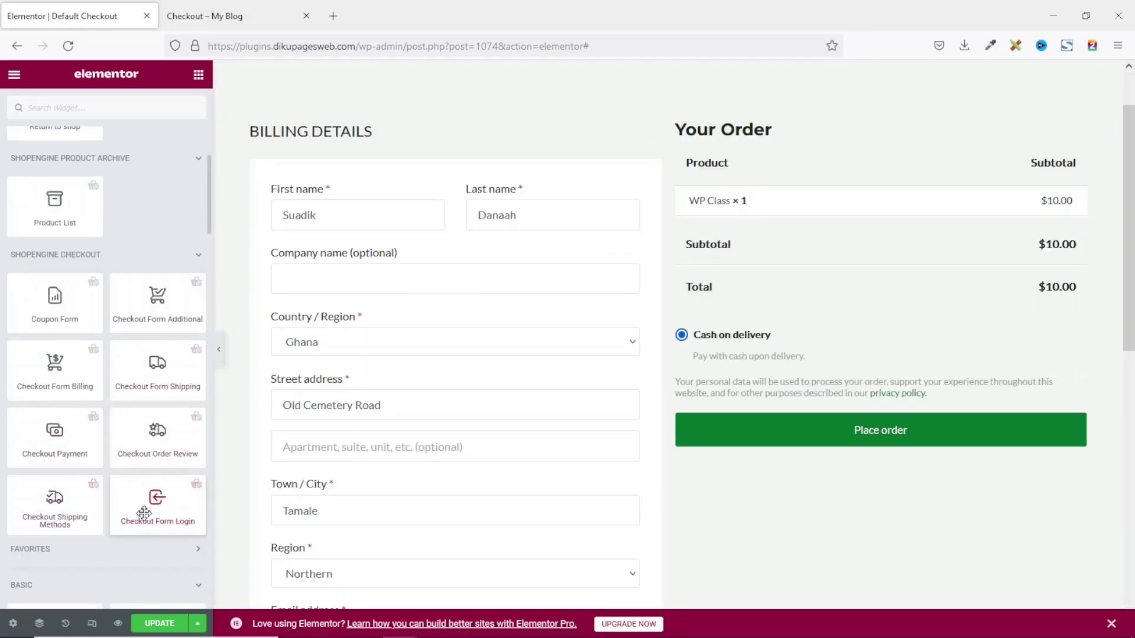
scroll(615, 401, up, 2)
scroll(540, 326, down, 6)
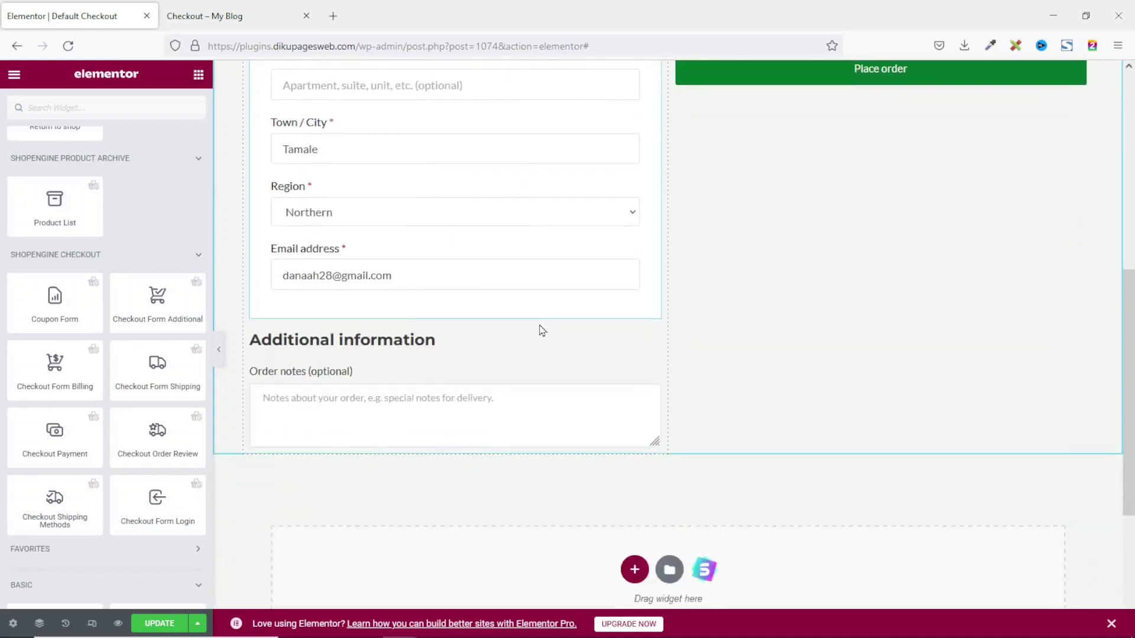
scroll(539, 329, up, 4)
scroll(539, 325, up, 4)
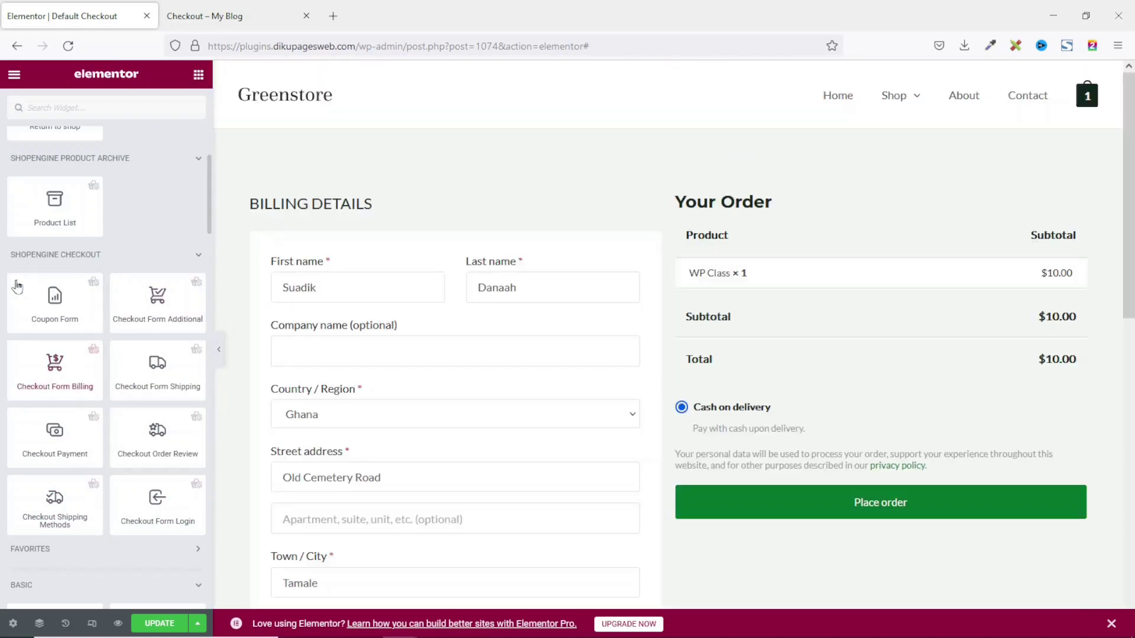
drag(43, 304, 399, 205)
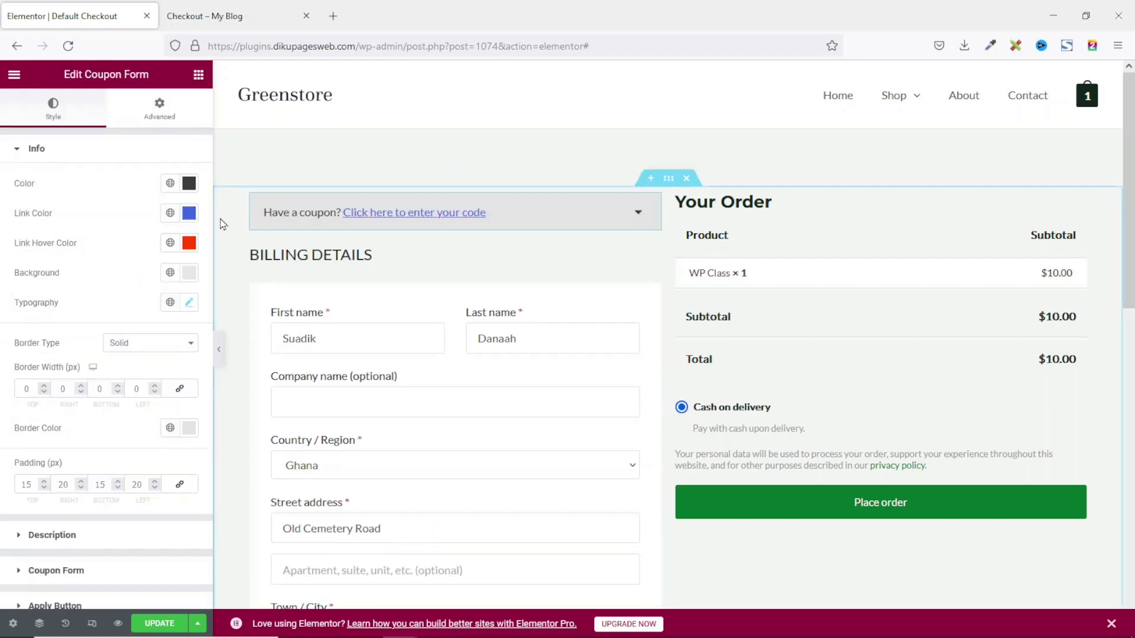
- Expand the coupon form and set its link colour to Theme Color 2 and link hover colour to Theme Color 3
click(619, 221)
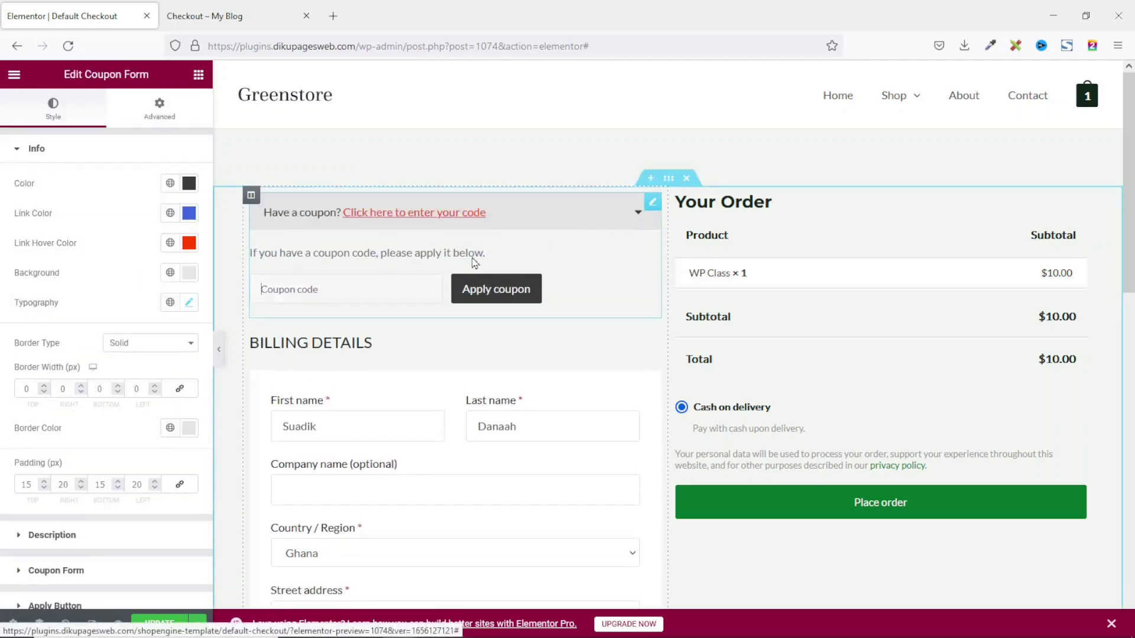
click(165, 215)
click(75, 399)
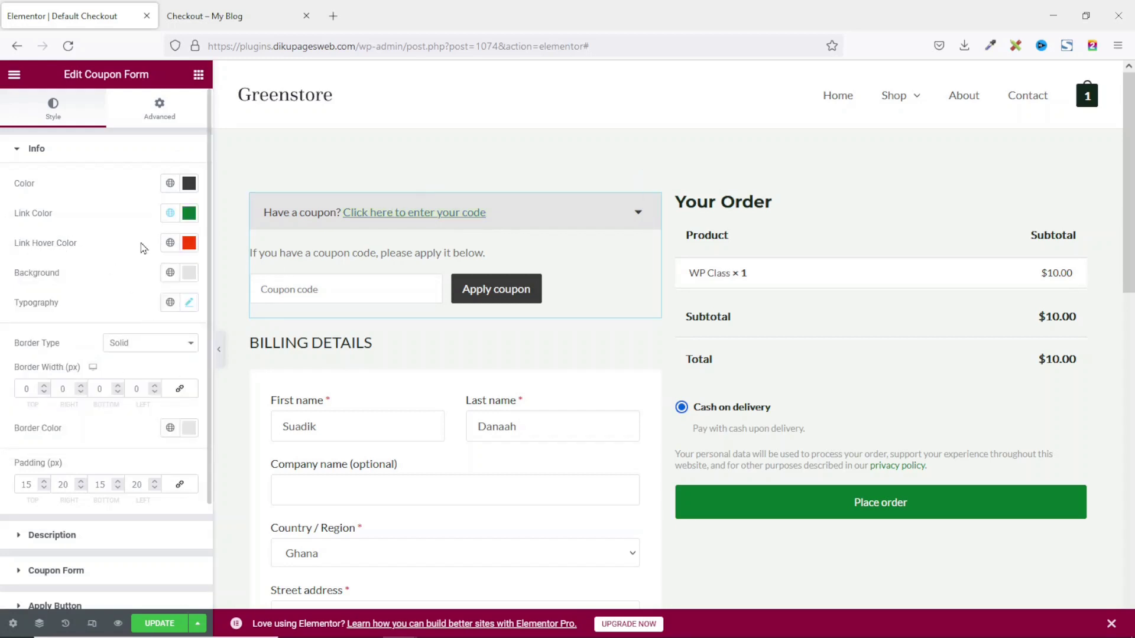
click(167, 244)
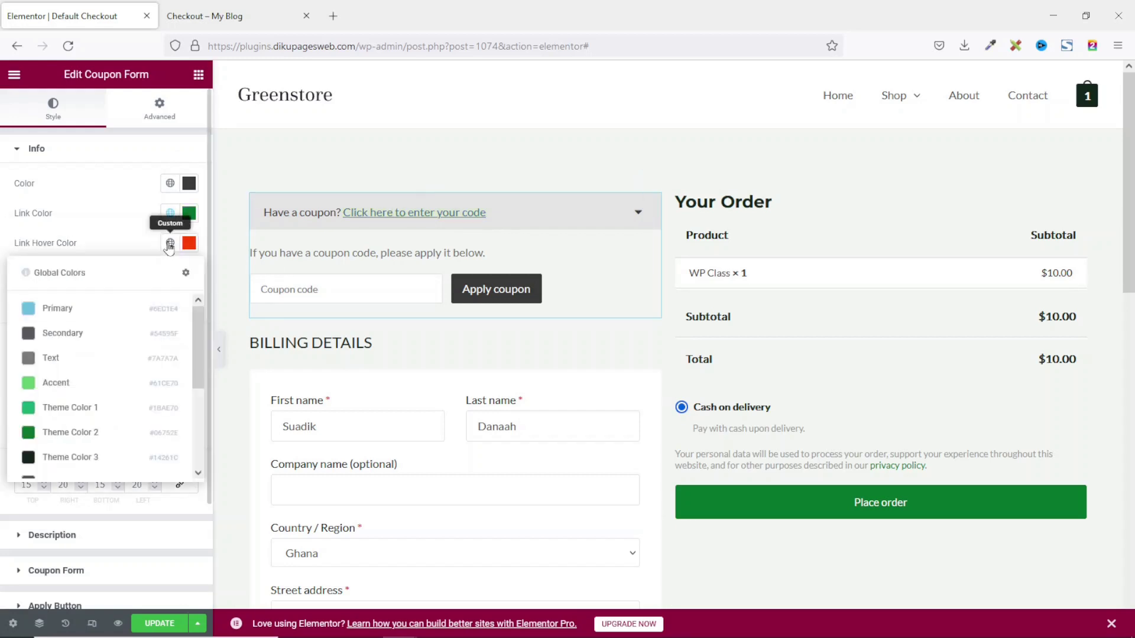
click(70, 461)
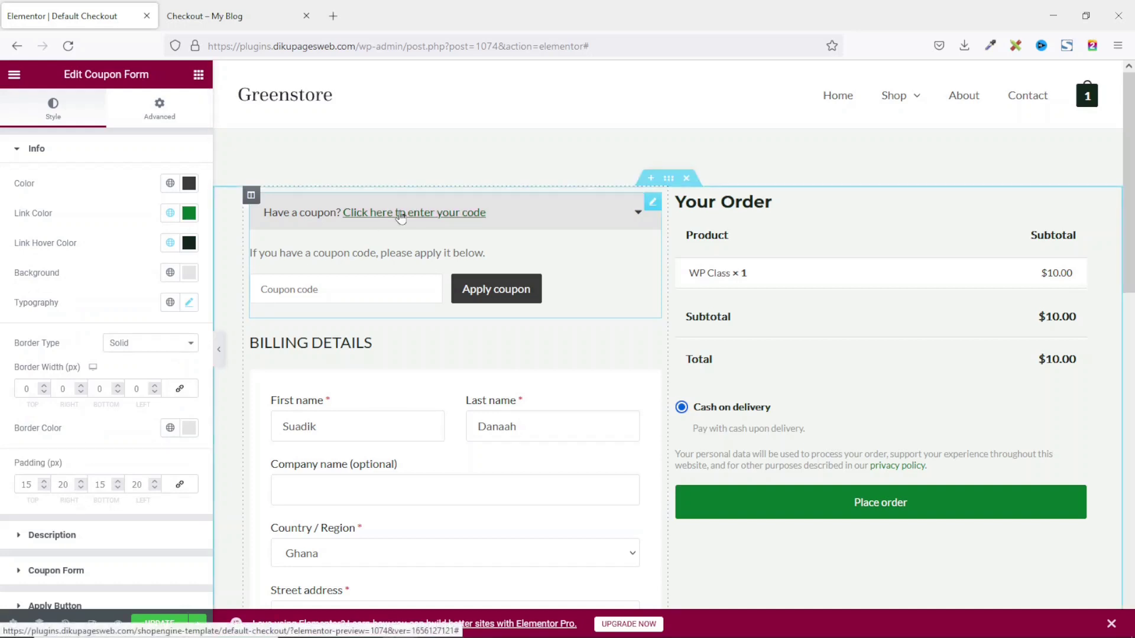
- Give the Apply coupon button a Theme Color 2 background and border type None, and collapse the coupon form
scroll(120, 331, down, 2)
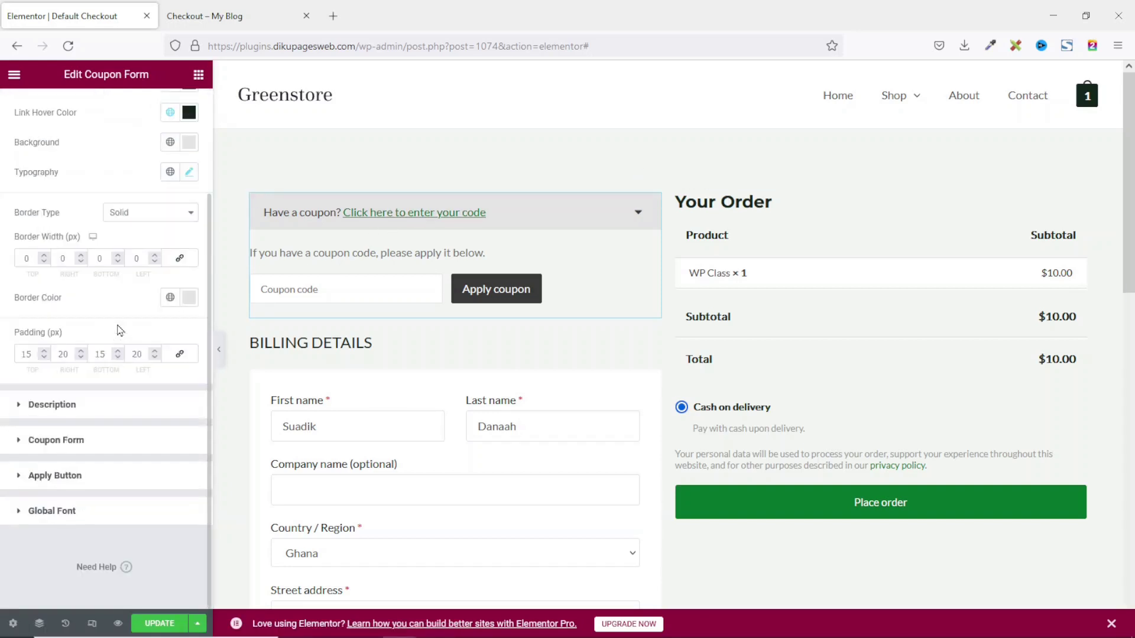
click(61, 475)
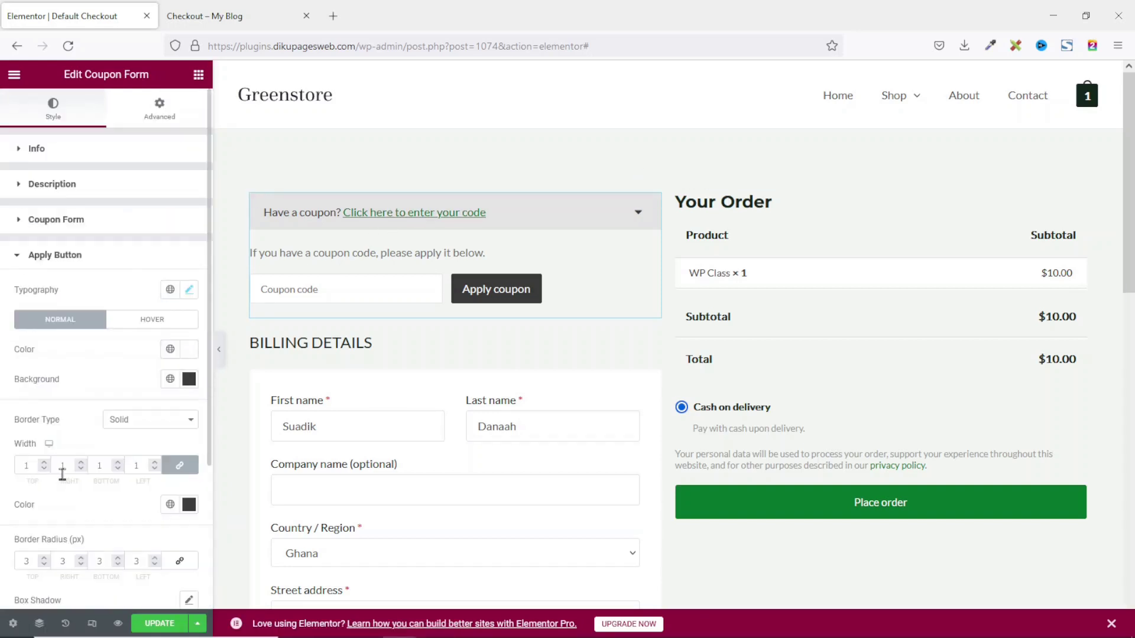
click(169, 379)
click(82, 569)
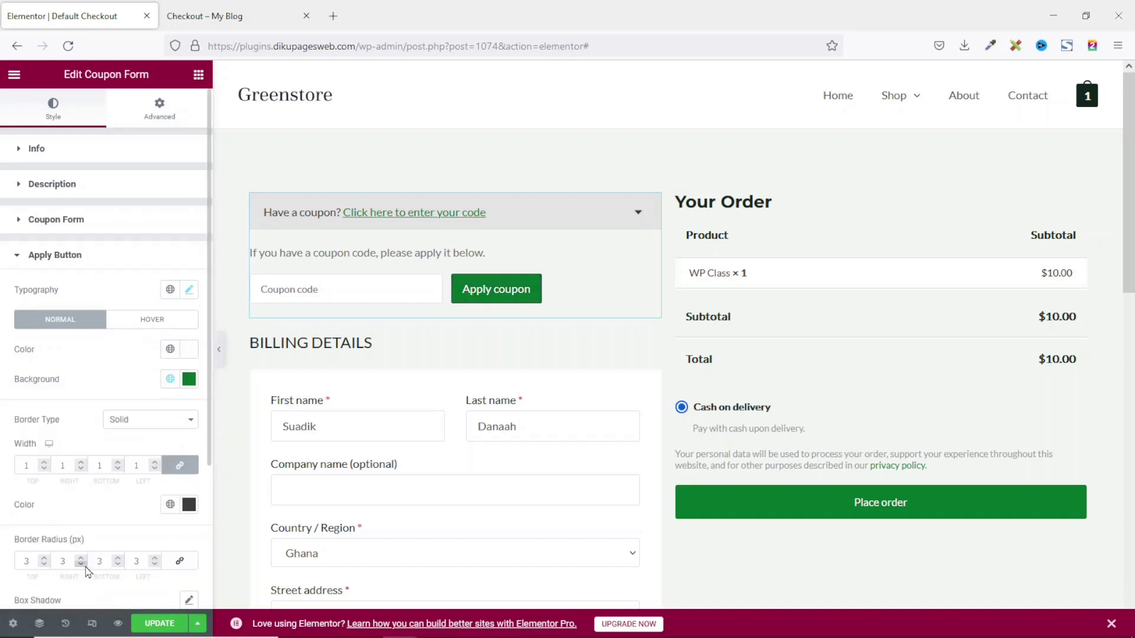
click(153, 422)
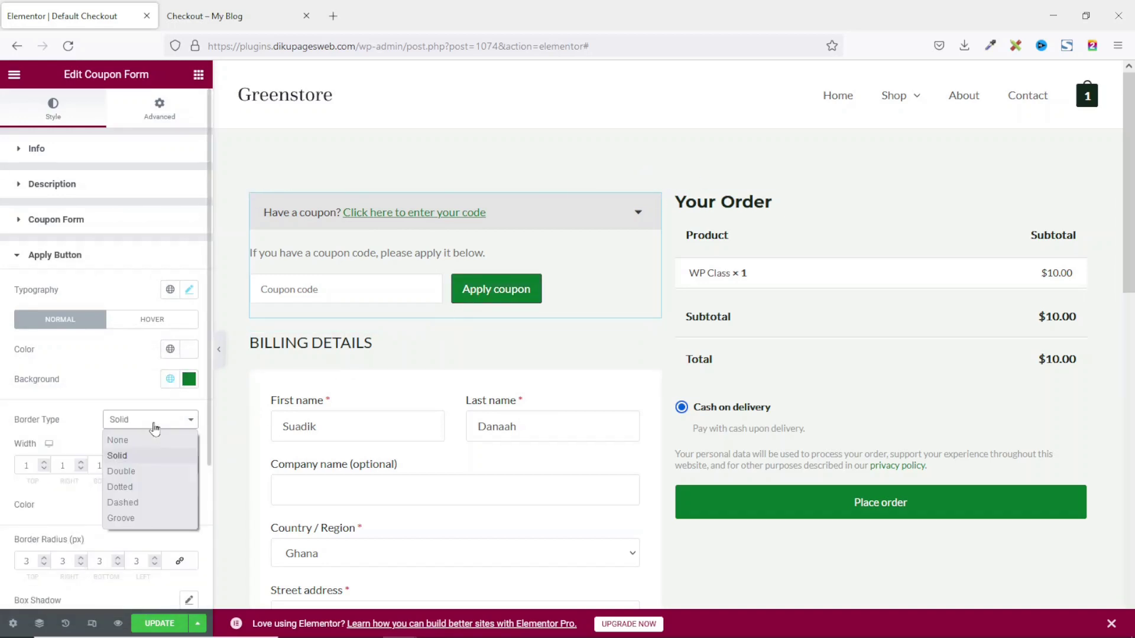
click(141, 439)
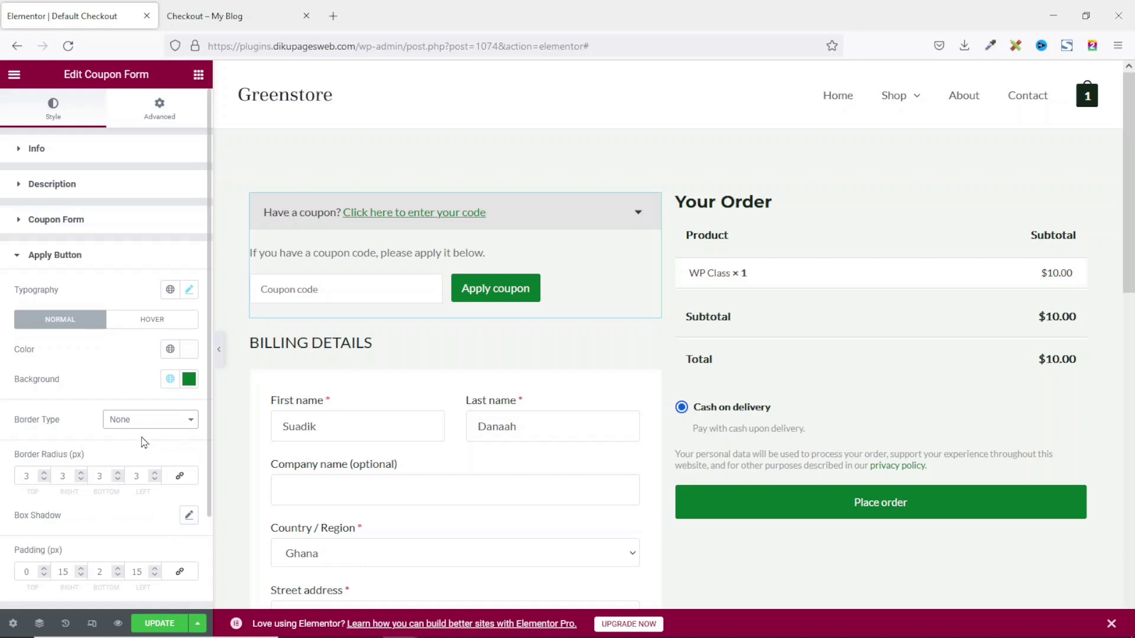
scroll(299, 183, down, 2)
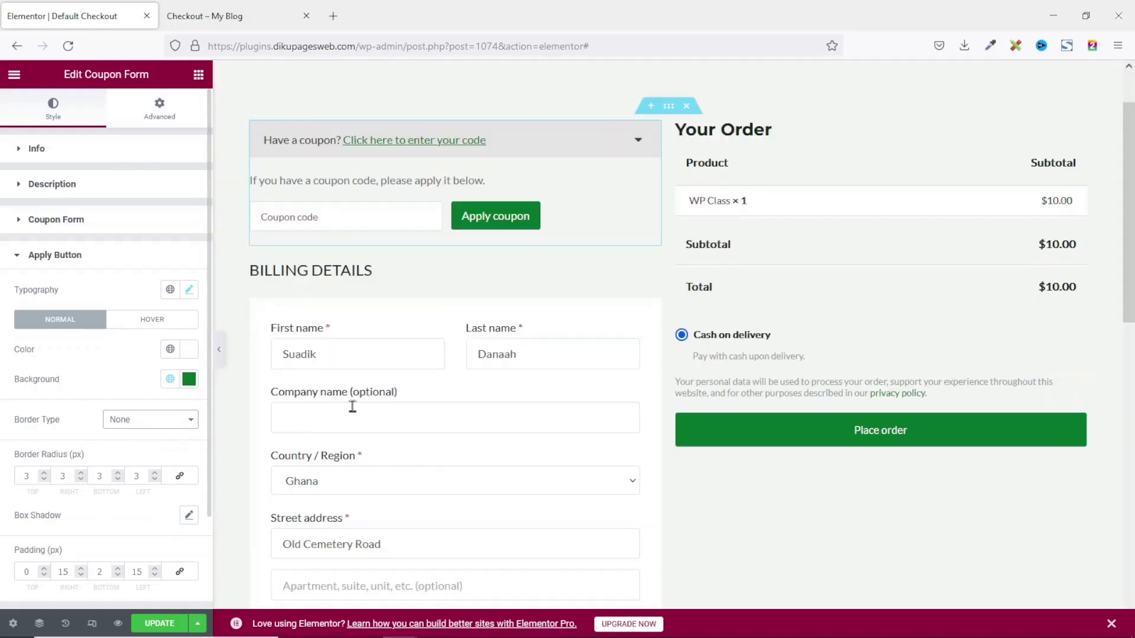
click(638, 140)
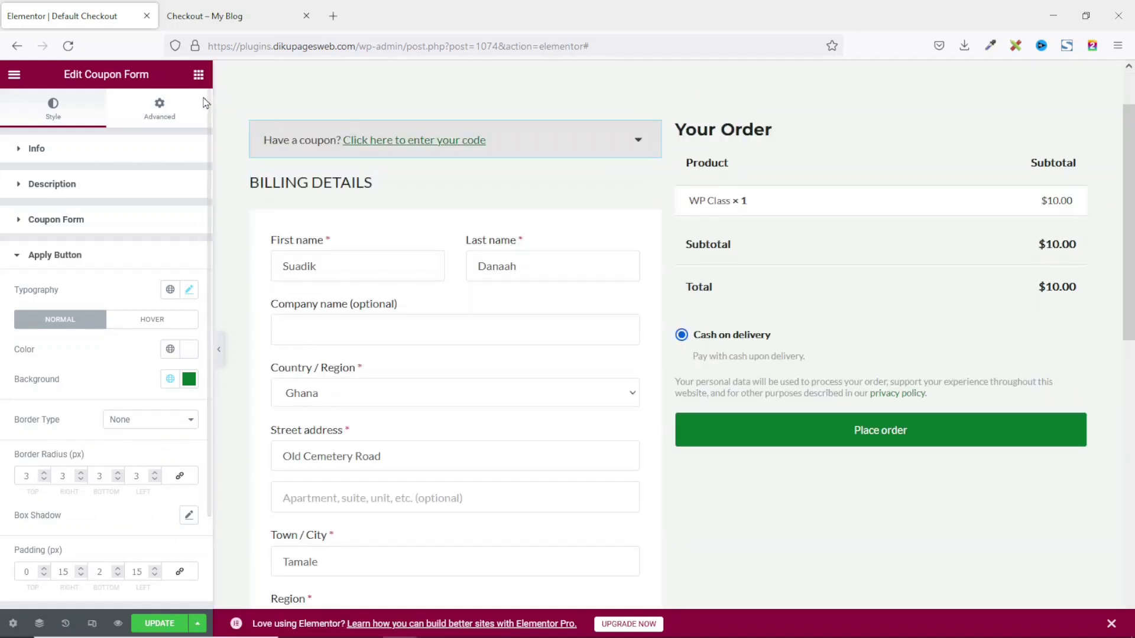
- Place the Checkout Form Login widget below the order notes field in the first column
click(198, 75)
scroll(98, 406, down, 7)
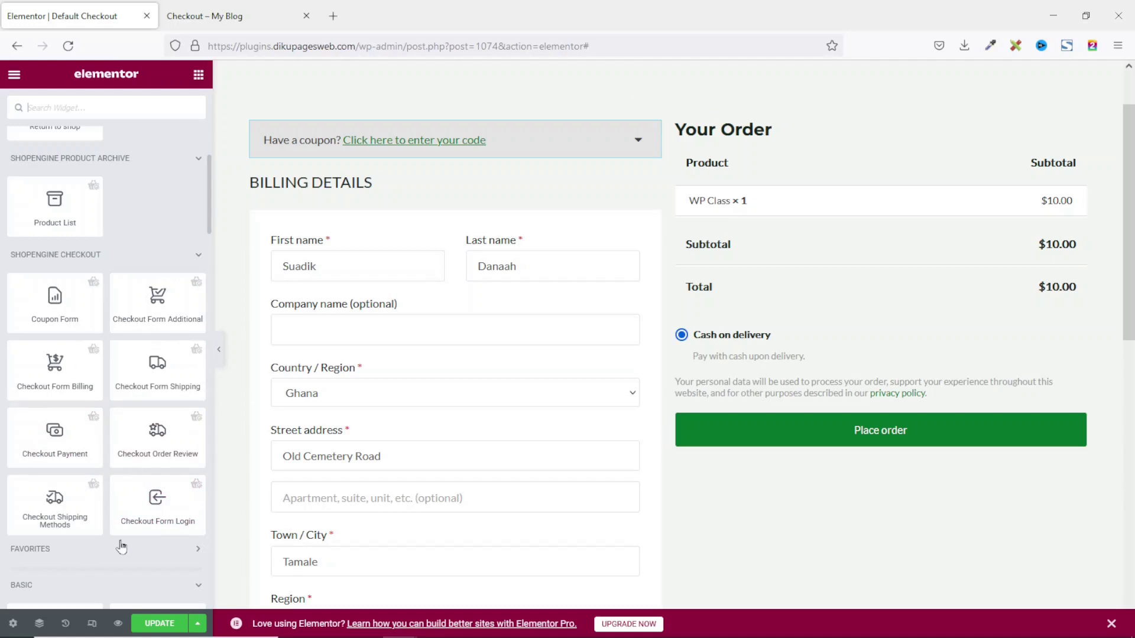
scroll(306, 413, down, 5)
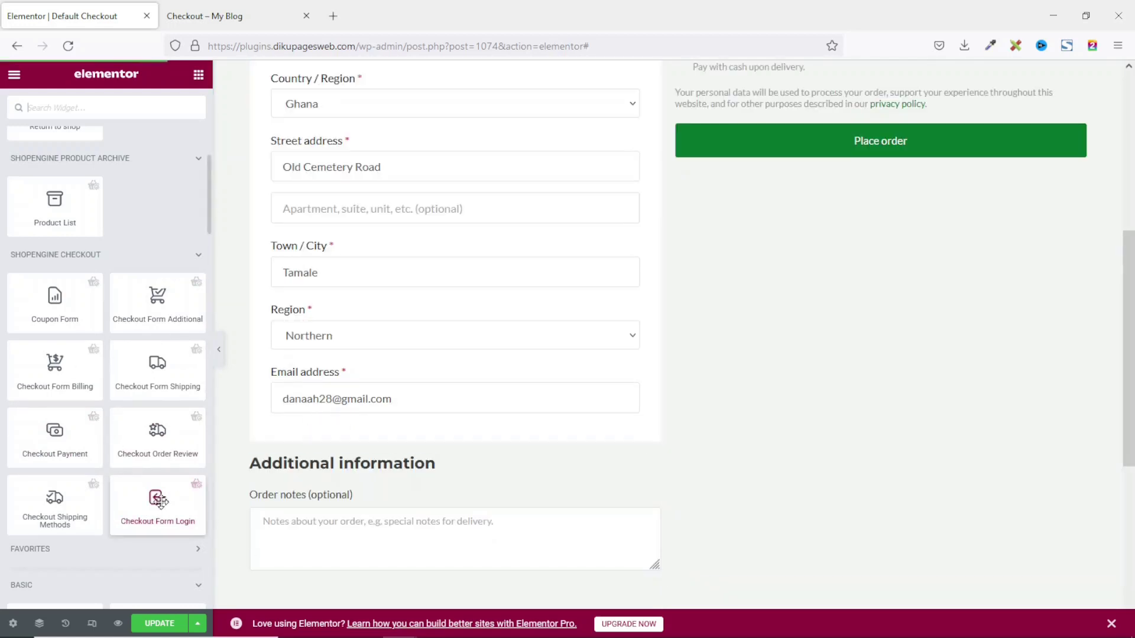
drag(151, 502, 338, 564)
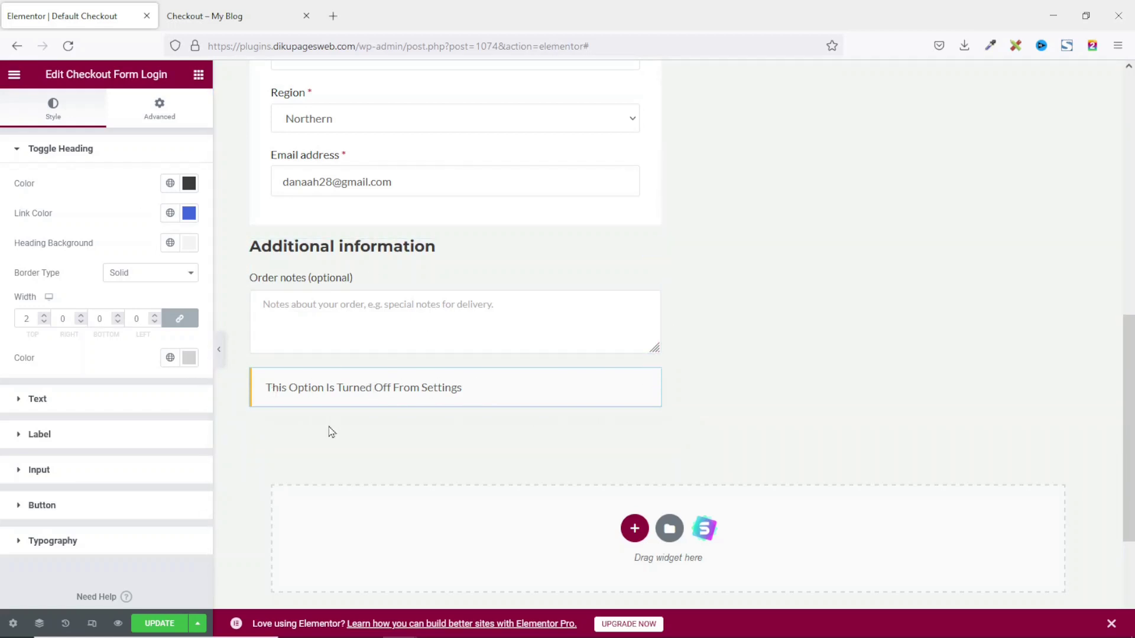
- Unlink the margins of the Your Order column and set its left margin to 25 px
scroll(414, 432, up, 15)
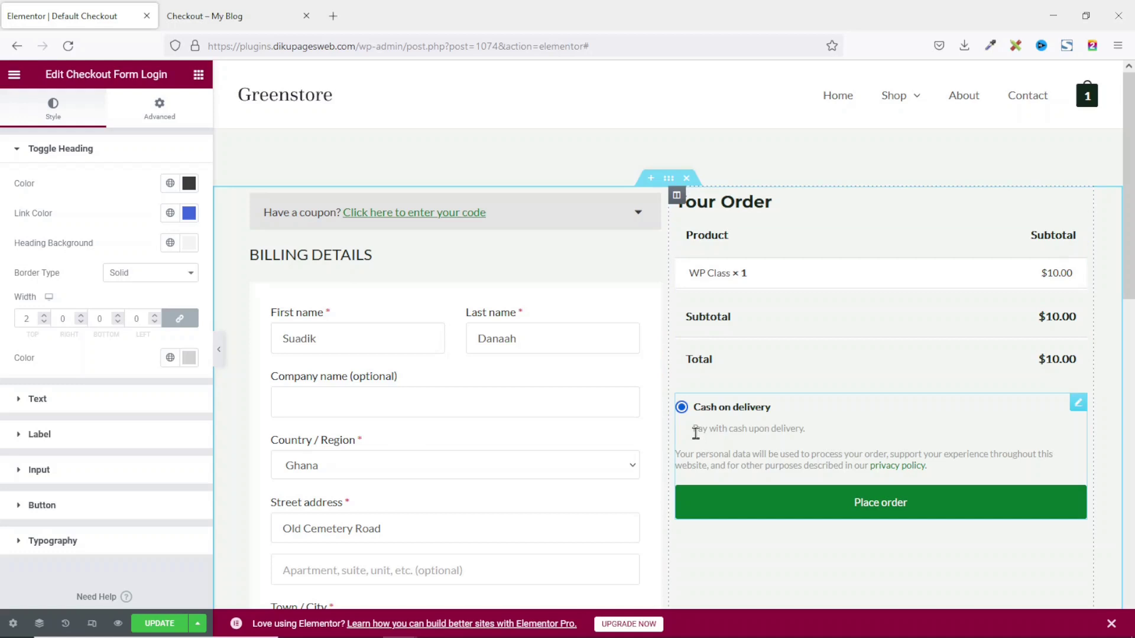
click(676, 197)
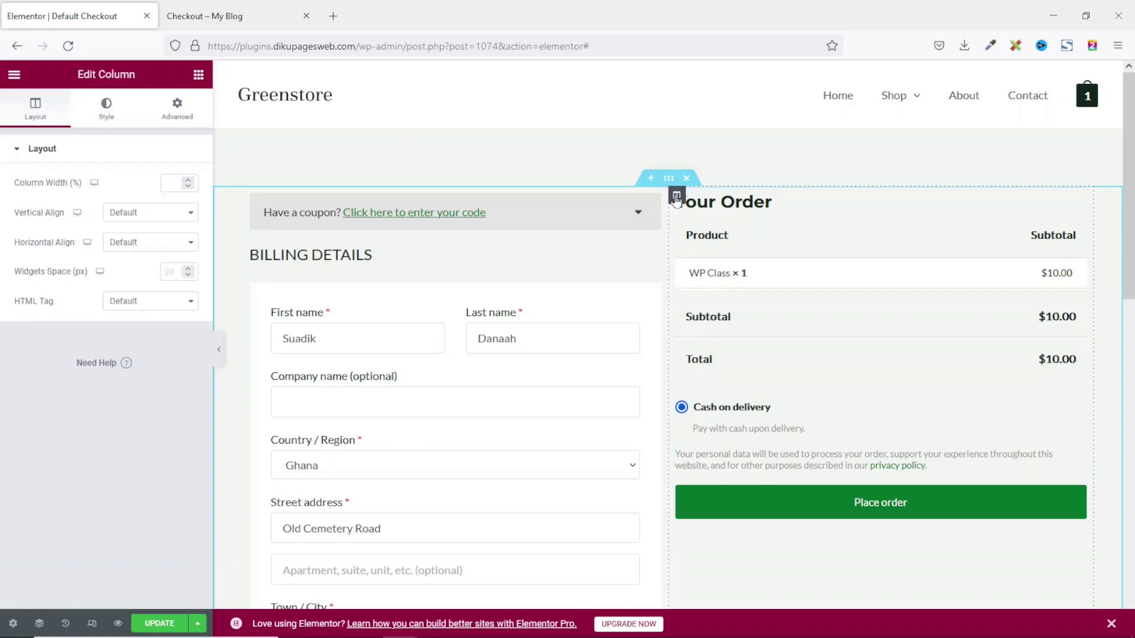
click(176, 110)
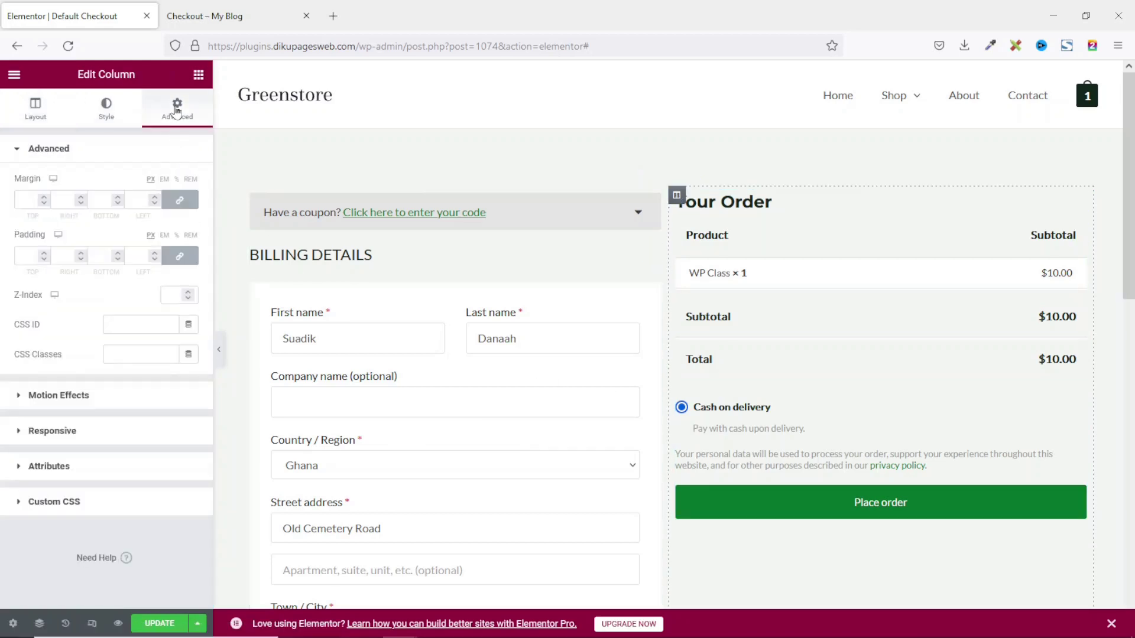
click(183, 205)
click(140, 202)
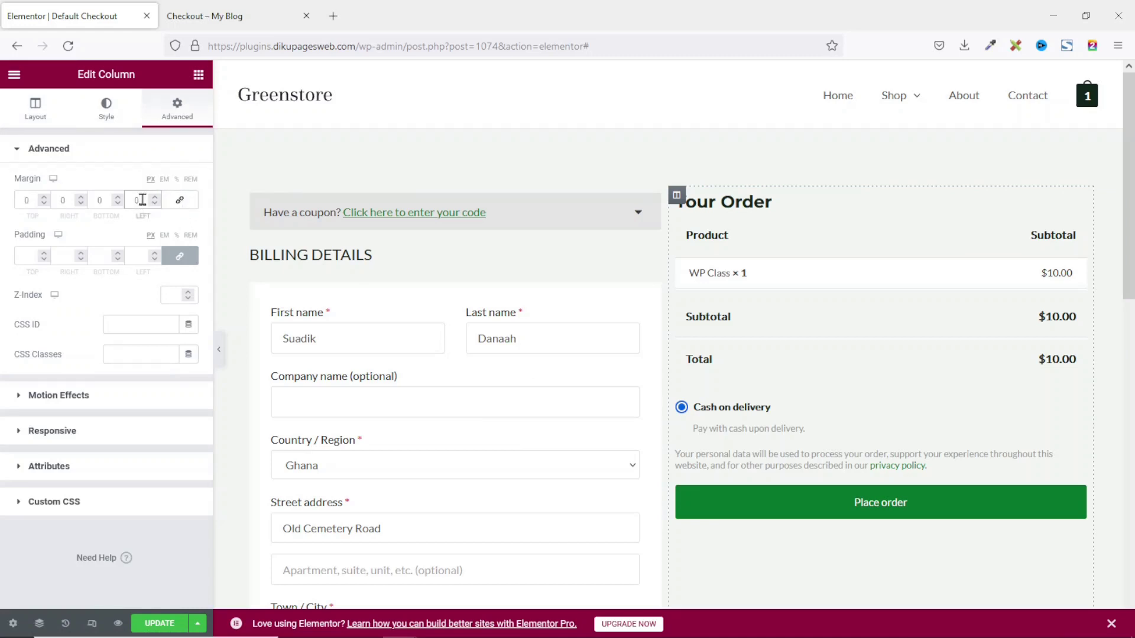
text(25)
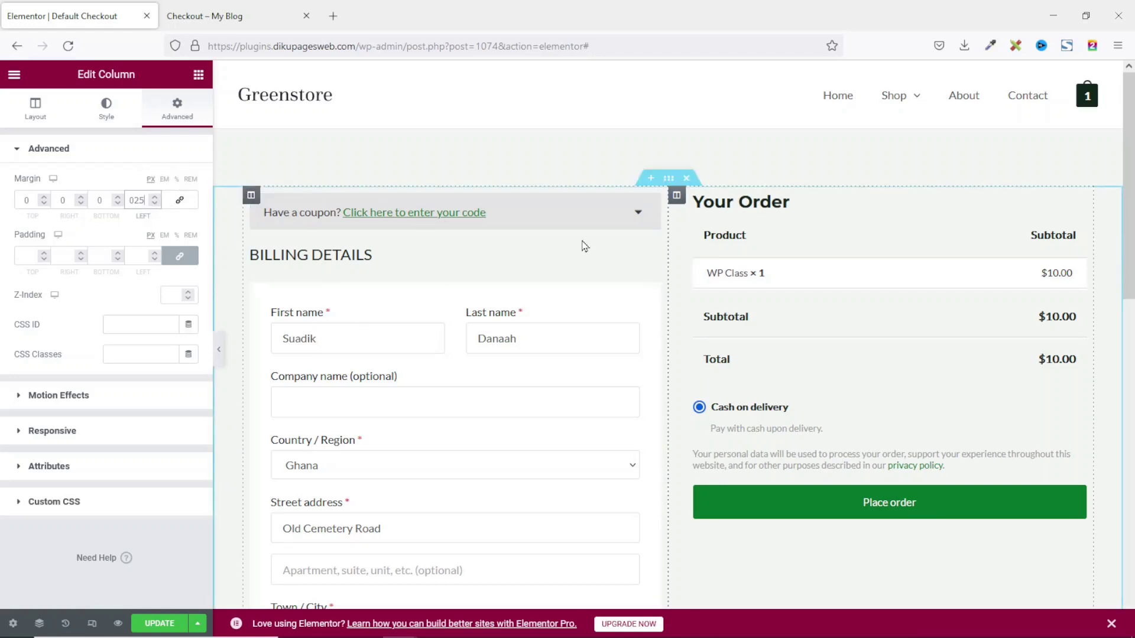
- Set the width of the billing details column to 60%
click(251, 197)
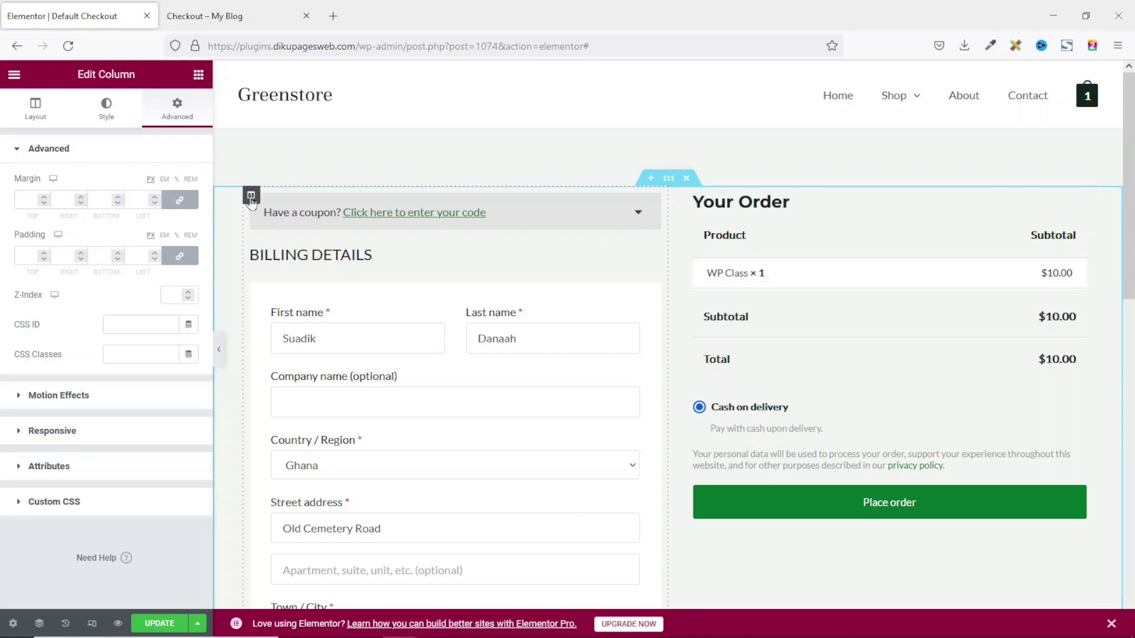
click(35, 116)
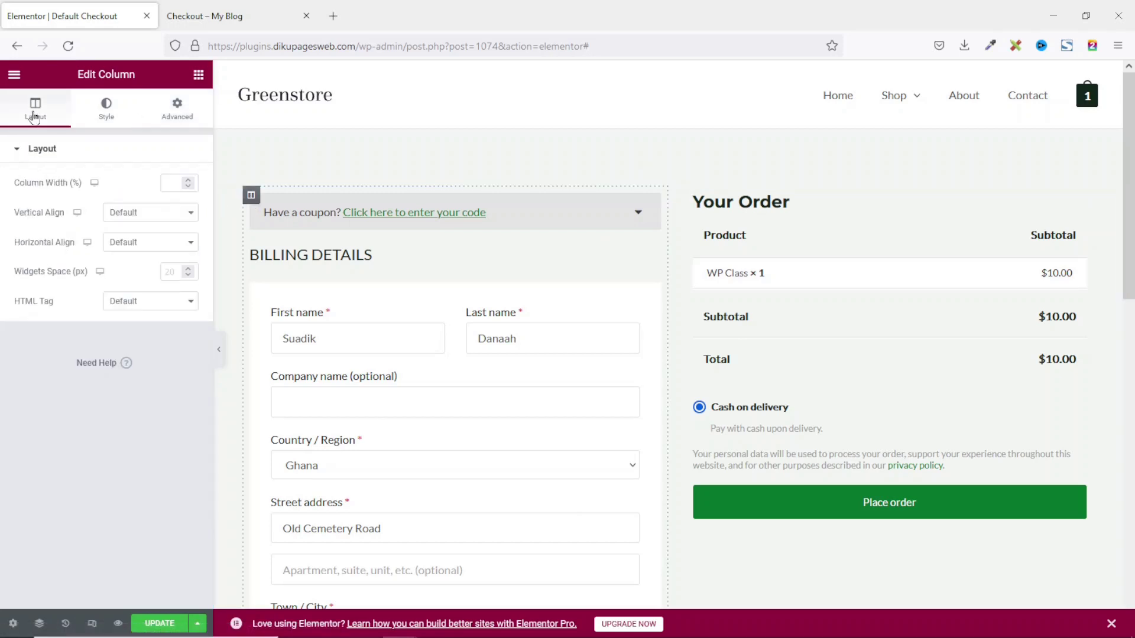
click(176, 181)
text(60)
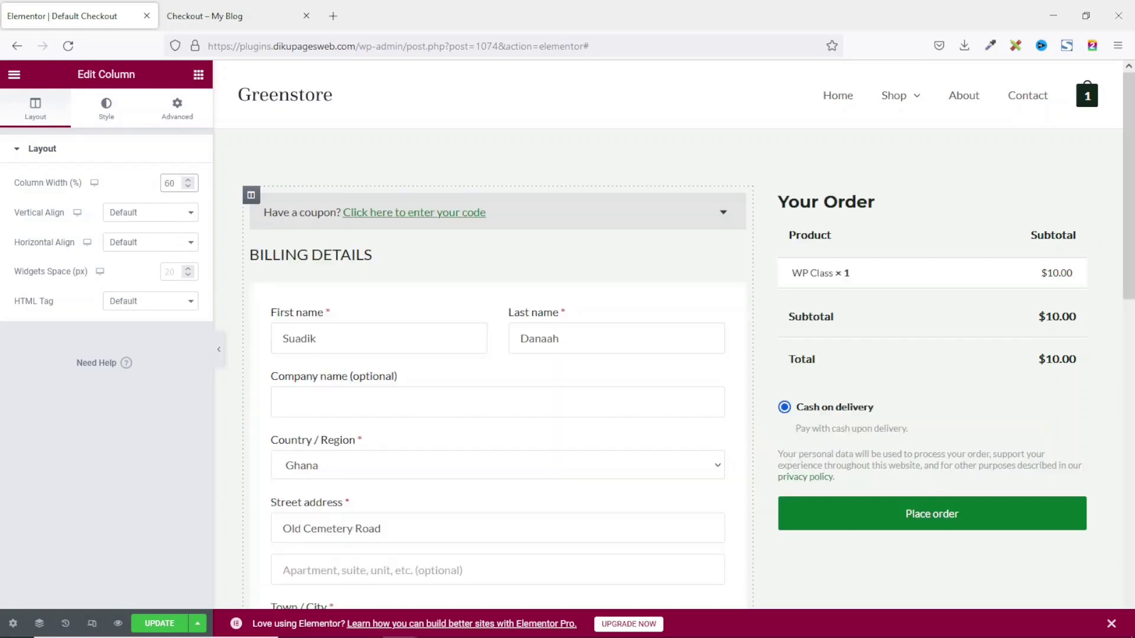
scroll(946, 224, down, 7)
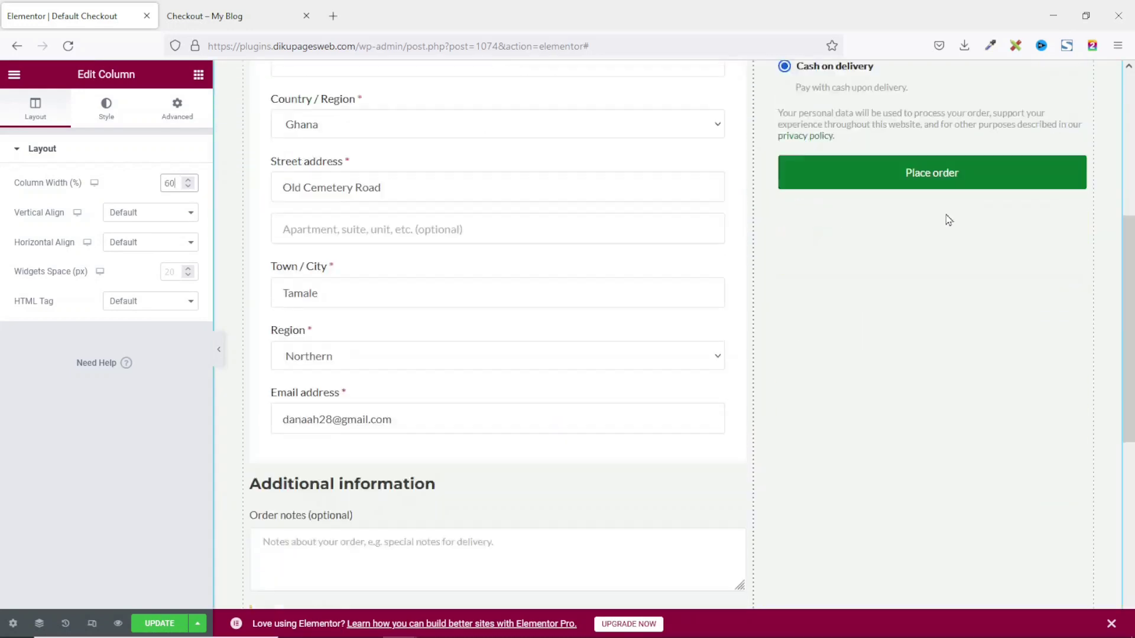
scroll(949, 220, up, 7)
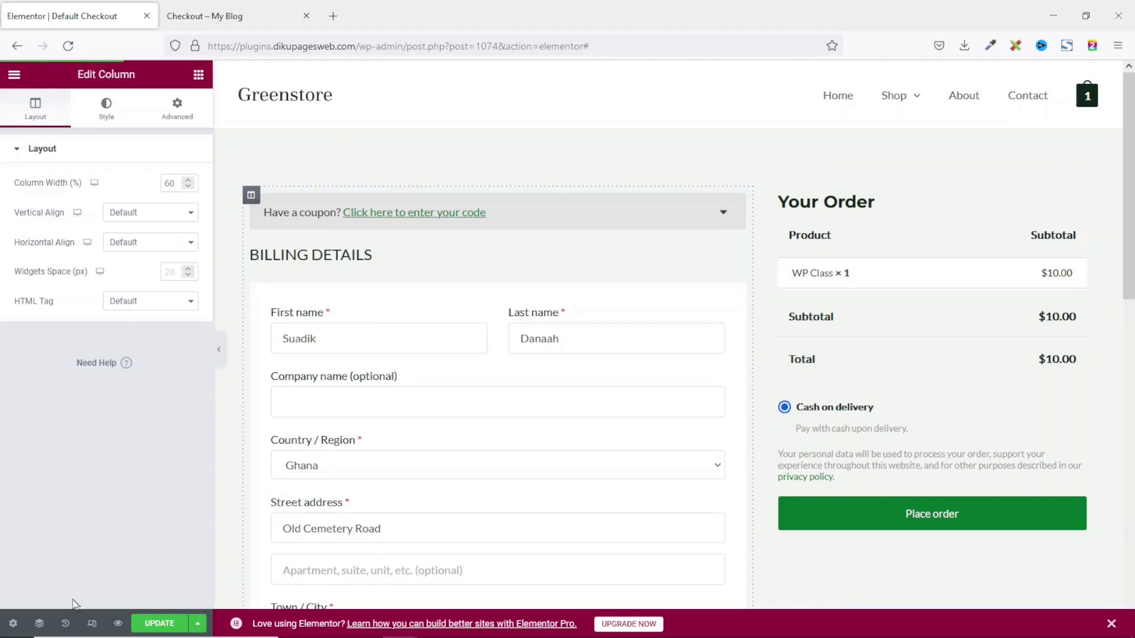
- In the tablet preview, unlink the checkout section's padding and set its right and left padding to 20 px
click(99, 620)
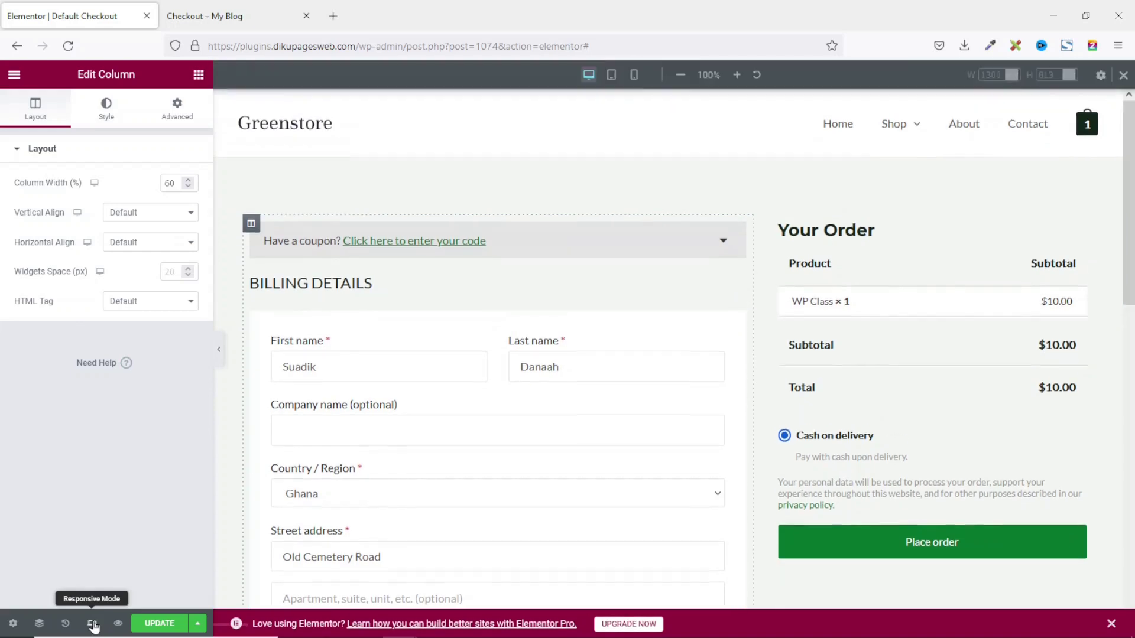
click(611, 75)
scroll(557, 446, up, 2)
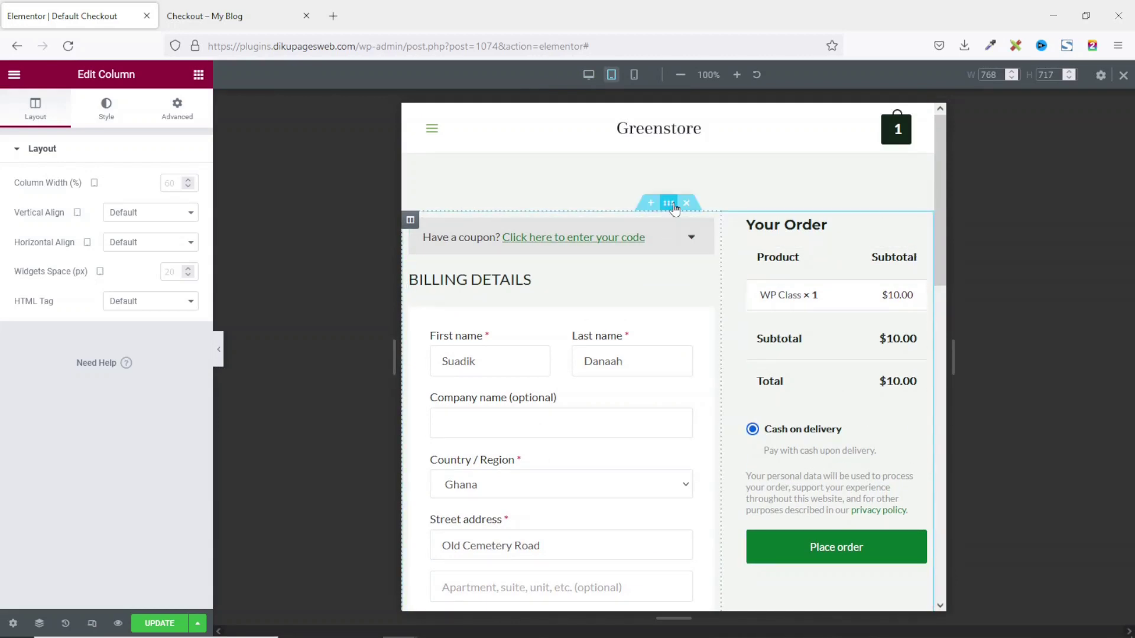
click(669, 203)
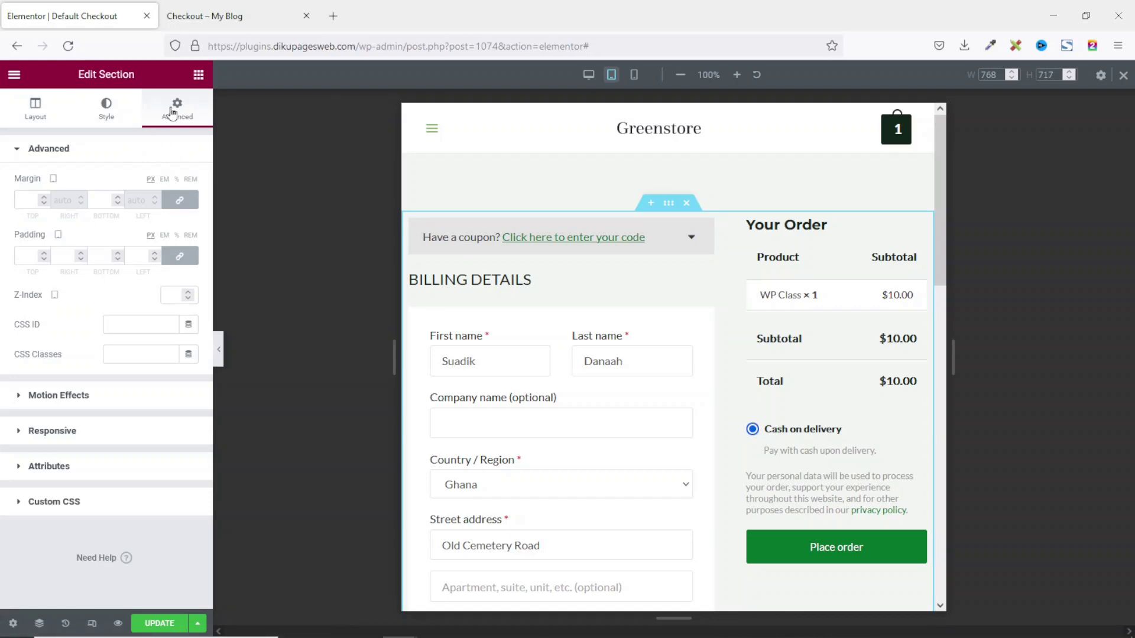
click(187, 257)
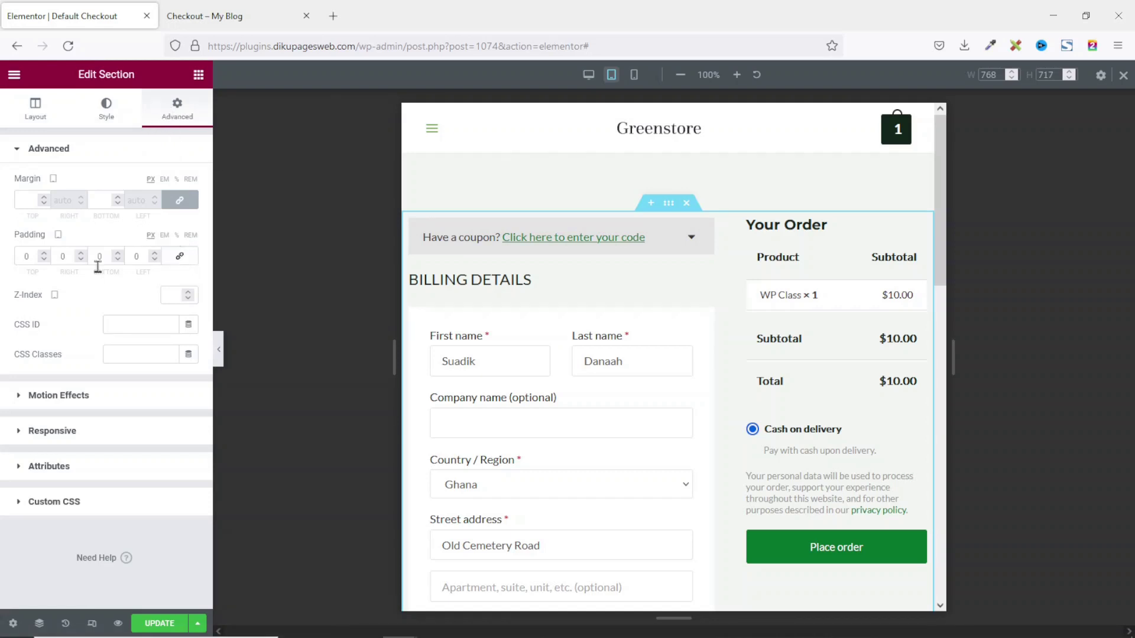
click(61, 255)
text(20)
click(134, 256)
text(20)
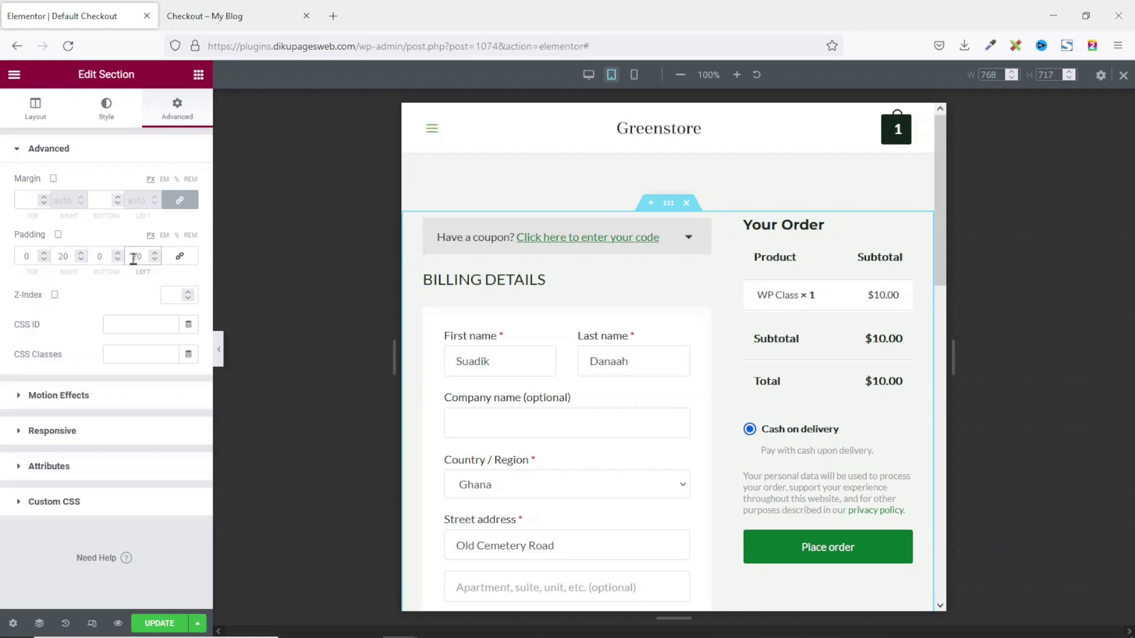
- In the mobile preview, set all margins of the Your Order column to 0, and exit responsive mode
click(634, 74)
click(715, 239)
scroll(727, 246, down, 12)
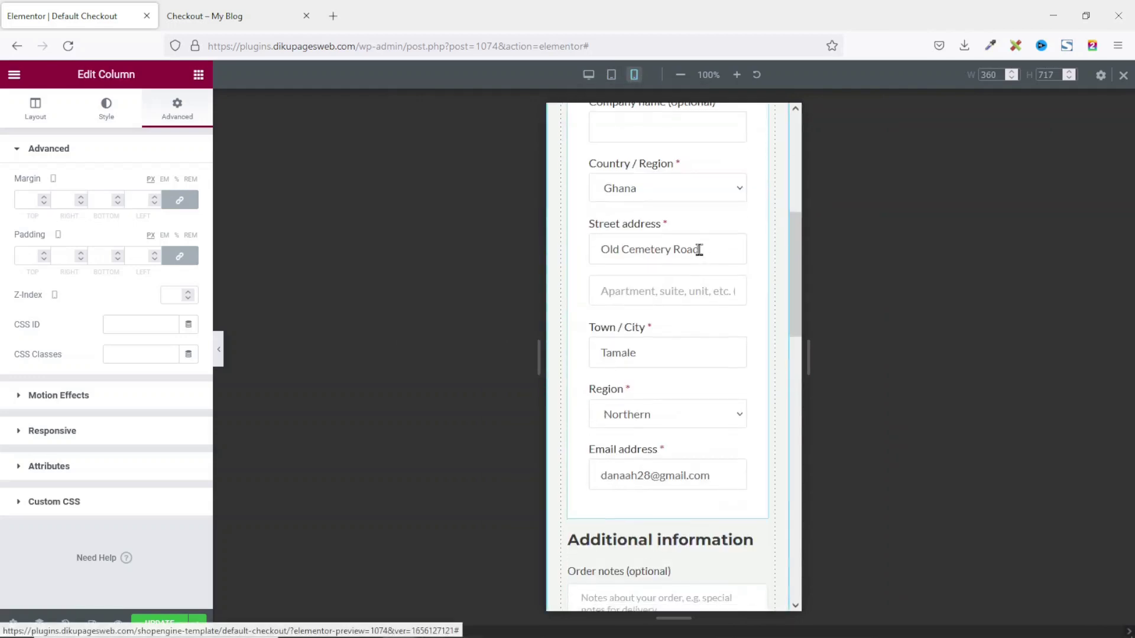
scroll(699, 251, down, 3)
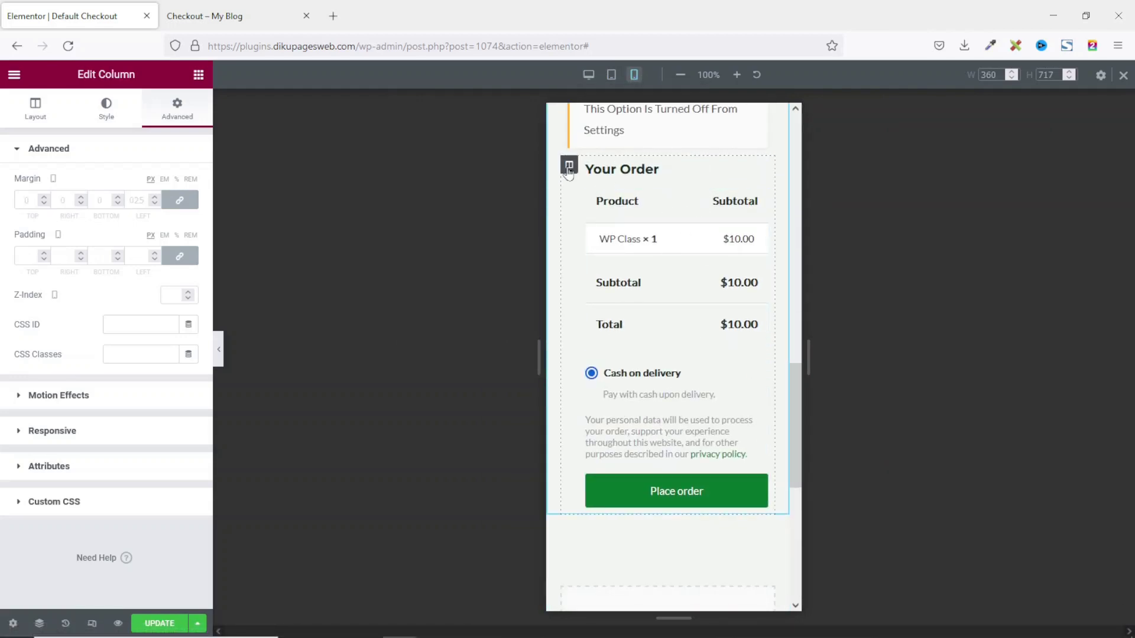
click(180, 204)
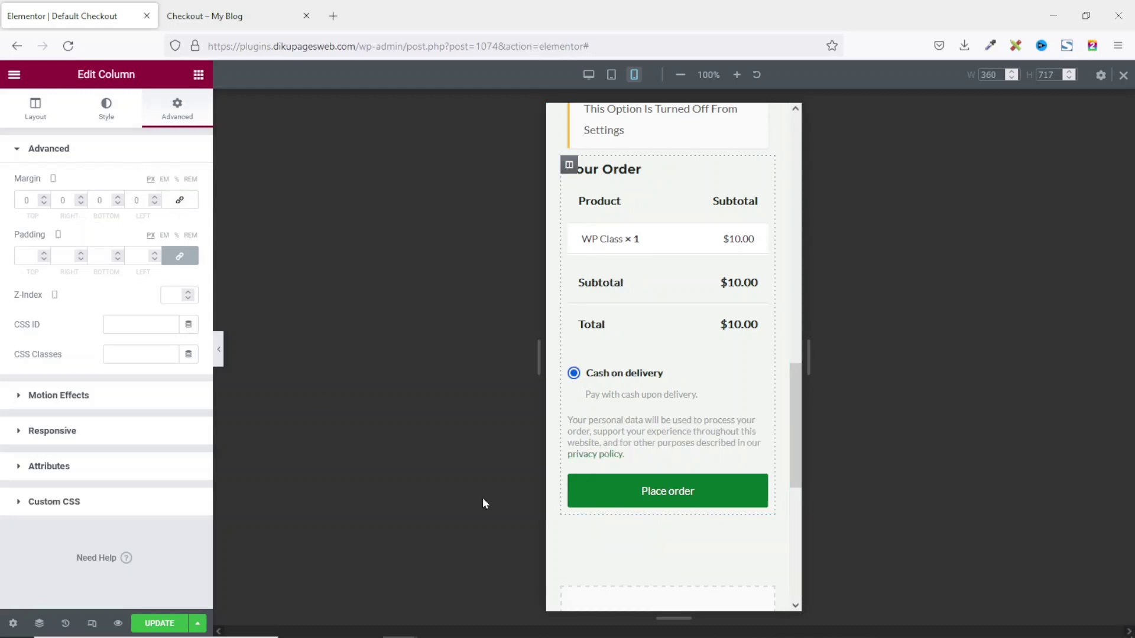
scroll(557, 324, up, 1)
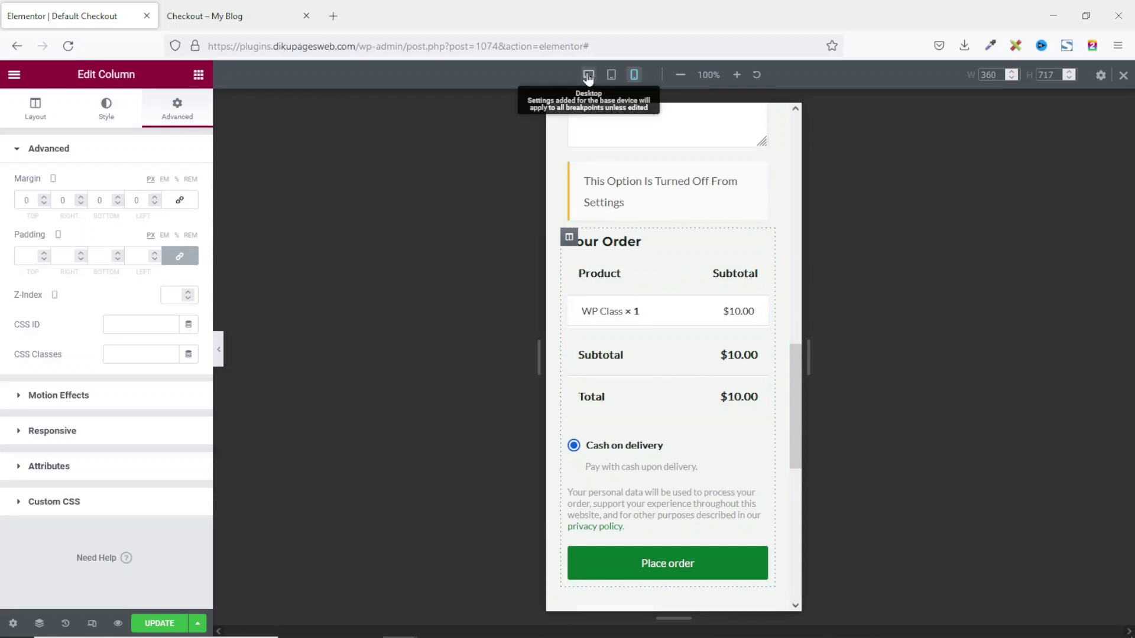
click(1124, 75)
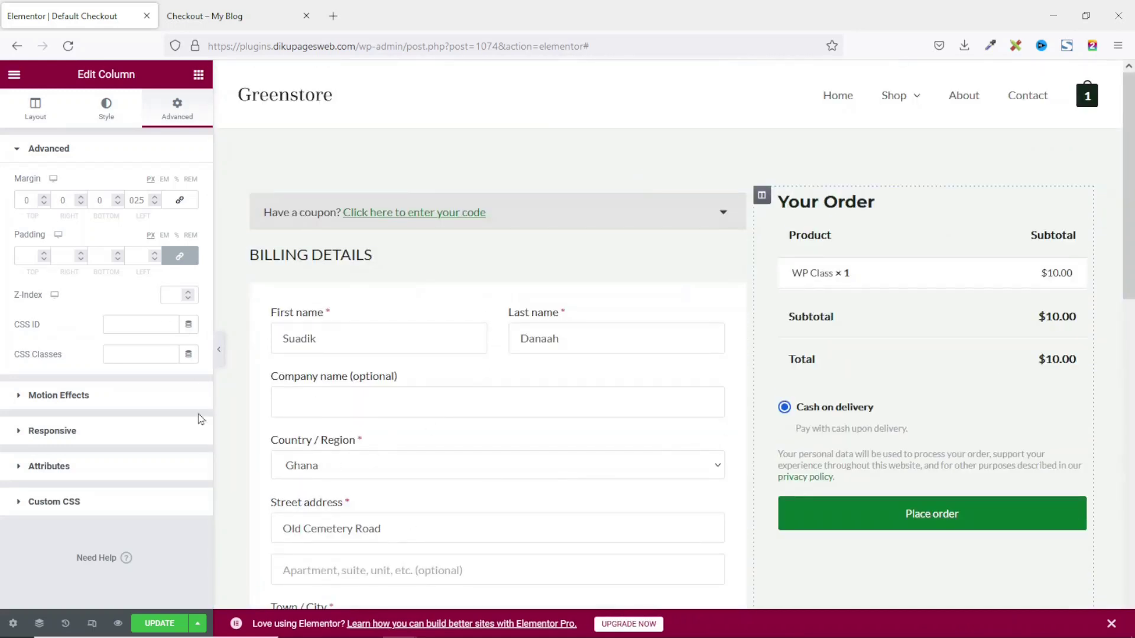
- Update the checkout template, reload the live checkout page and review its two-column layout from header to footer
click(152, 630)
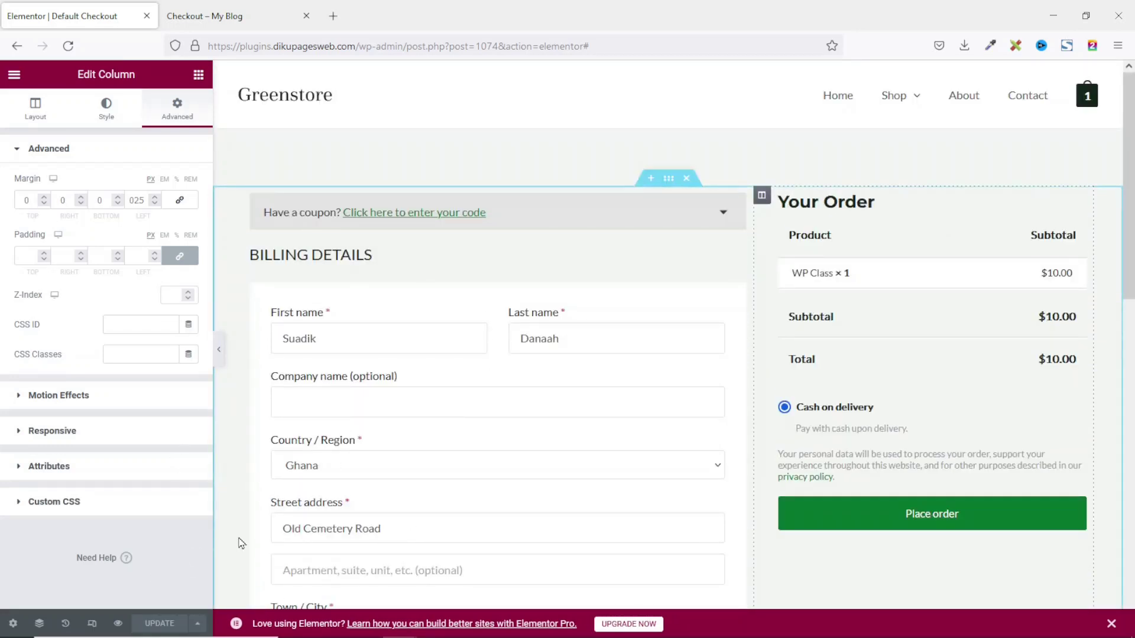
click(201, 18)
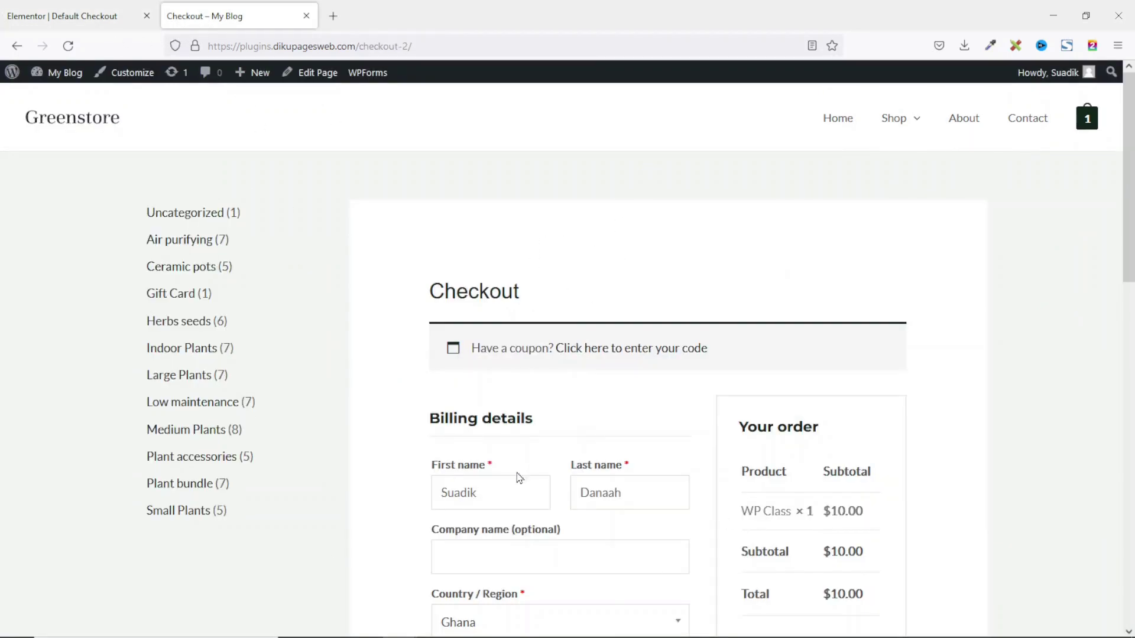
click(68, 46)
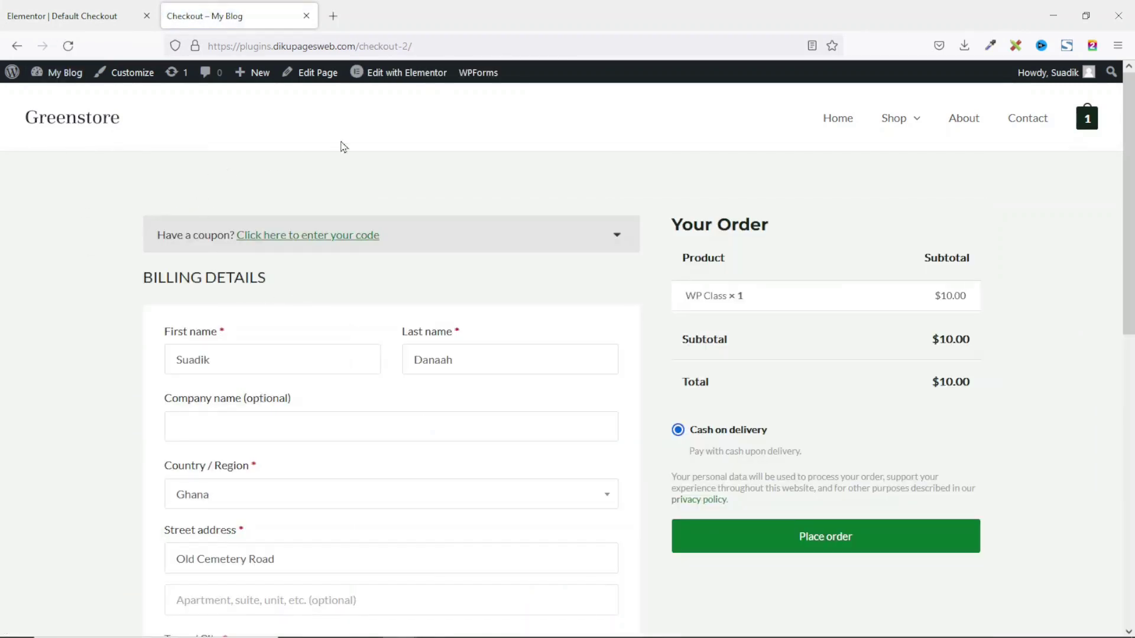
scroll(1097, 483, down, 8)
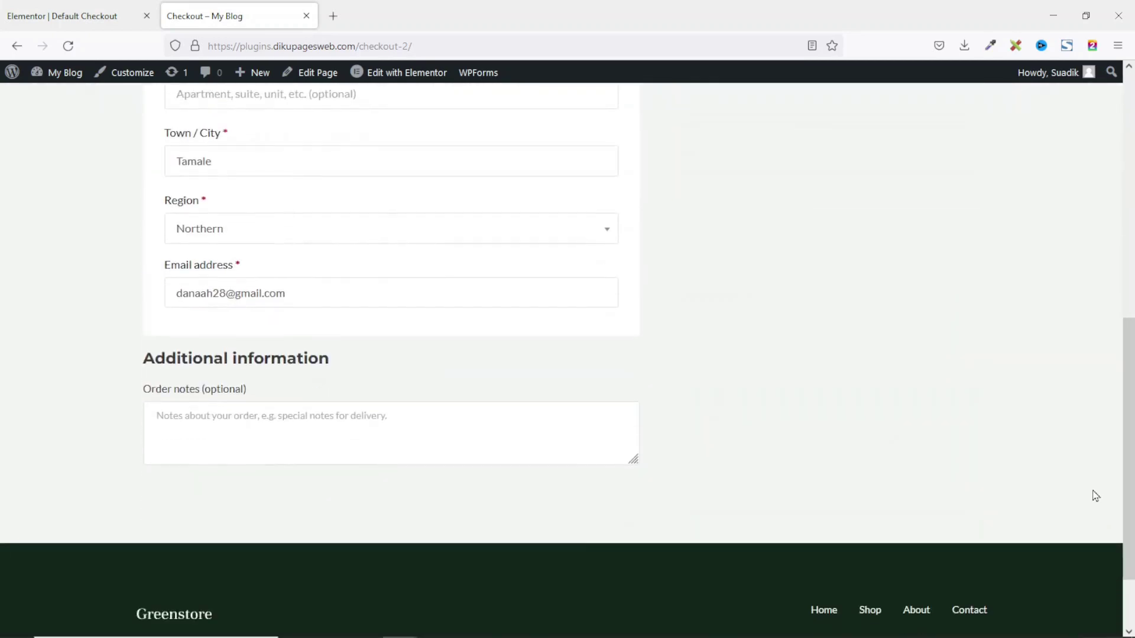
scroll(1094, 495, up, 8)
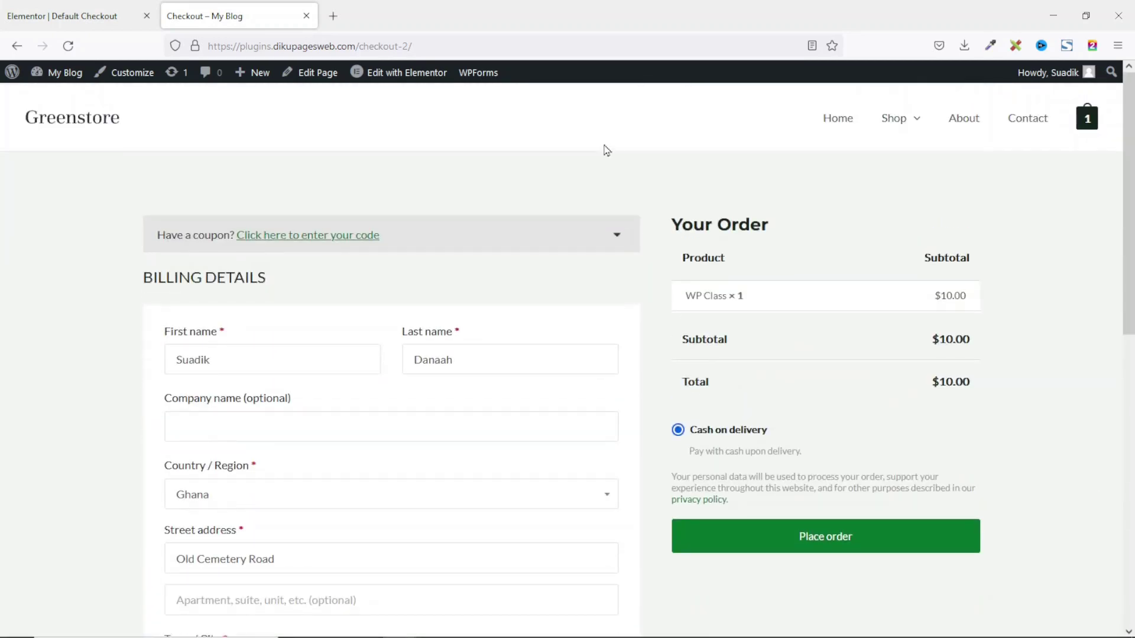
scroll(650, 402, down, 10)
scroll(649, 401, up, 8)
scroll(653, 399, up, 3)
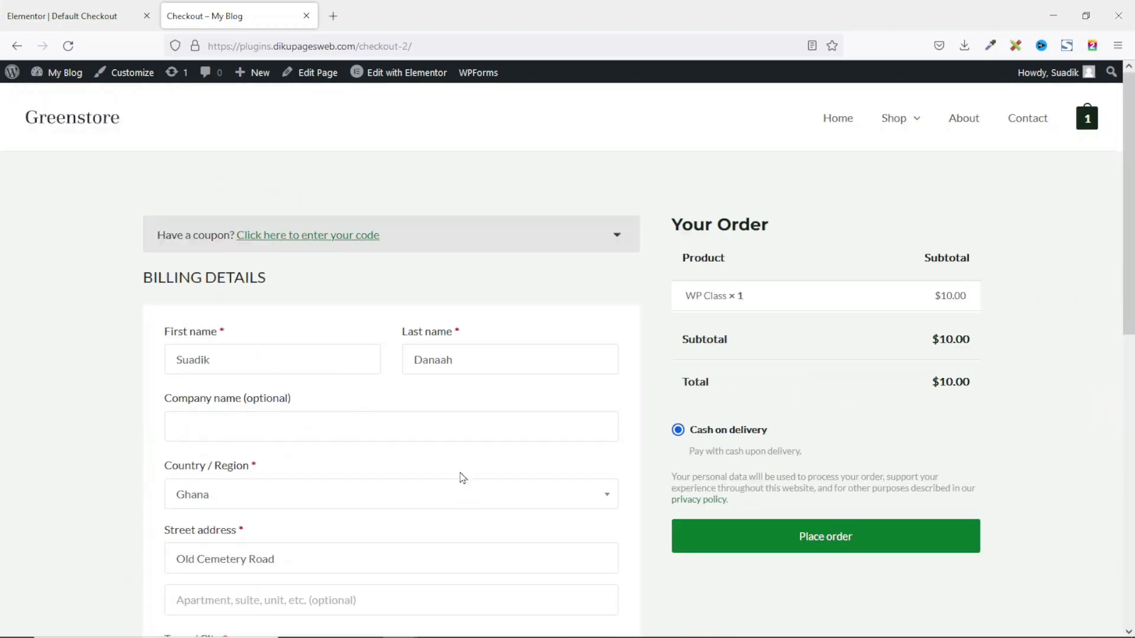
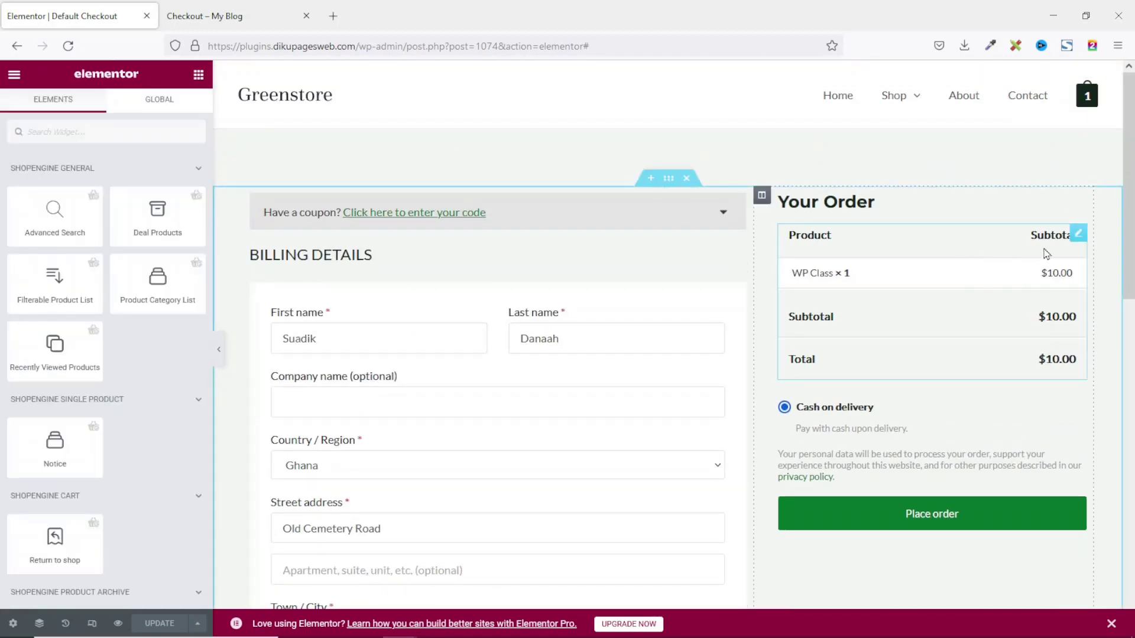
- Move the order review table, Your Order heading and payment widget into the first column, in heading, table, payment order below the login notice
drag(1077, 241, 427, 487)
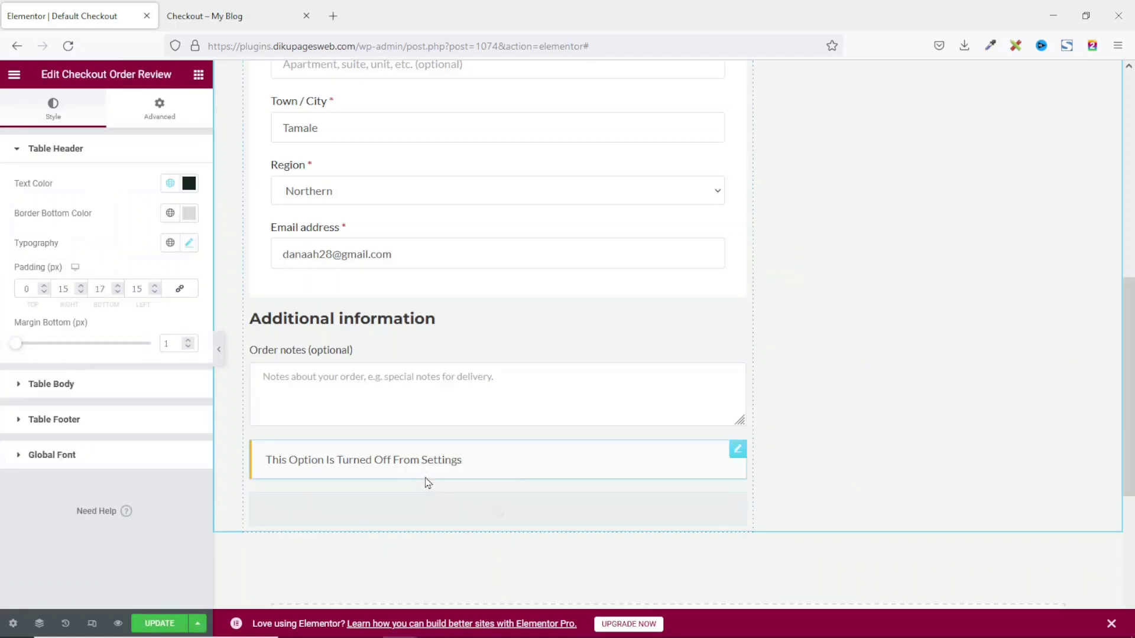
scroll(876, 395, up, 10)
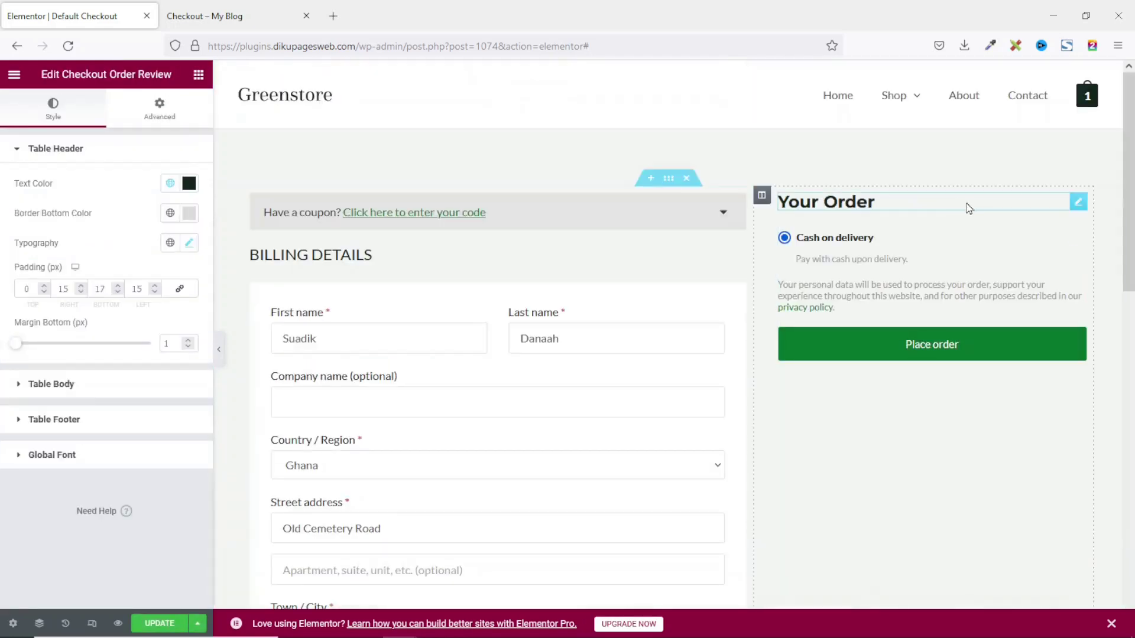
drag(1081, 205, 401, 484)
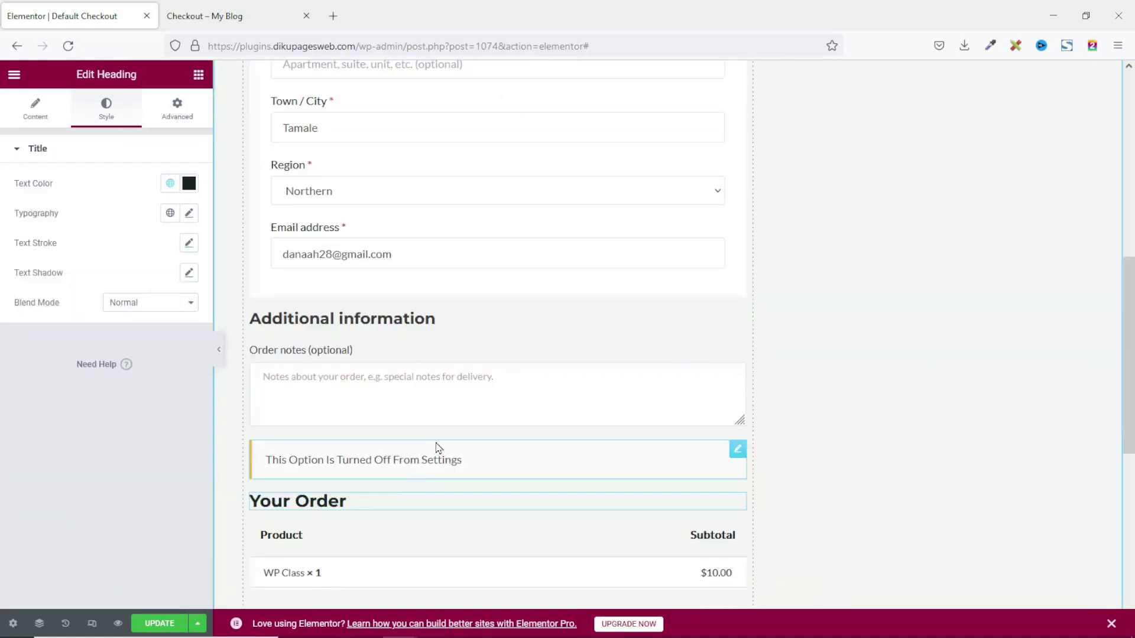
scroll(438, 449, down, 3)
scroll(587, 455, up, 3)
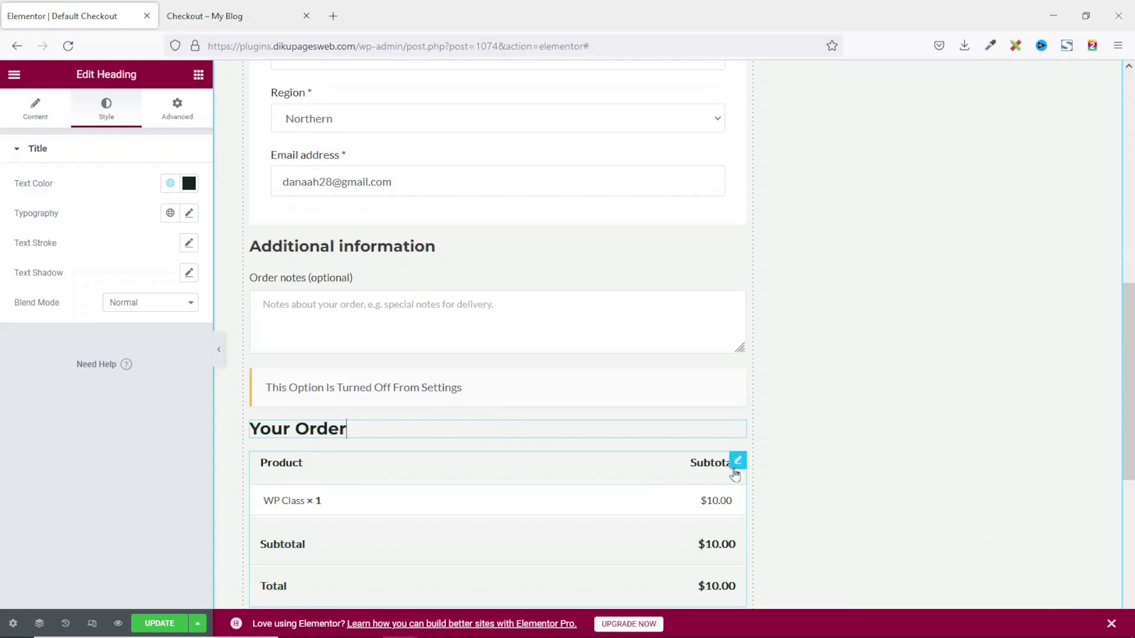
scroll(602, 471, up, 8)
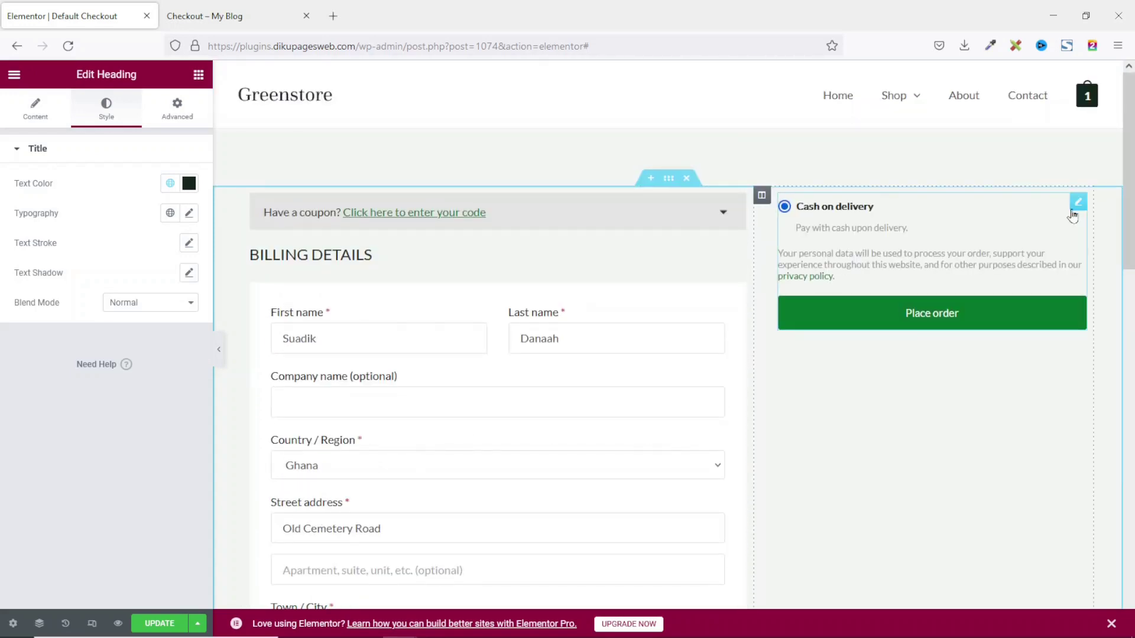
drag(1075, 210, 363, 461)
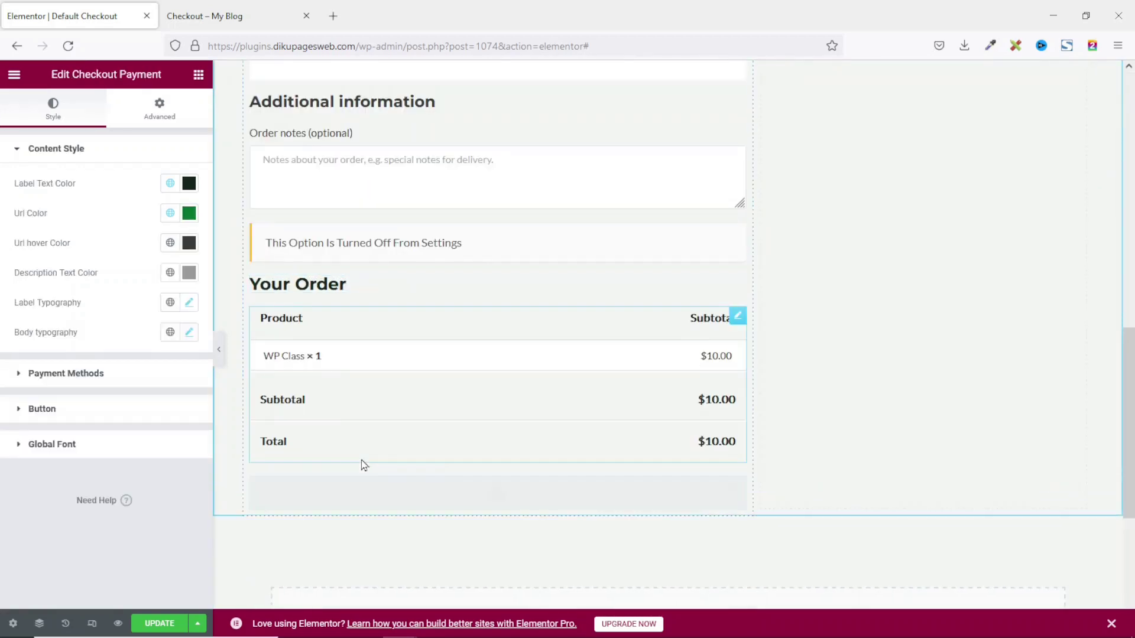
scroll(489, 400, up, 15)
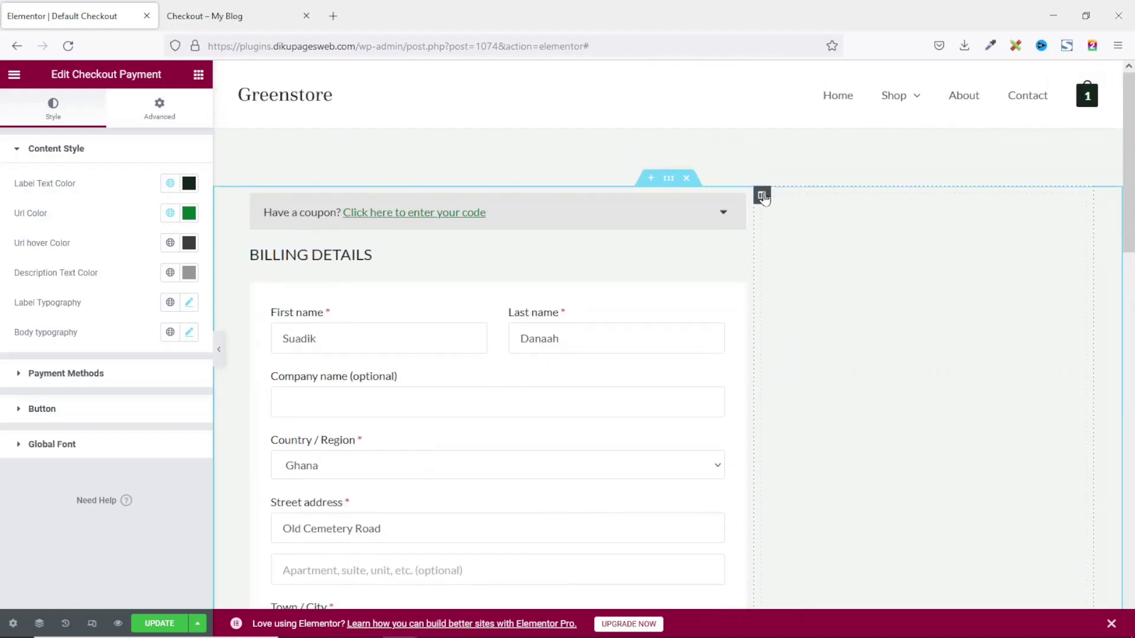
- Delete the emptied second column and move the coupon form directly below the order notes field
right_click(762, 196)
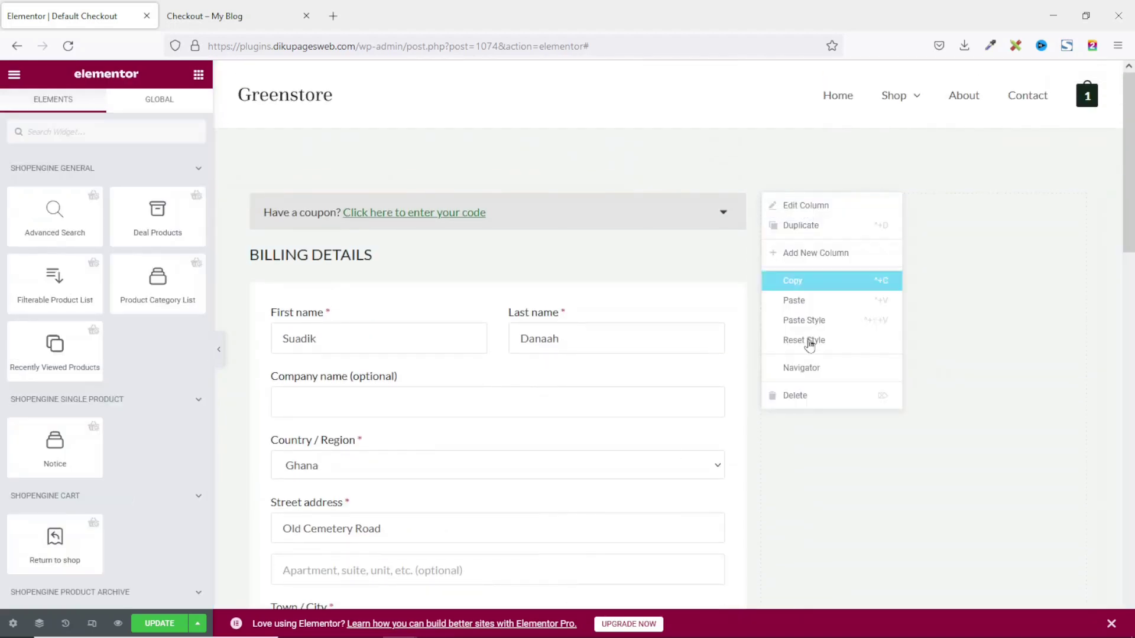
click(806, 395)
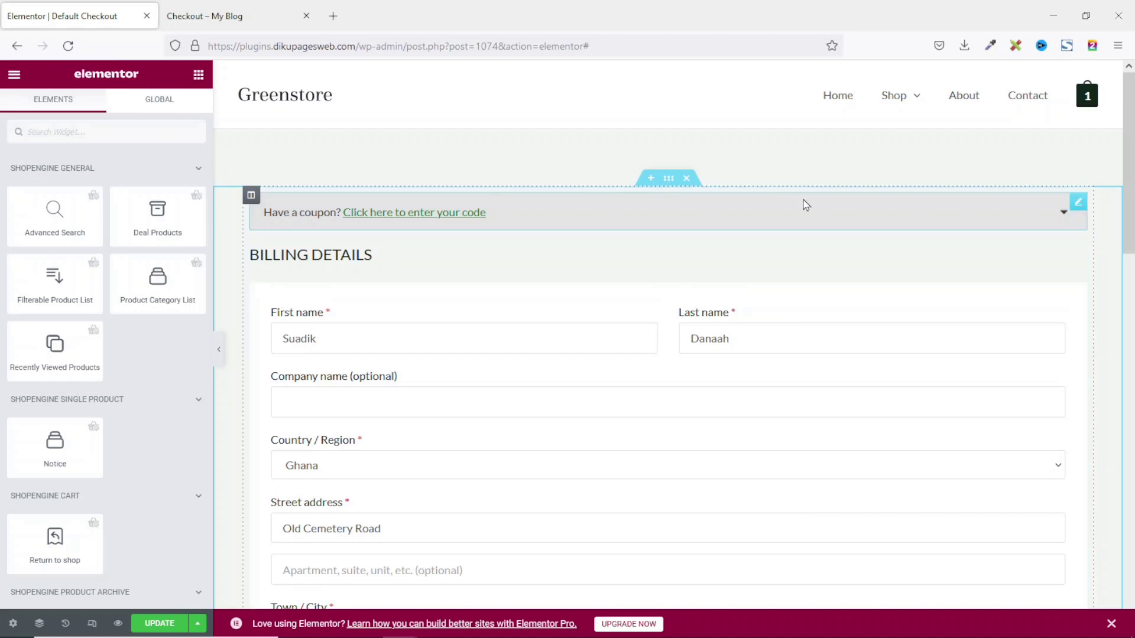
drag(1078, 206, 443, 319)
scroll(849, 527, up, 10)
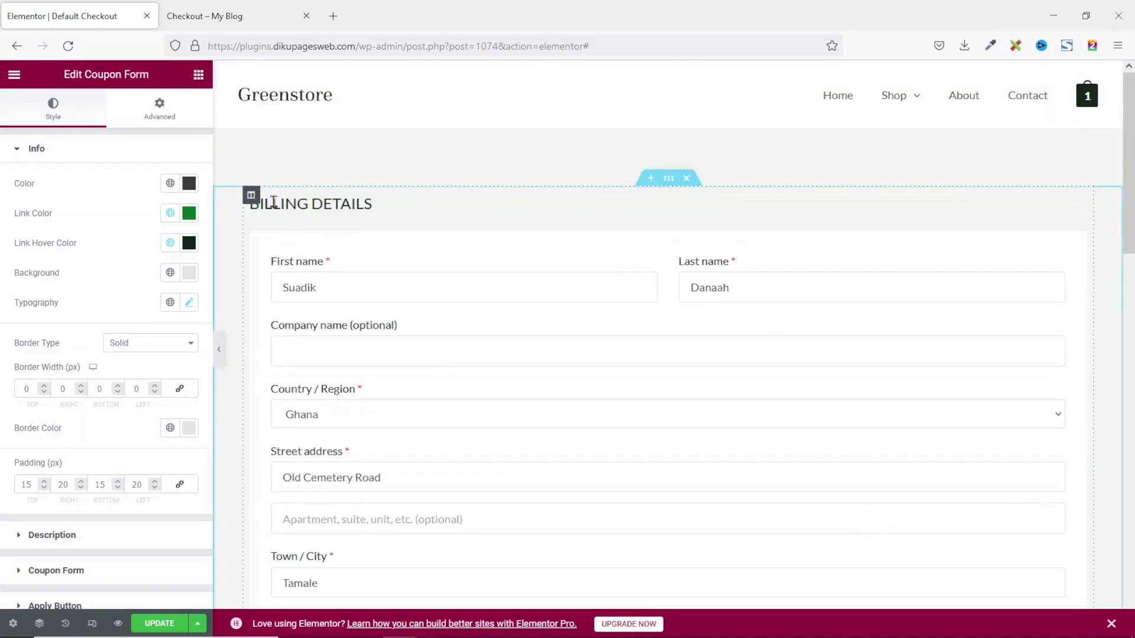
- Set the boxed content width of the checkout section to 800
click(669, 179)
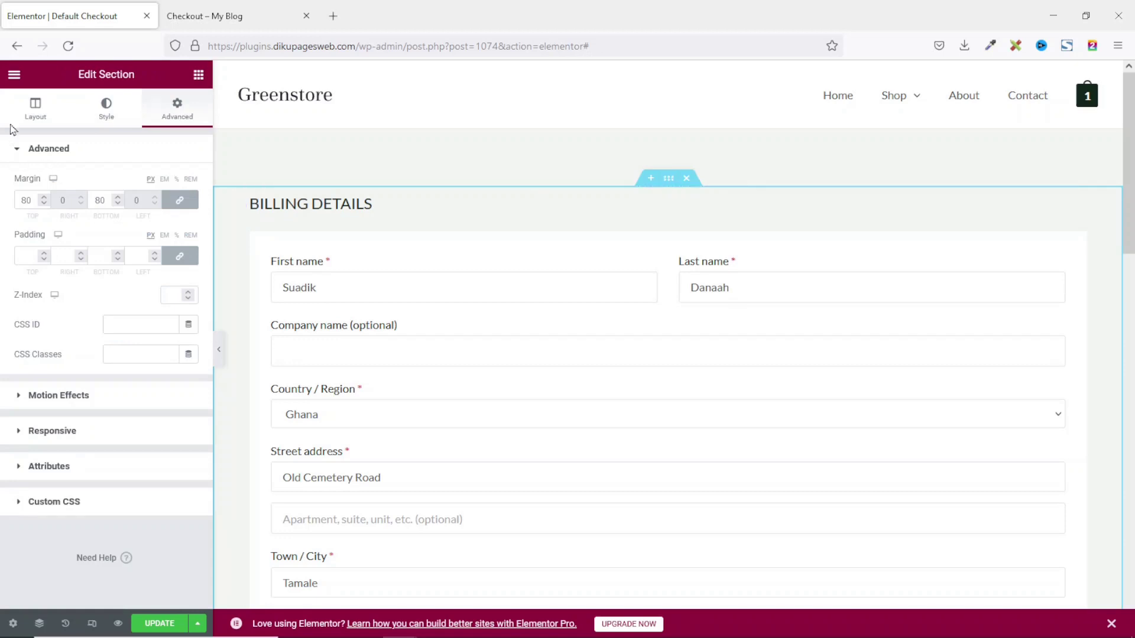
click(33, 106)
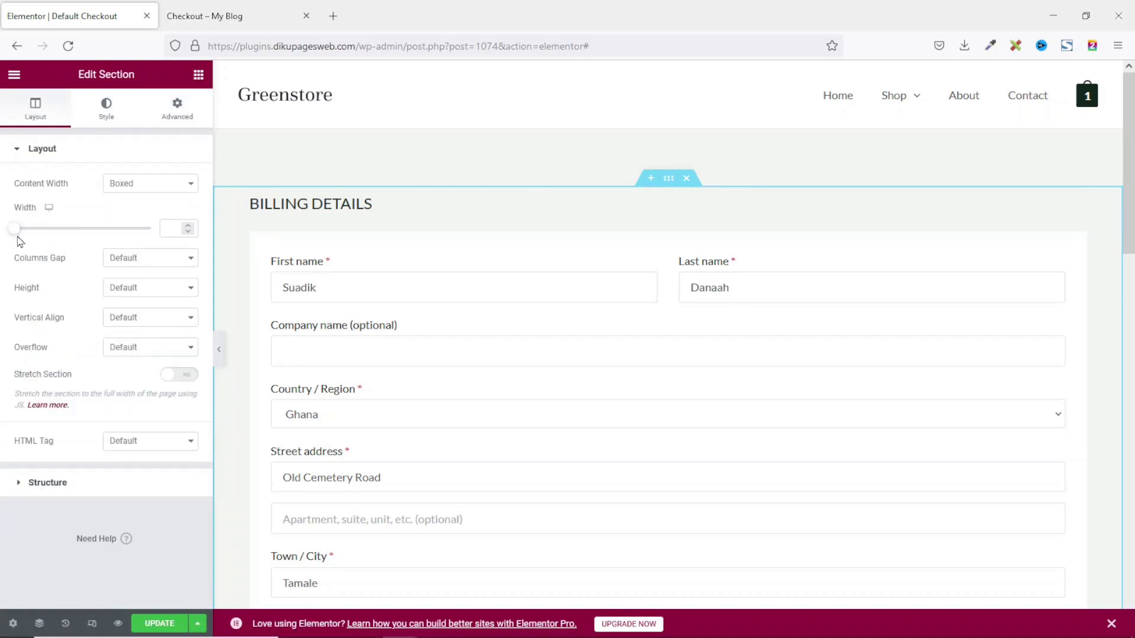
drag(16, 235, 54, 235)
click(190, 232)
scroll(828, 378, down, 6)
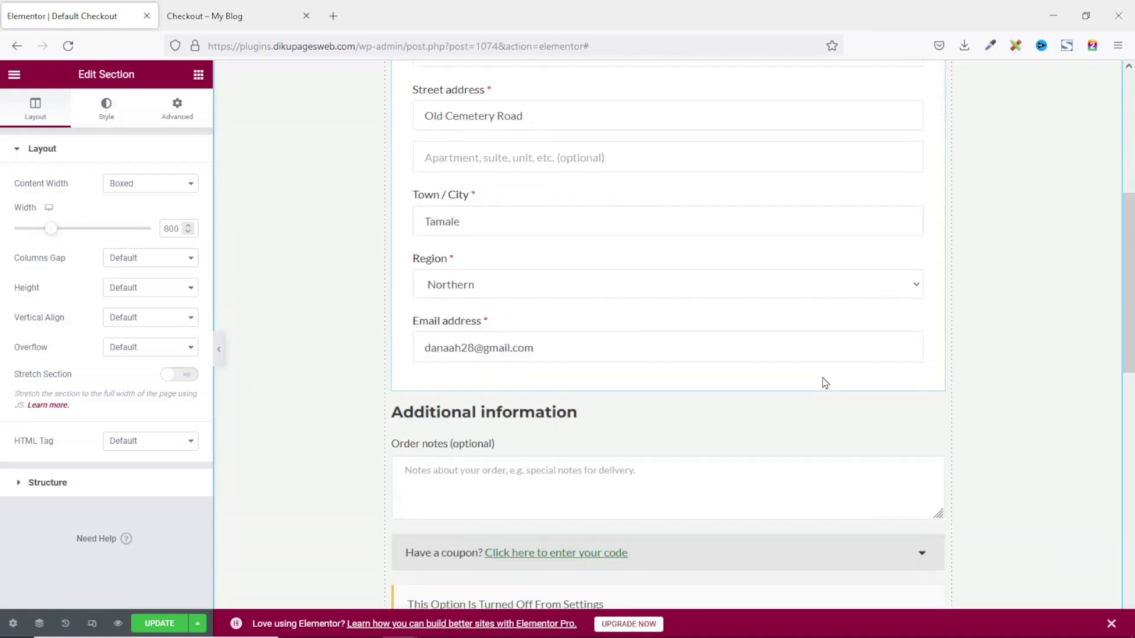
scroll(826, 384, up, 6)
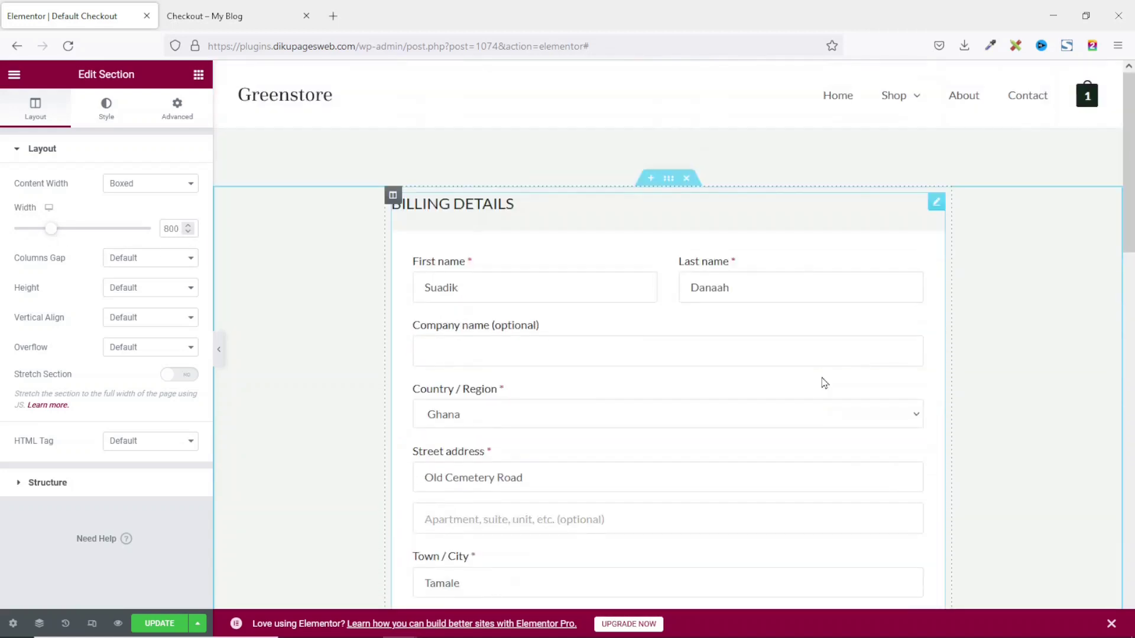
- Examine the single-column checkout layout from billing details to footer with the editing panel temporarily hidden
click(223, 350)
scroll(881, 390, down, 12)
scroll(883, 390, down, 2)
scroll(884, 389, up, 14)
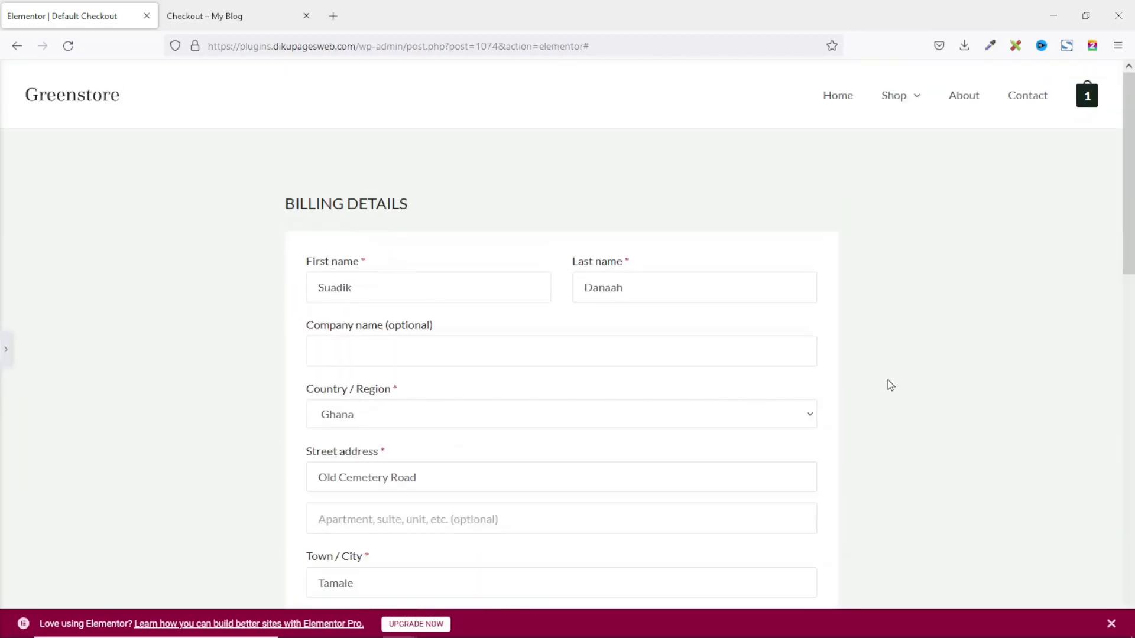
scroll(892, 383, down, 14)
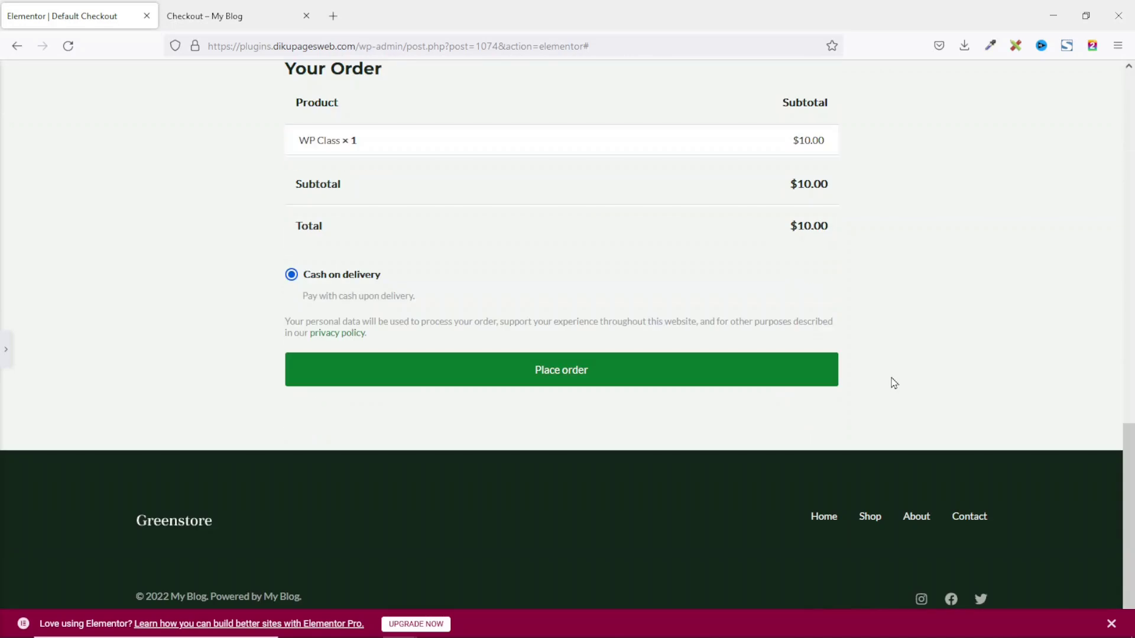
click(4, 343)
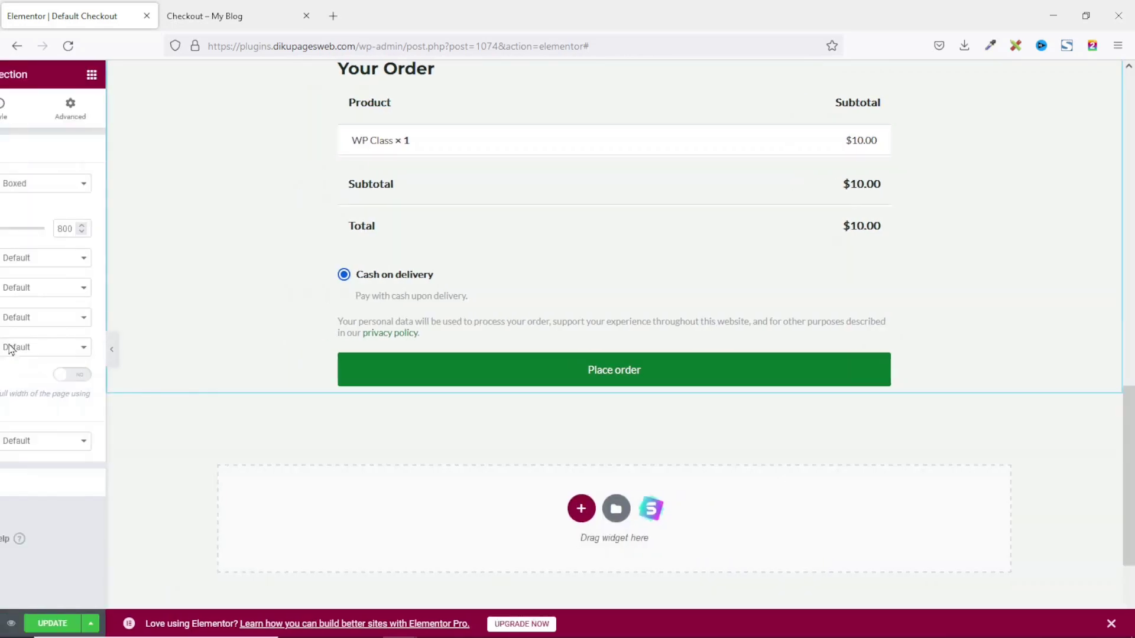
- Update the template, reload the live checkout page and review its single-column layout
click(161, 625)
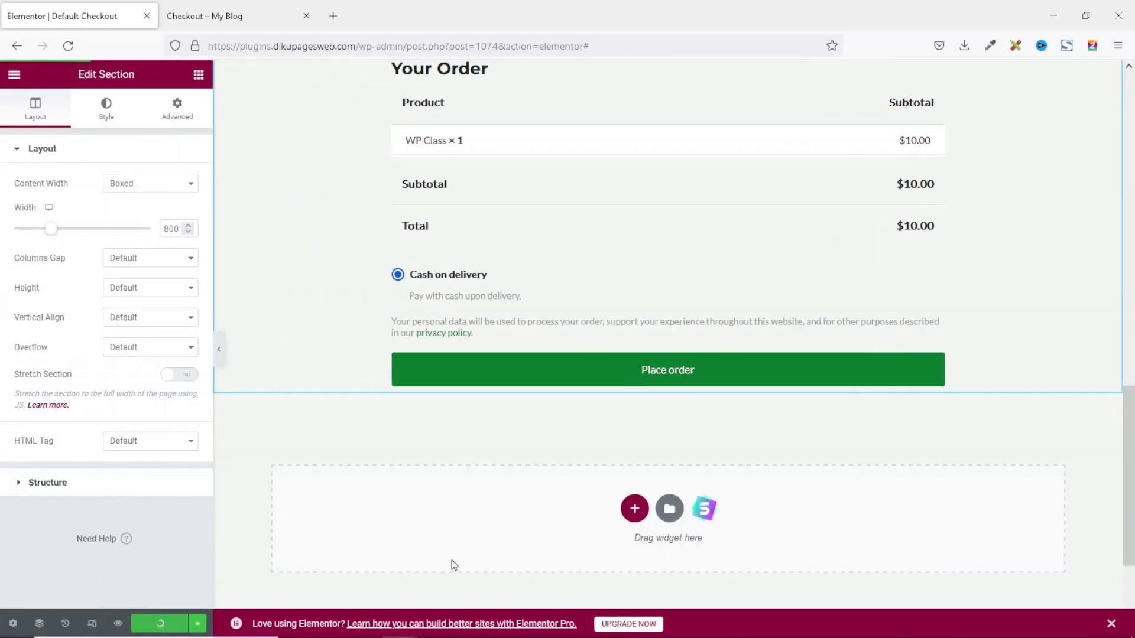
click(231, 16)
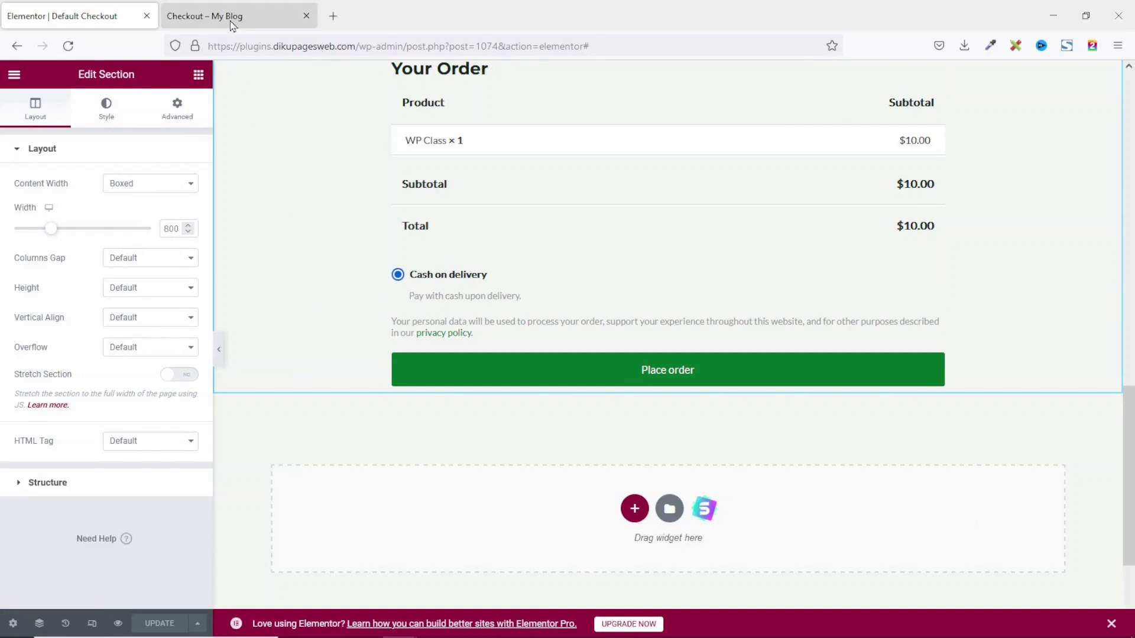
click(68, 47)
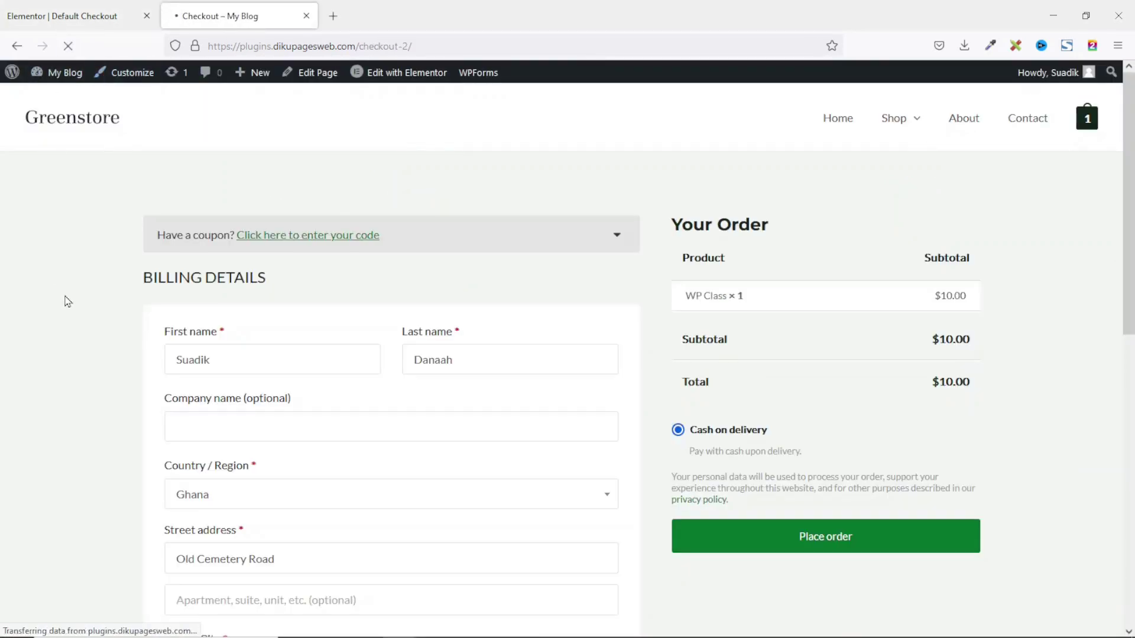
scroll(919, 372, down, 10)
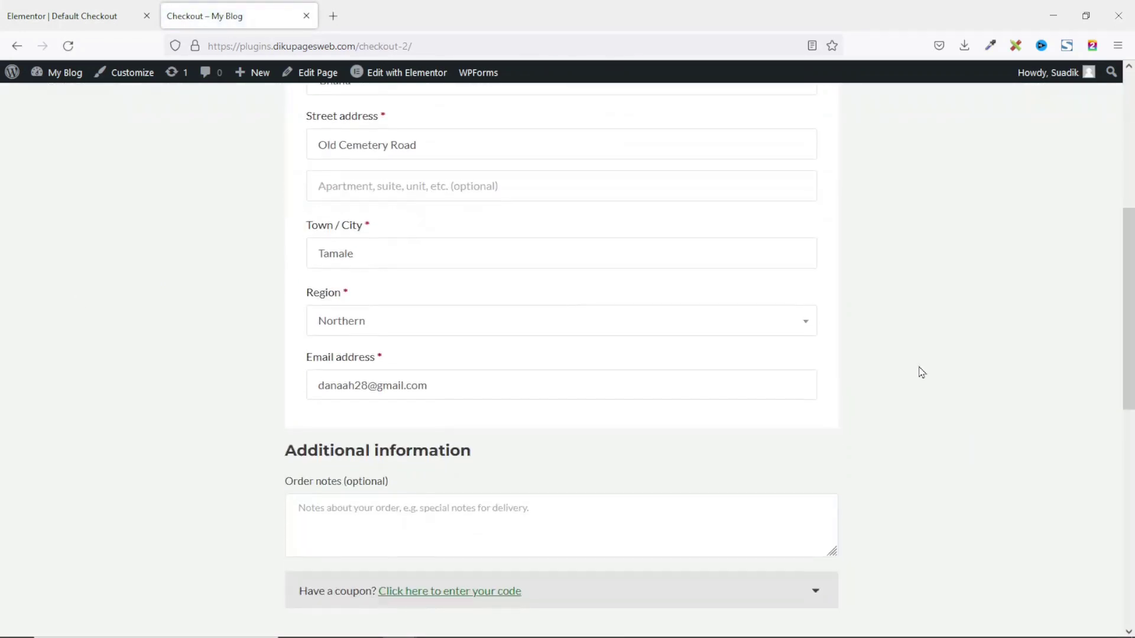
scroll(921, 373, down, 3)
scroll(921, 369, up, 13)
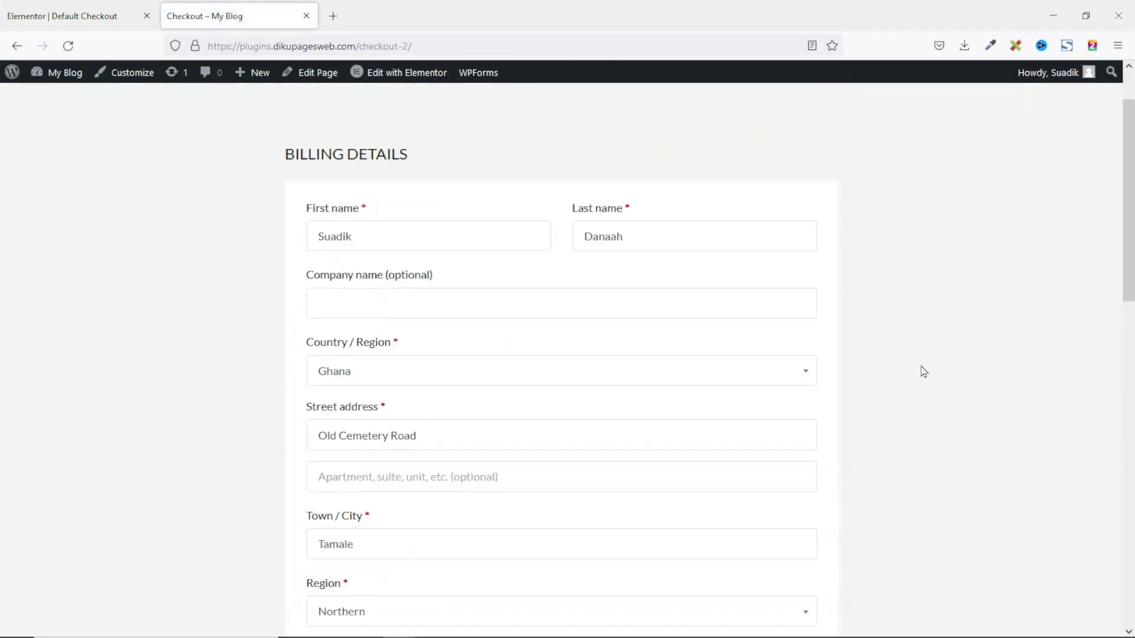